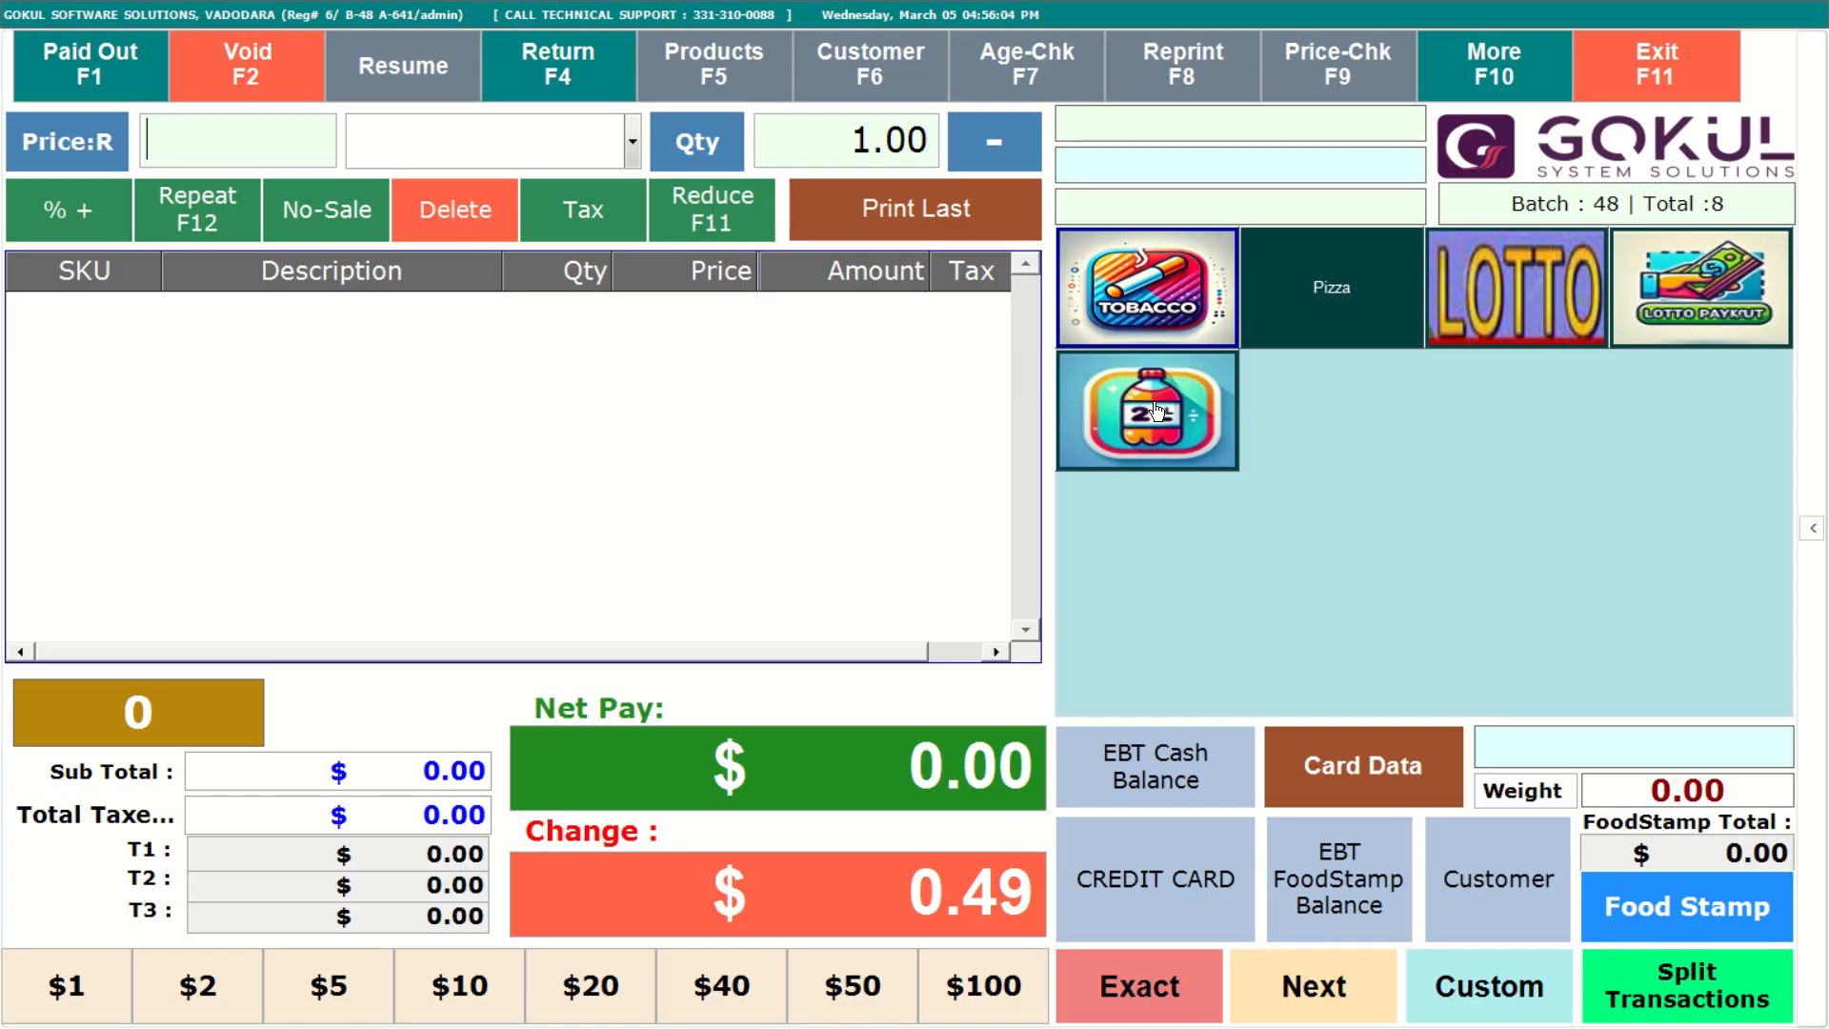
Add the 2L soda and the Black Mild Swts Wt 1 For 99 25 Pk tobacco item to the sale.
{"action": "left_click", "coordinate": [1156, 411]}
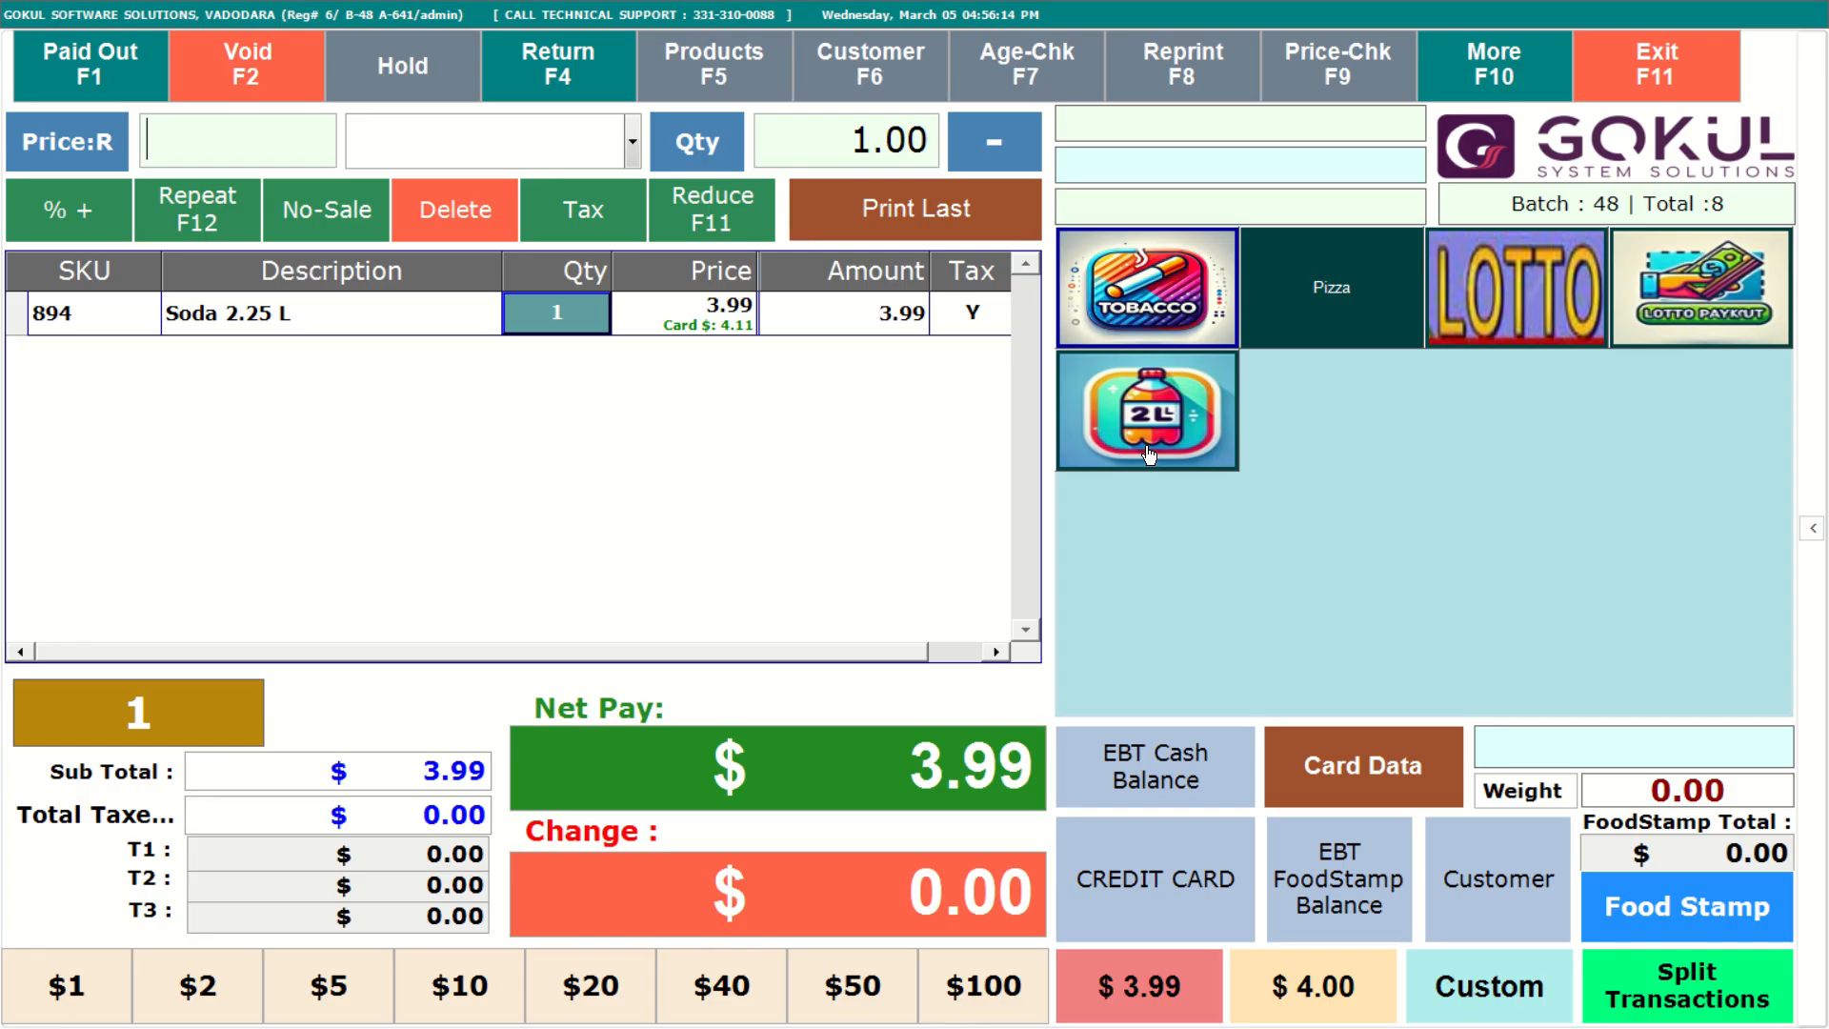
{"action": "left_click", "coordinate": [1160, 287]}
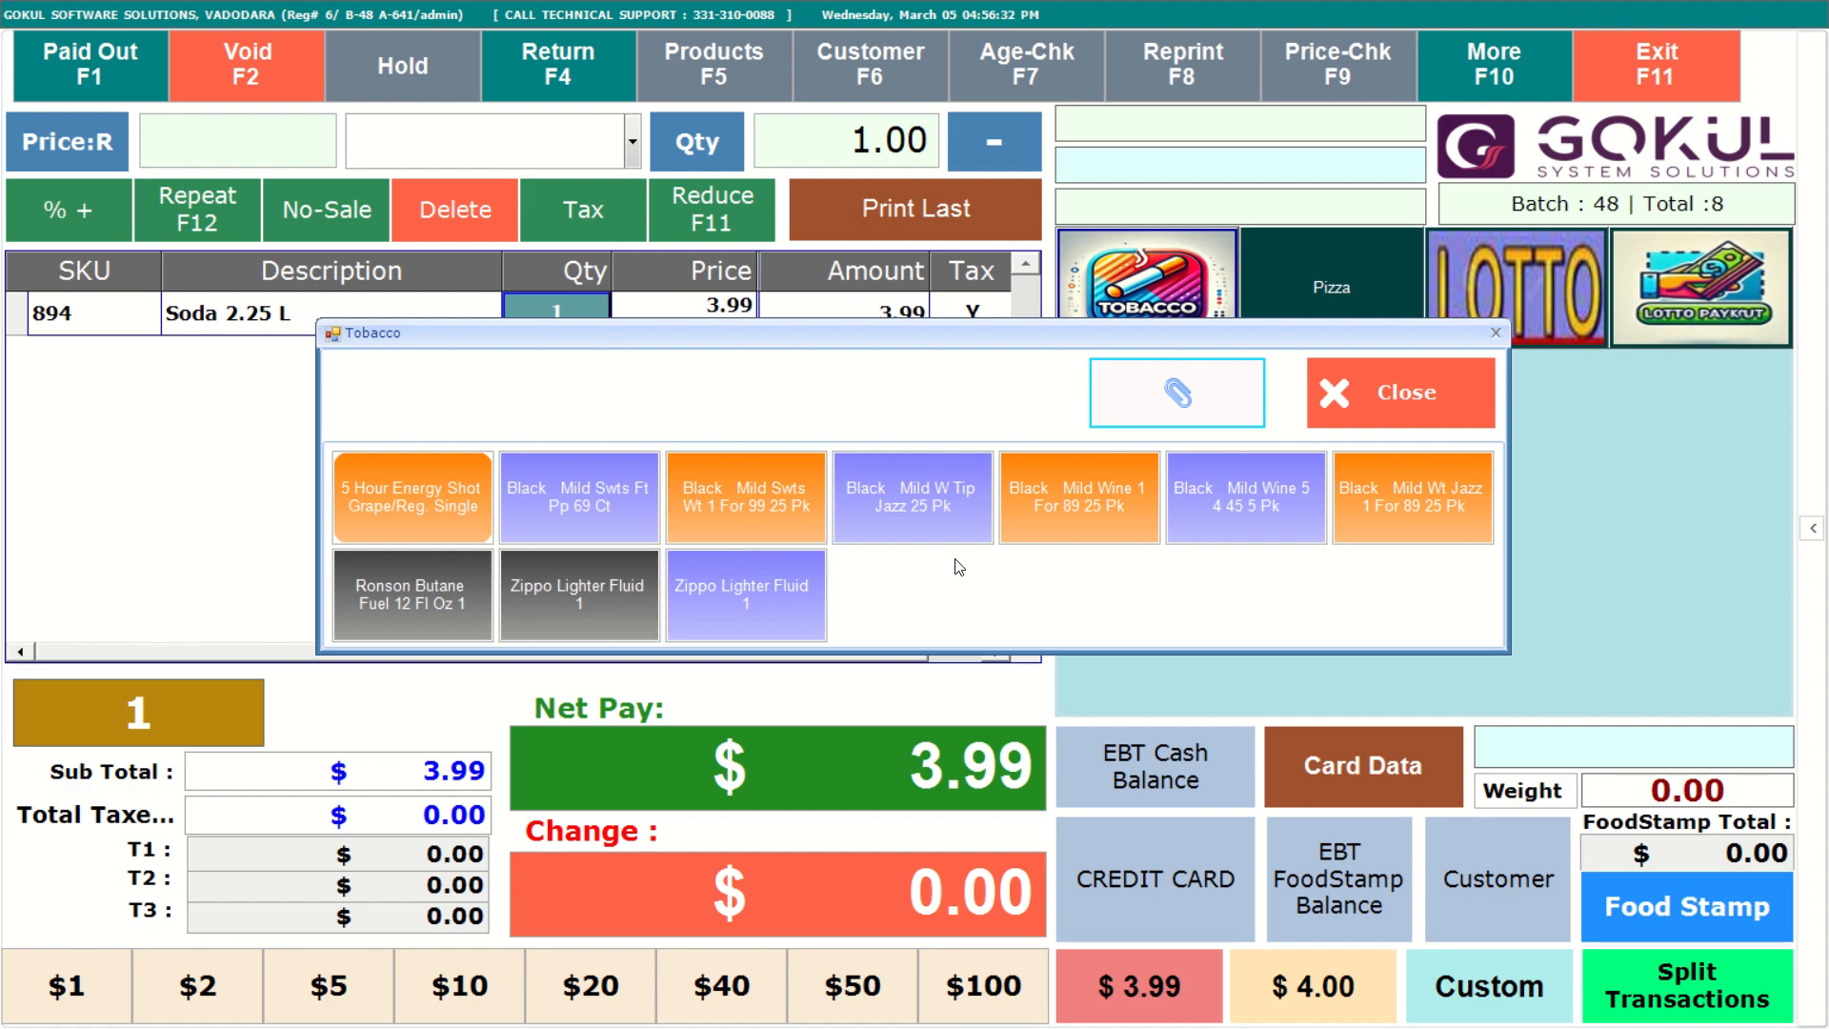
{"action": "left_click", "coordinate": [743, 506]}
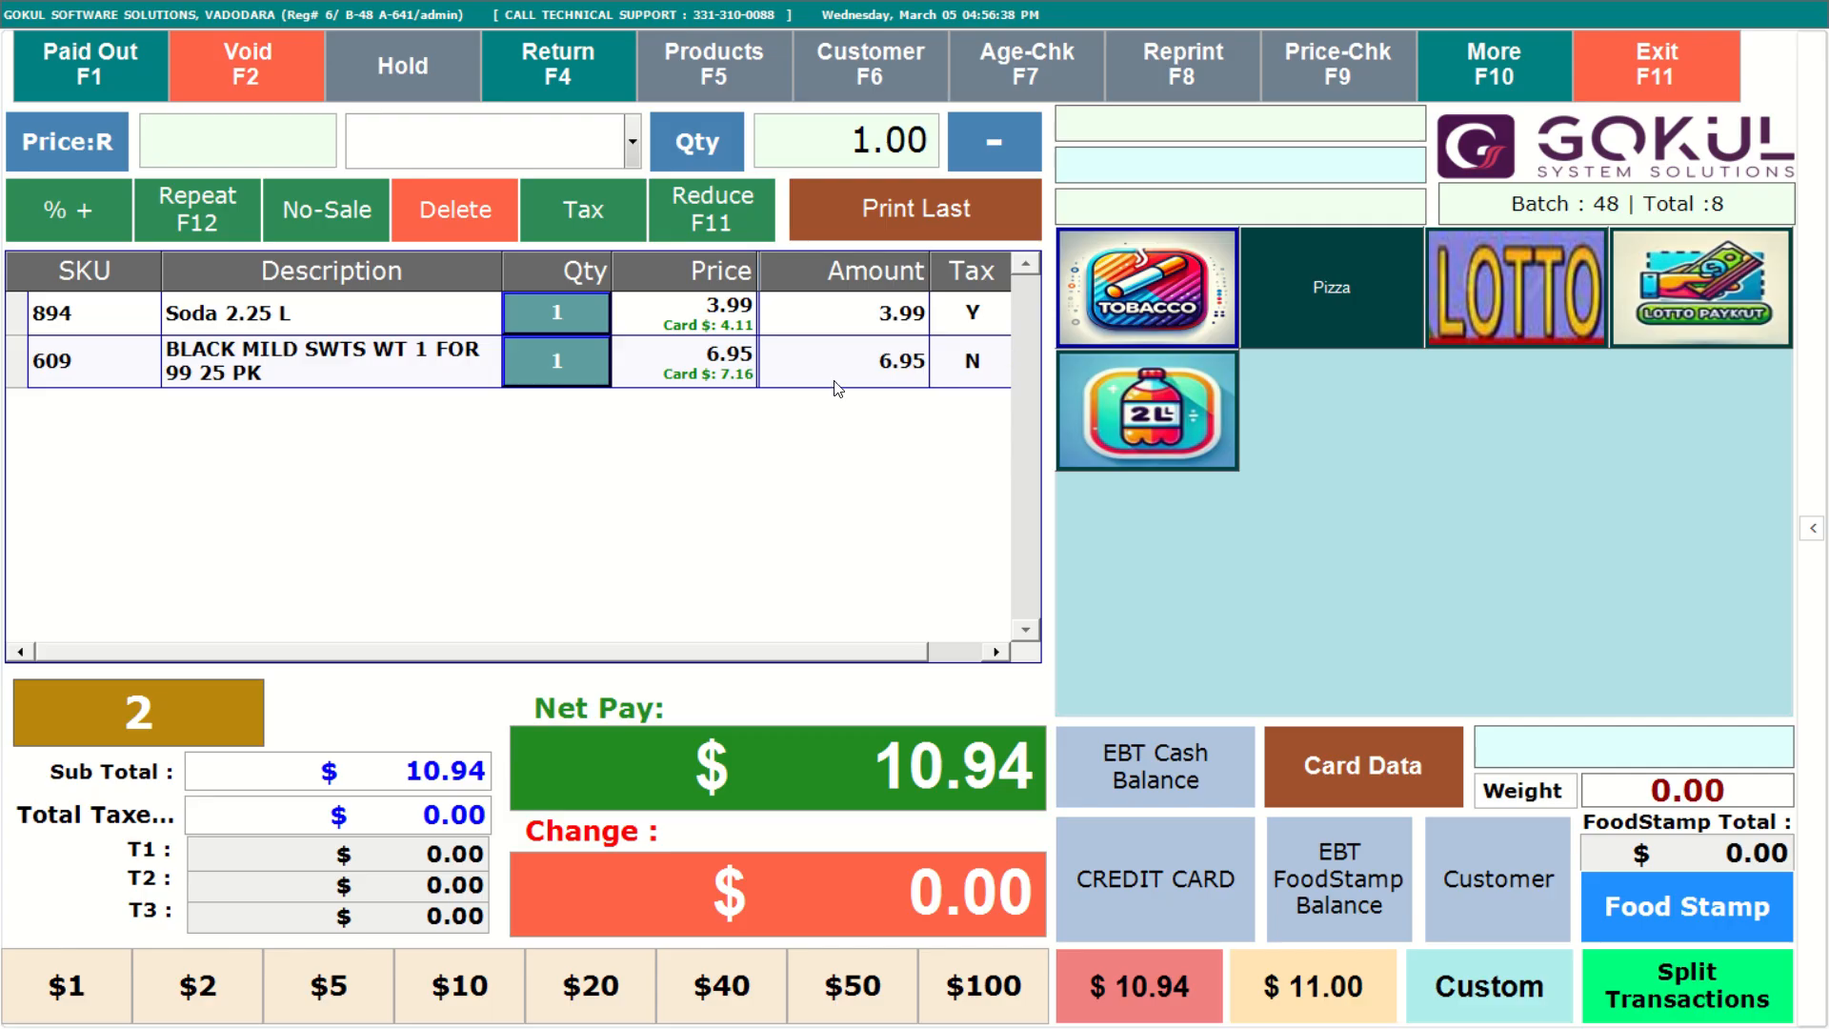
Add Black Mild Wt Jazz 1 For 89 25 Pk at an open price of 9.65, then finish the sale with $21.00 cash.
{"action": "left_click", "coordinate": [1134, 314]}
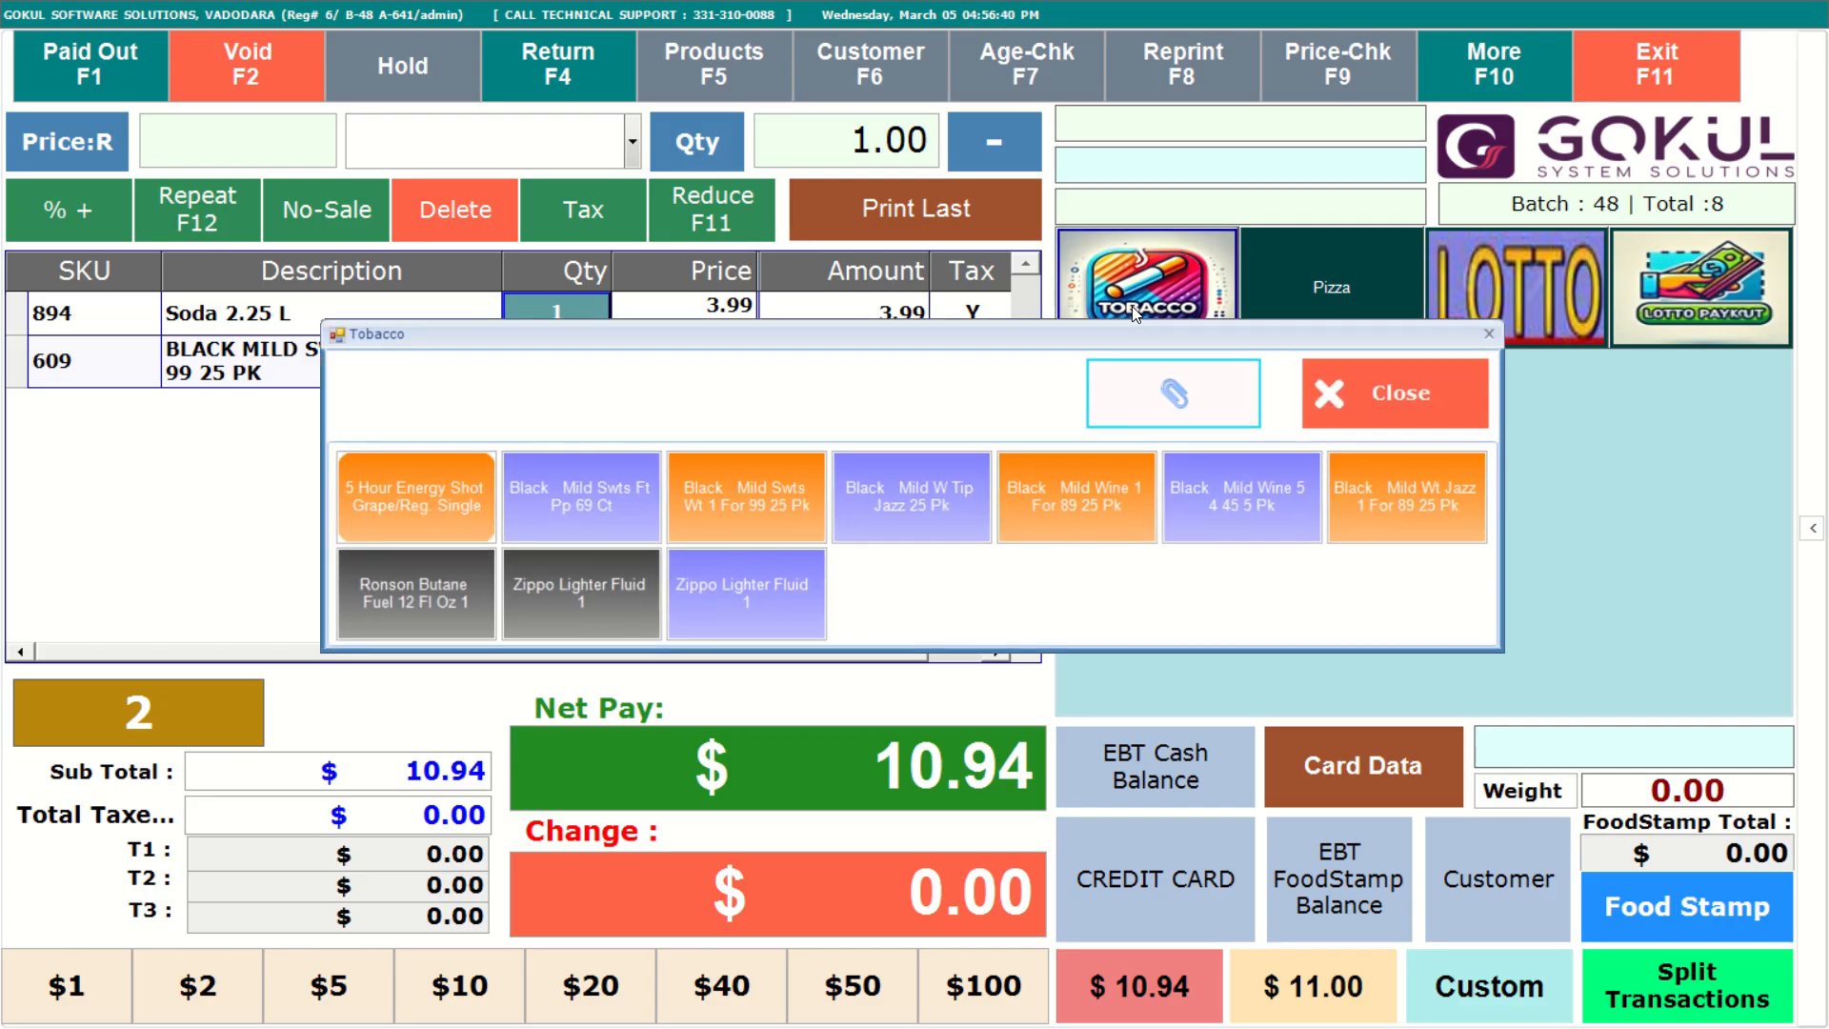
{"action": "left_click", "coordinate": [1436, 511]}
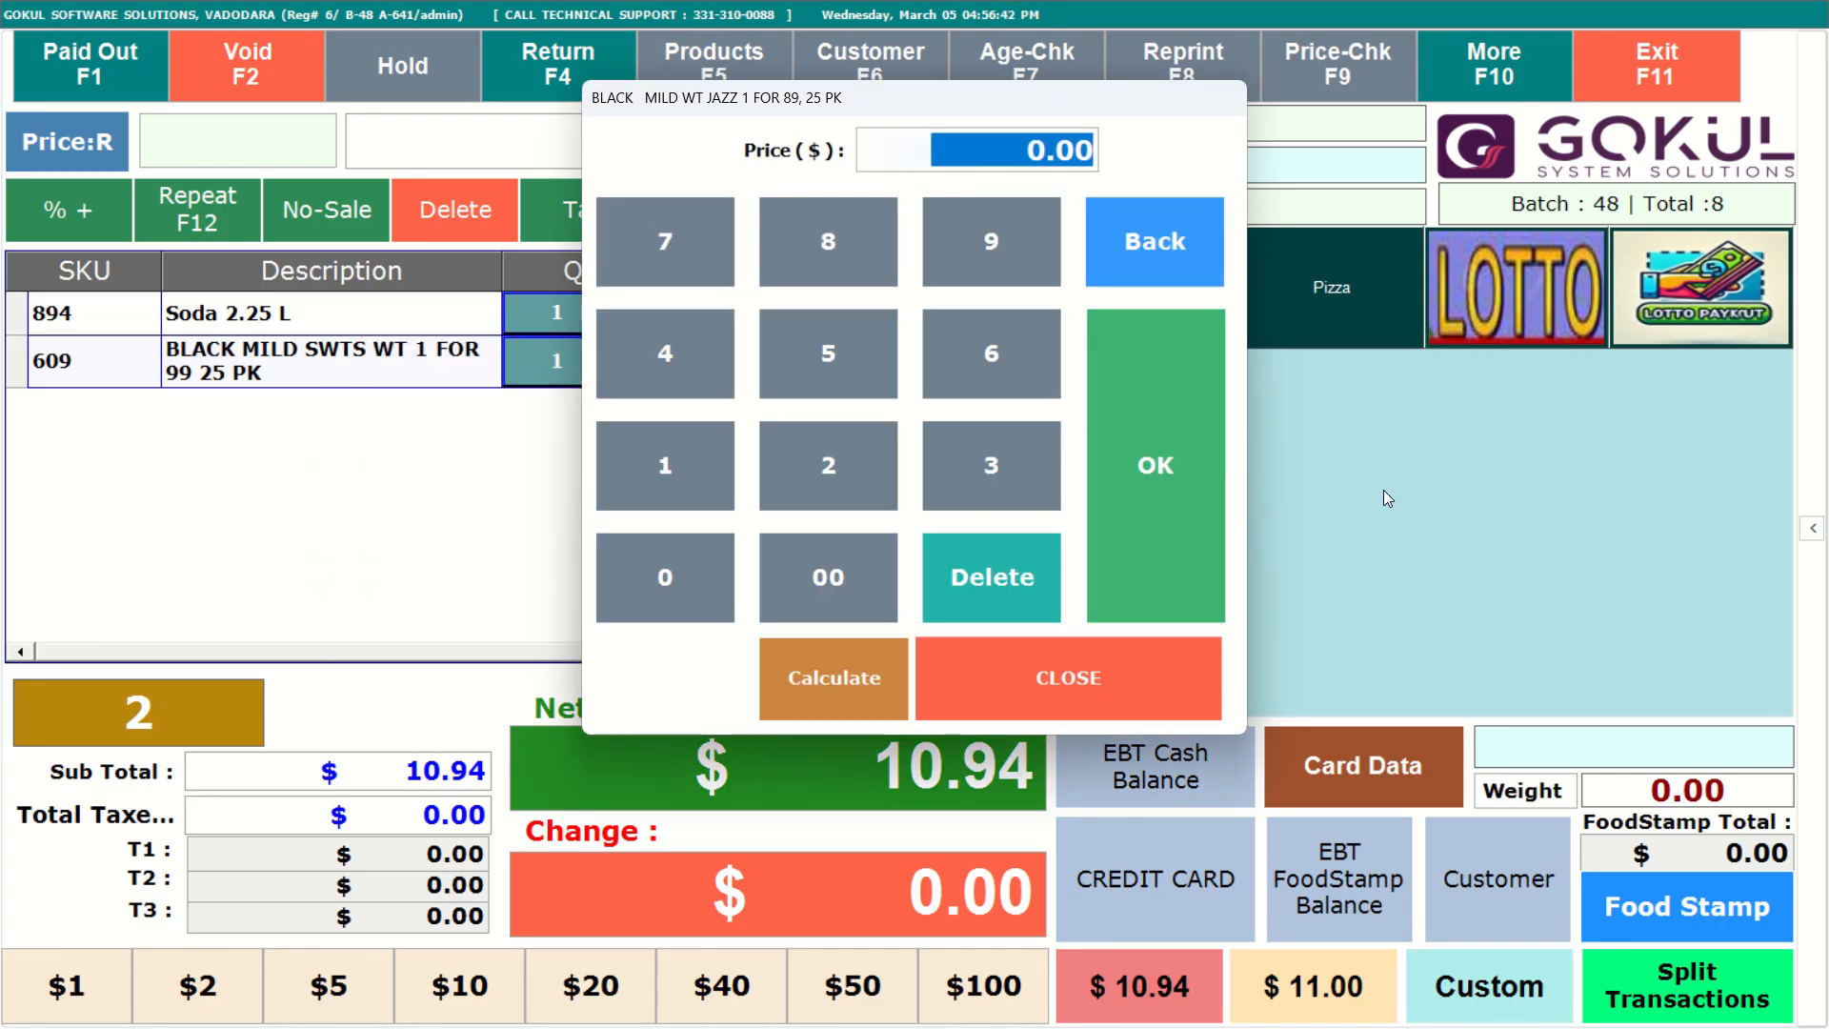
{"action": "left_click", "coordinate": [957, 263]}
{"action": "left_click", "coordinate": [964, 333]}
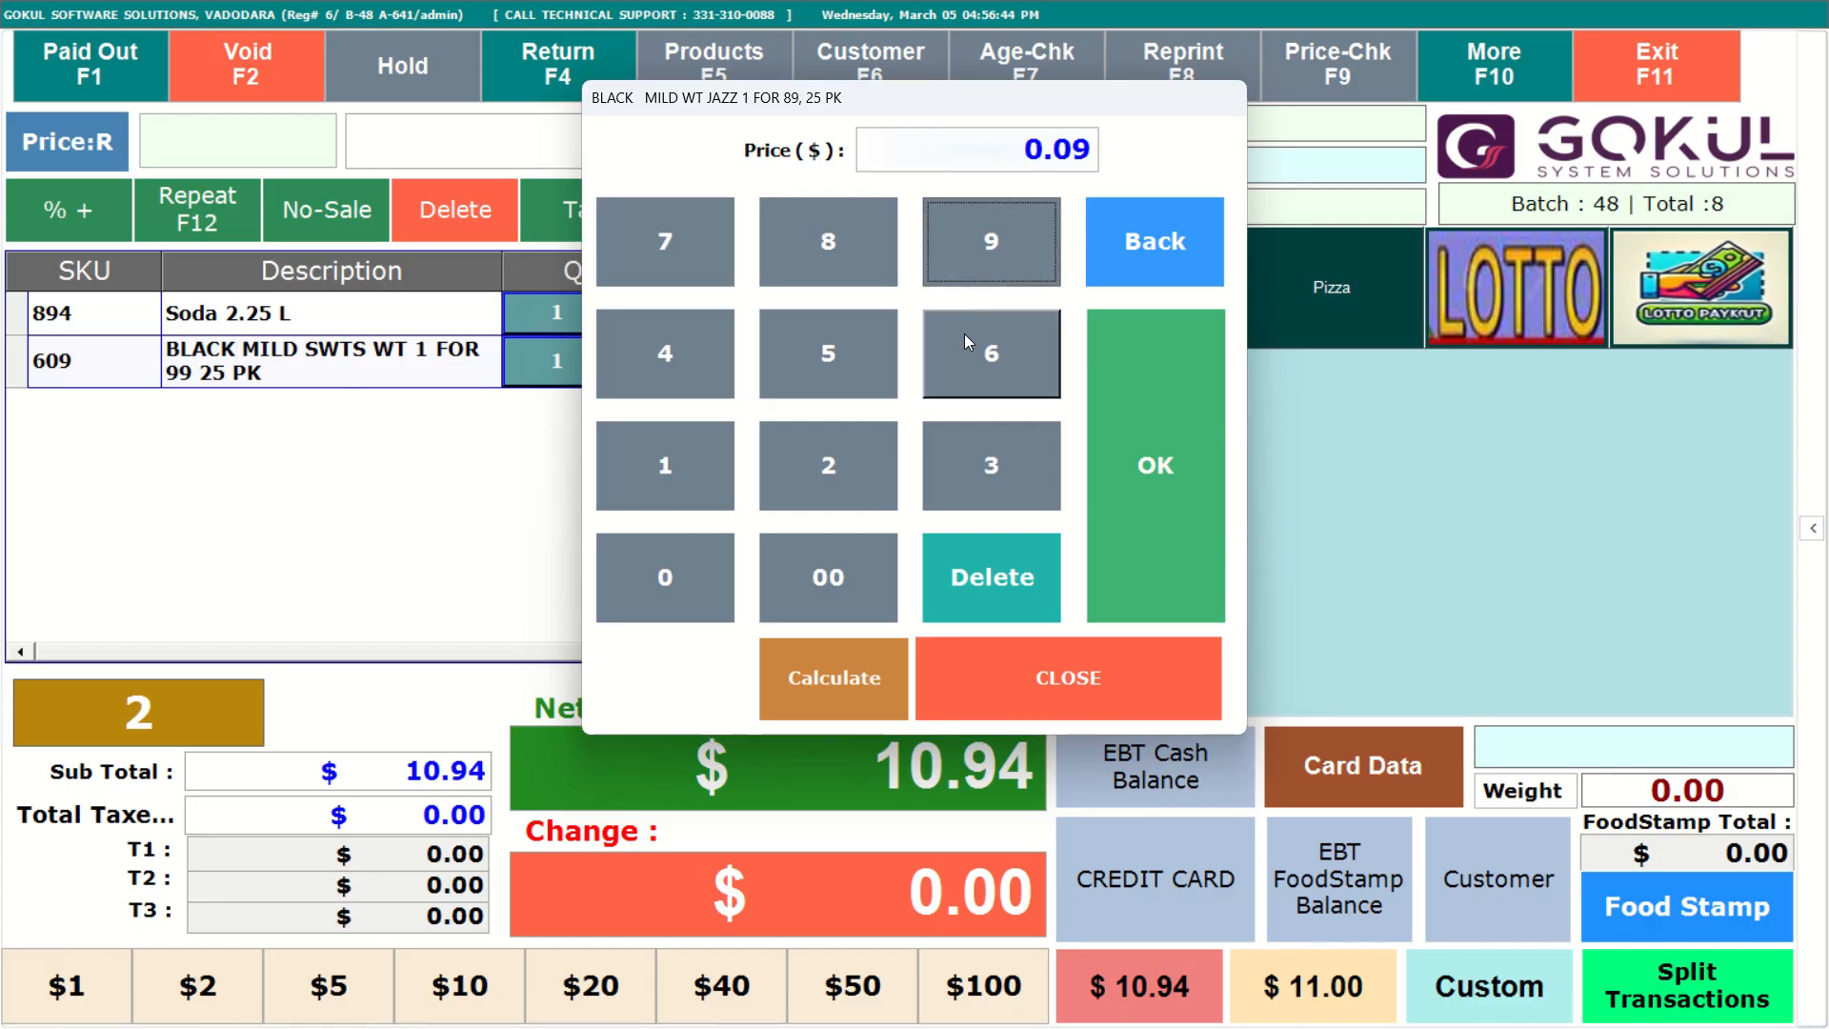
{"action": "left_click", "coordinate": [829, 349]}
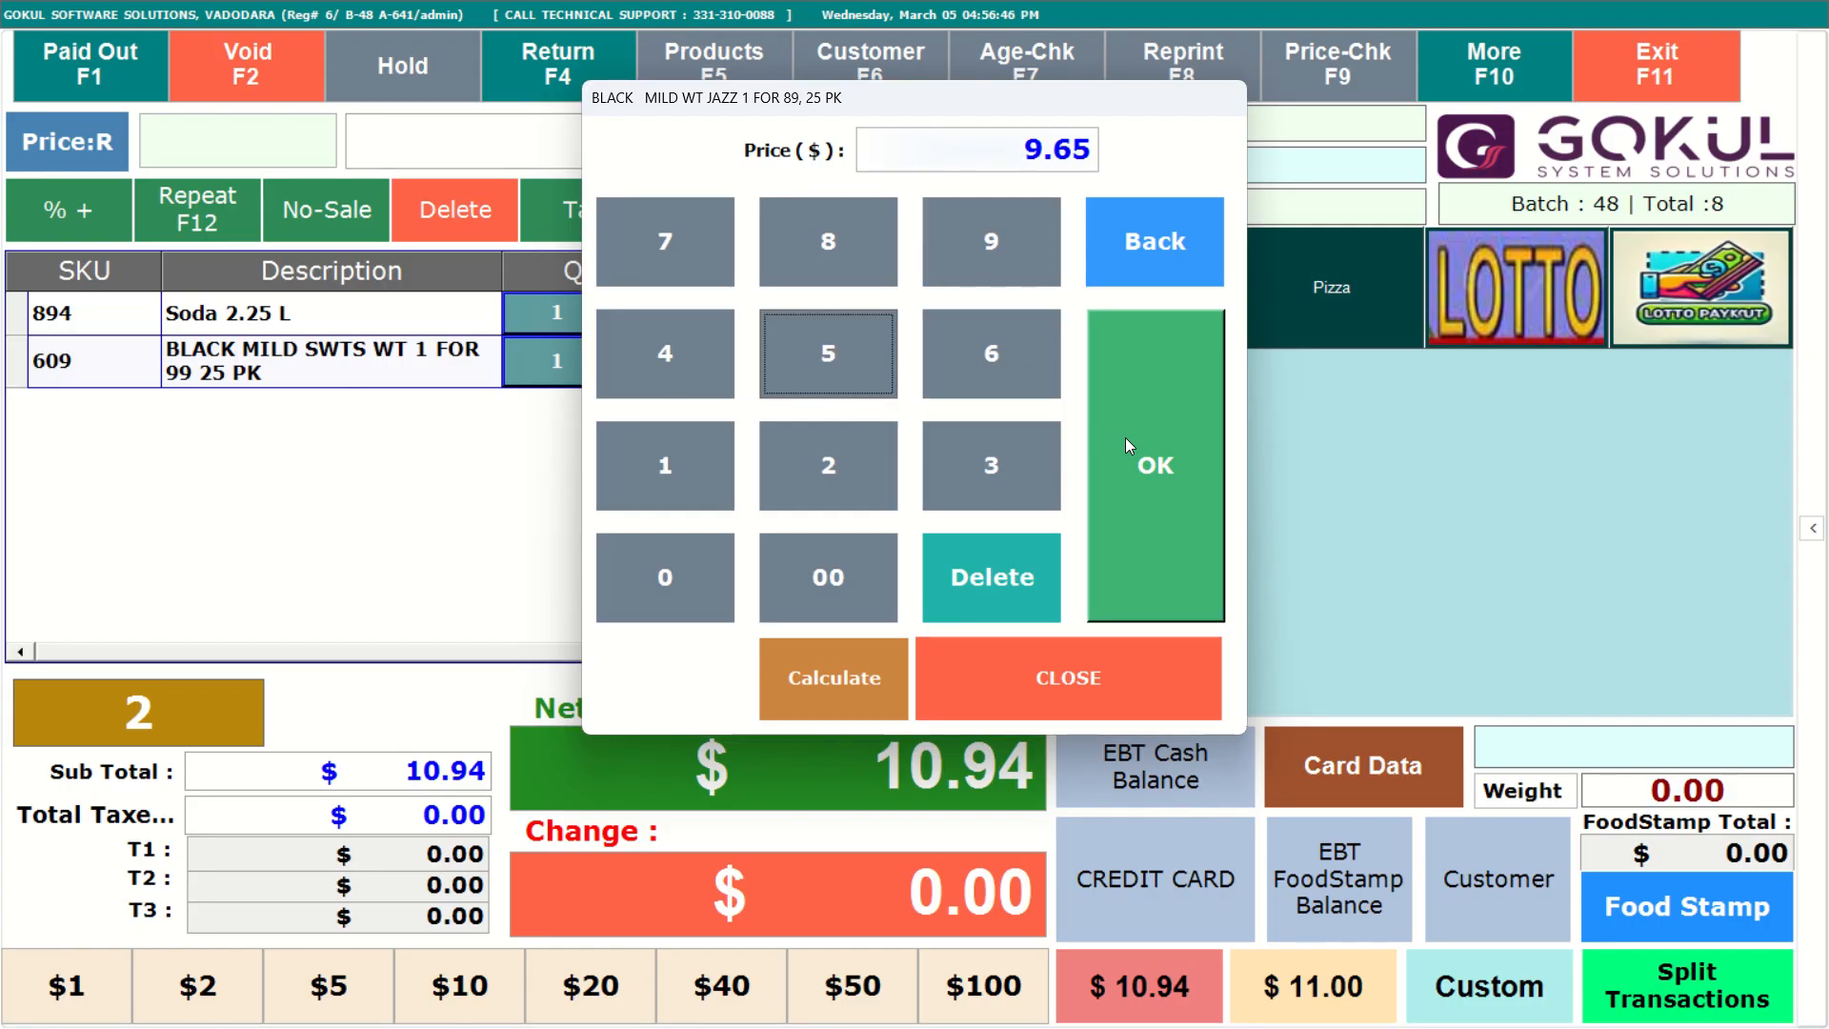
{"action": "left_click", "coordinate": [1124, 437]}
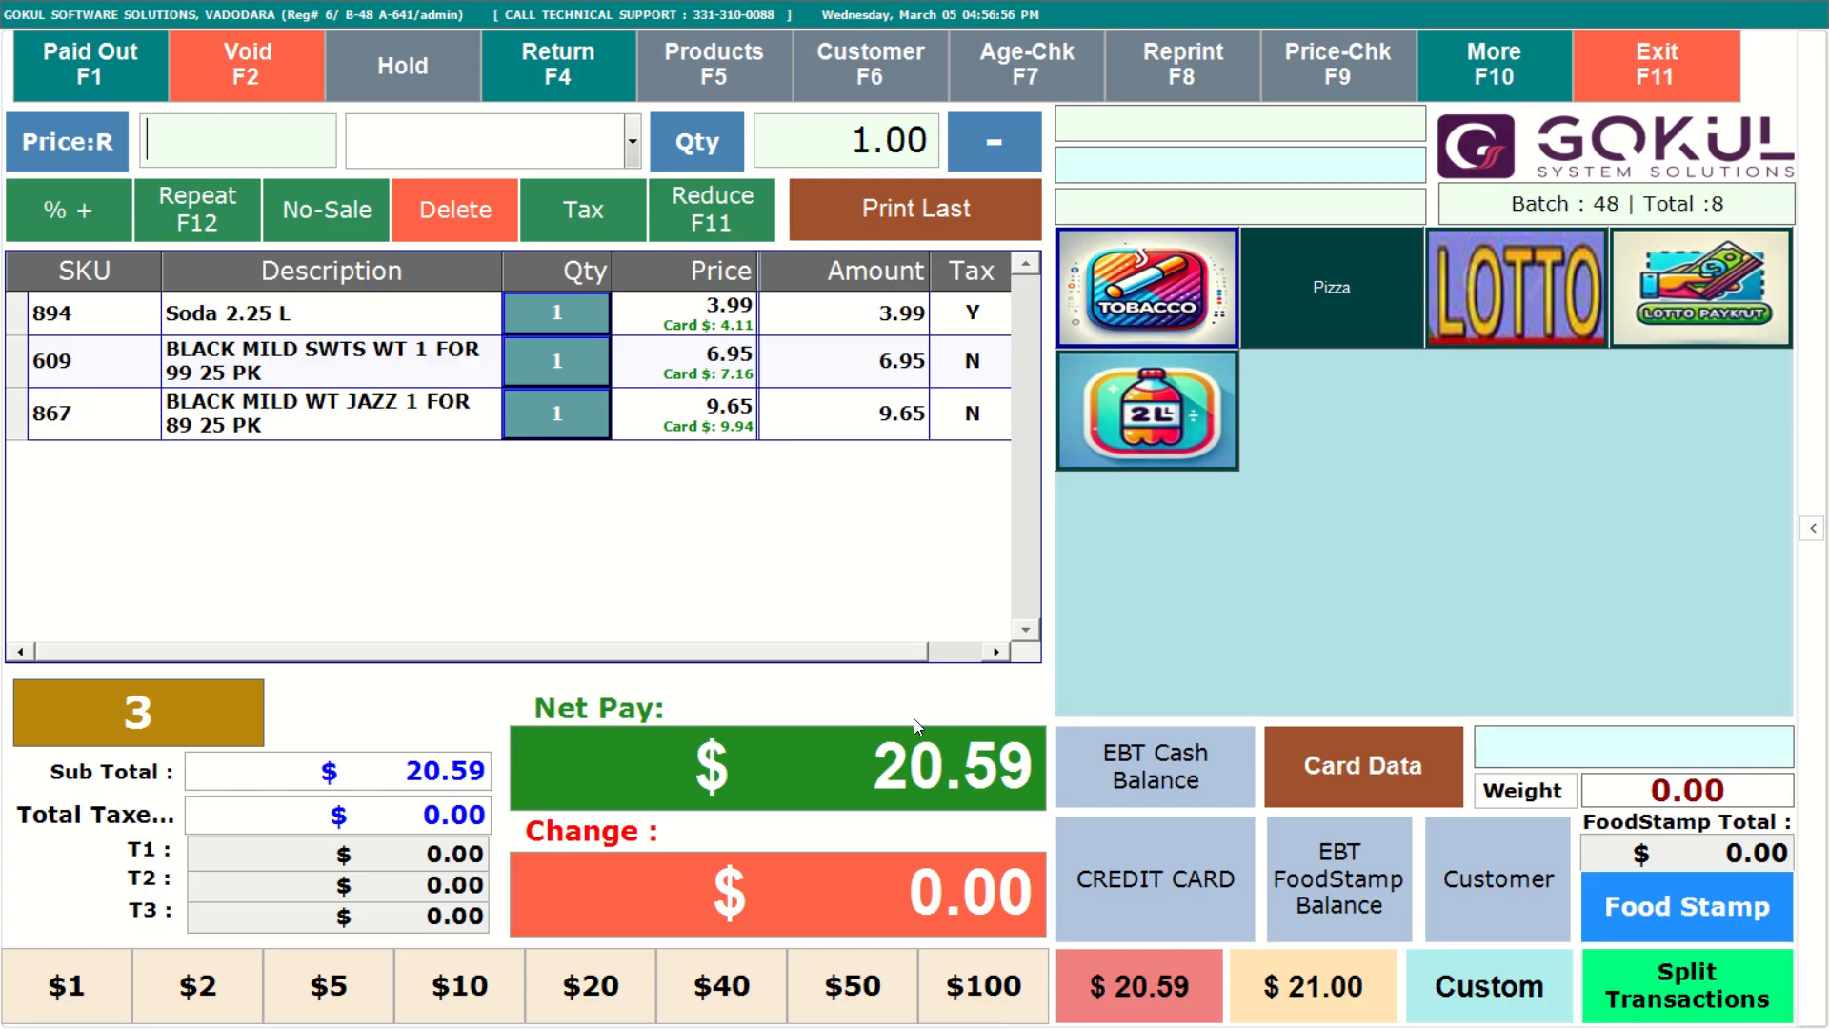
{"action": "left_click", "coordinate": [1327, 1002]}
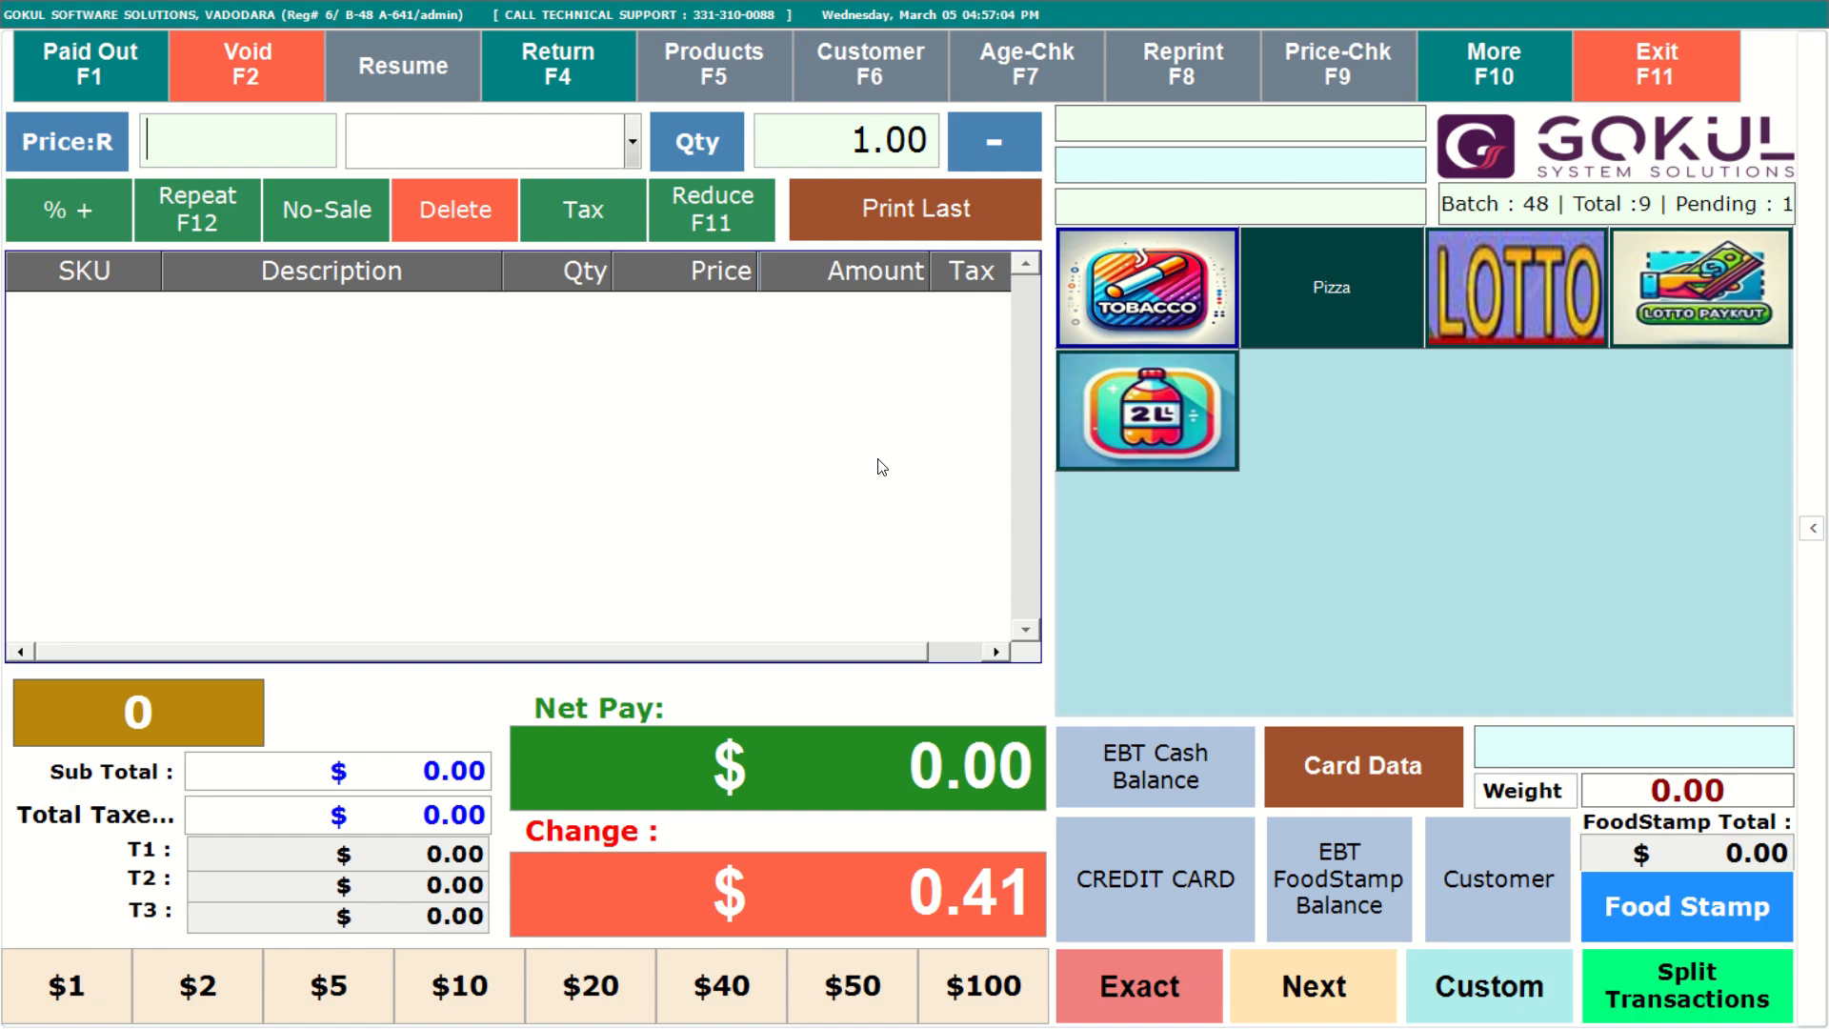
Open the product list, search for misc, and open the Misc item for editing.
{"action": "left_click", "coordinate": [731, 83]}
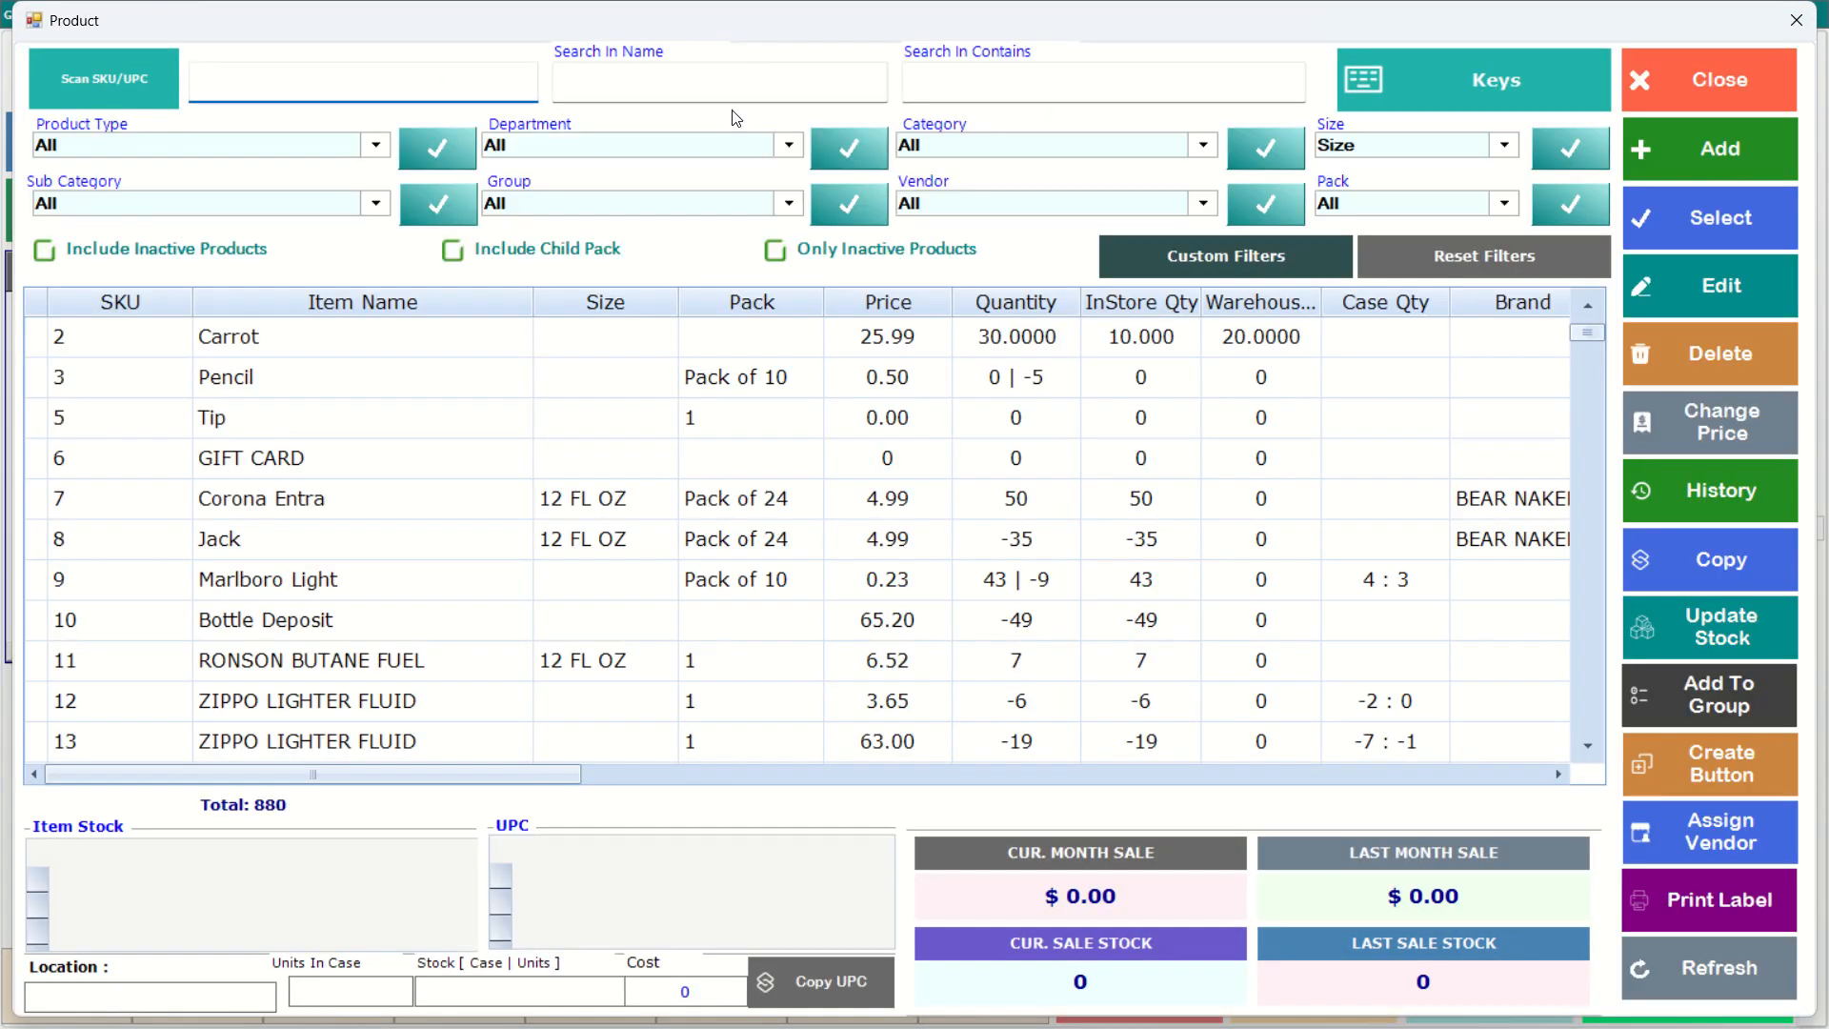
{"action": "left_click", "coordinate": [733, 90]}
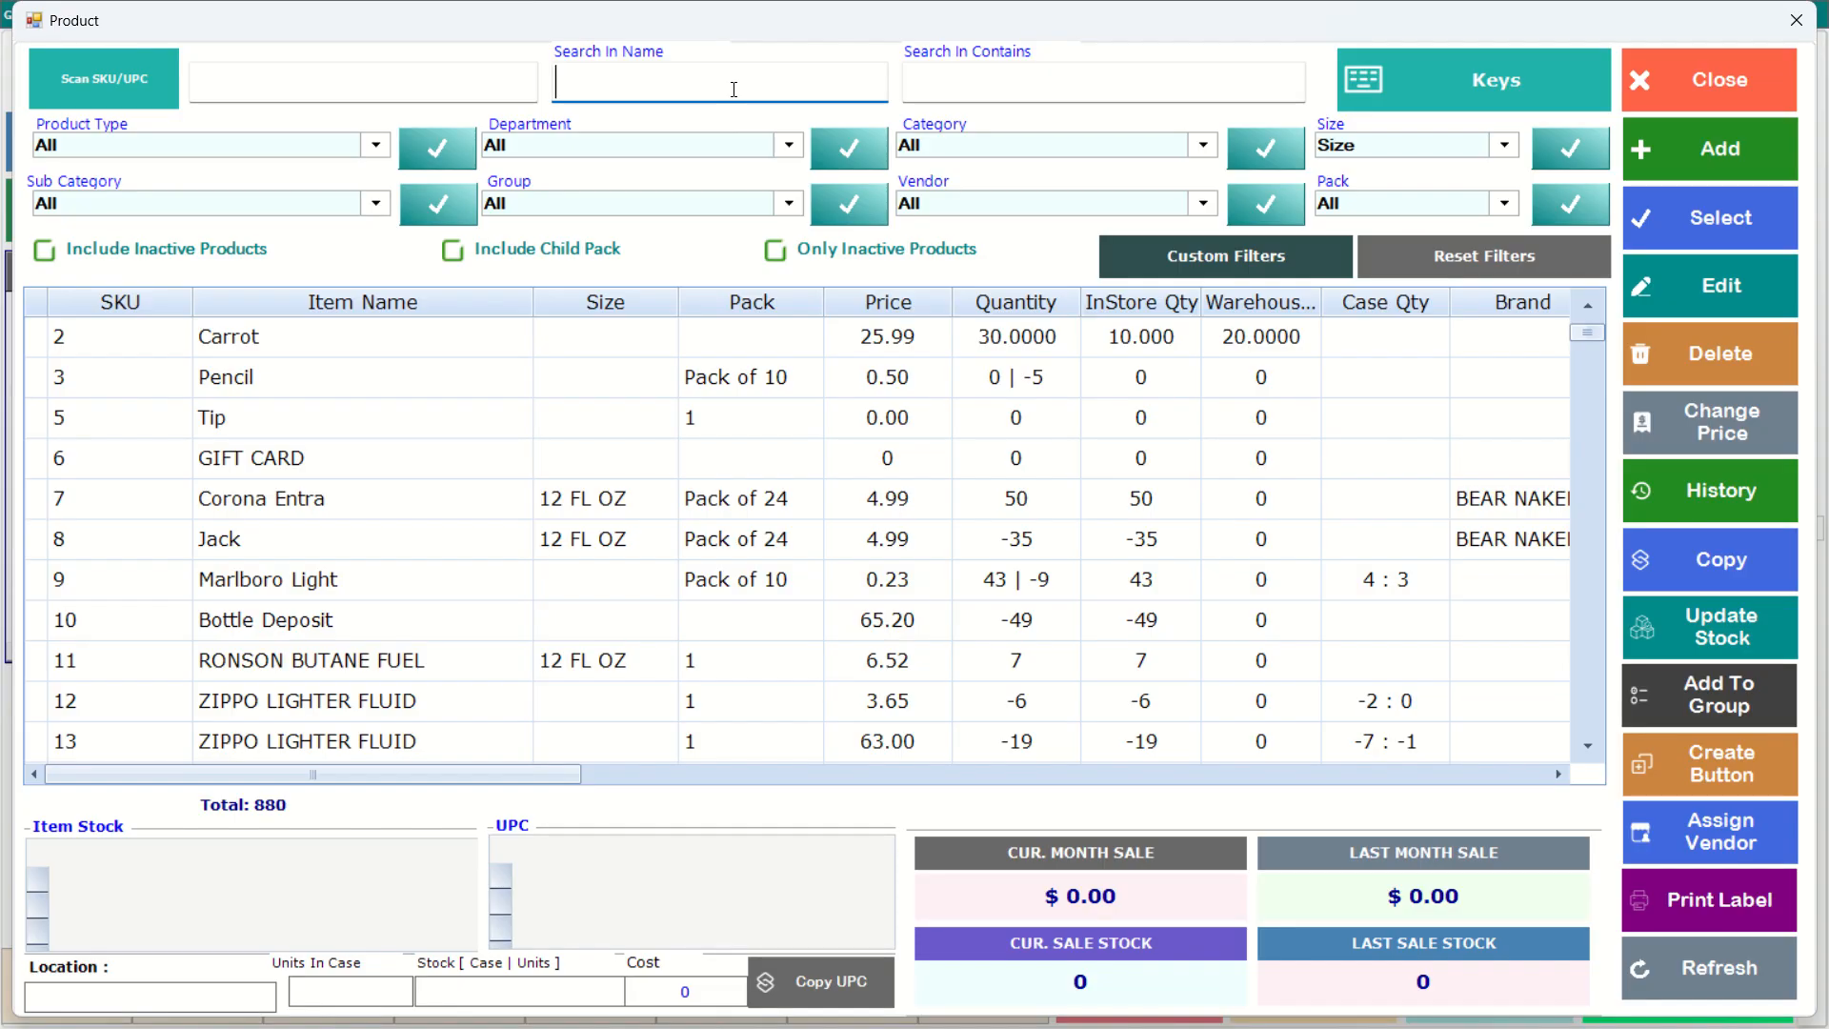
{"action": "type", "text": "misc"}
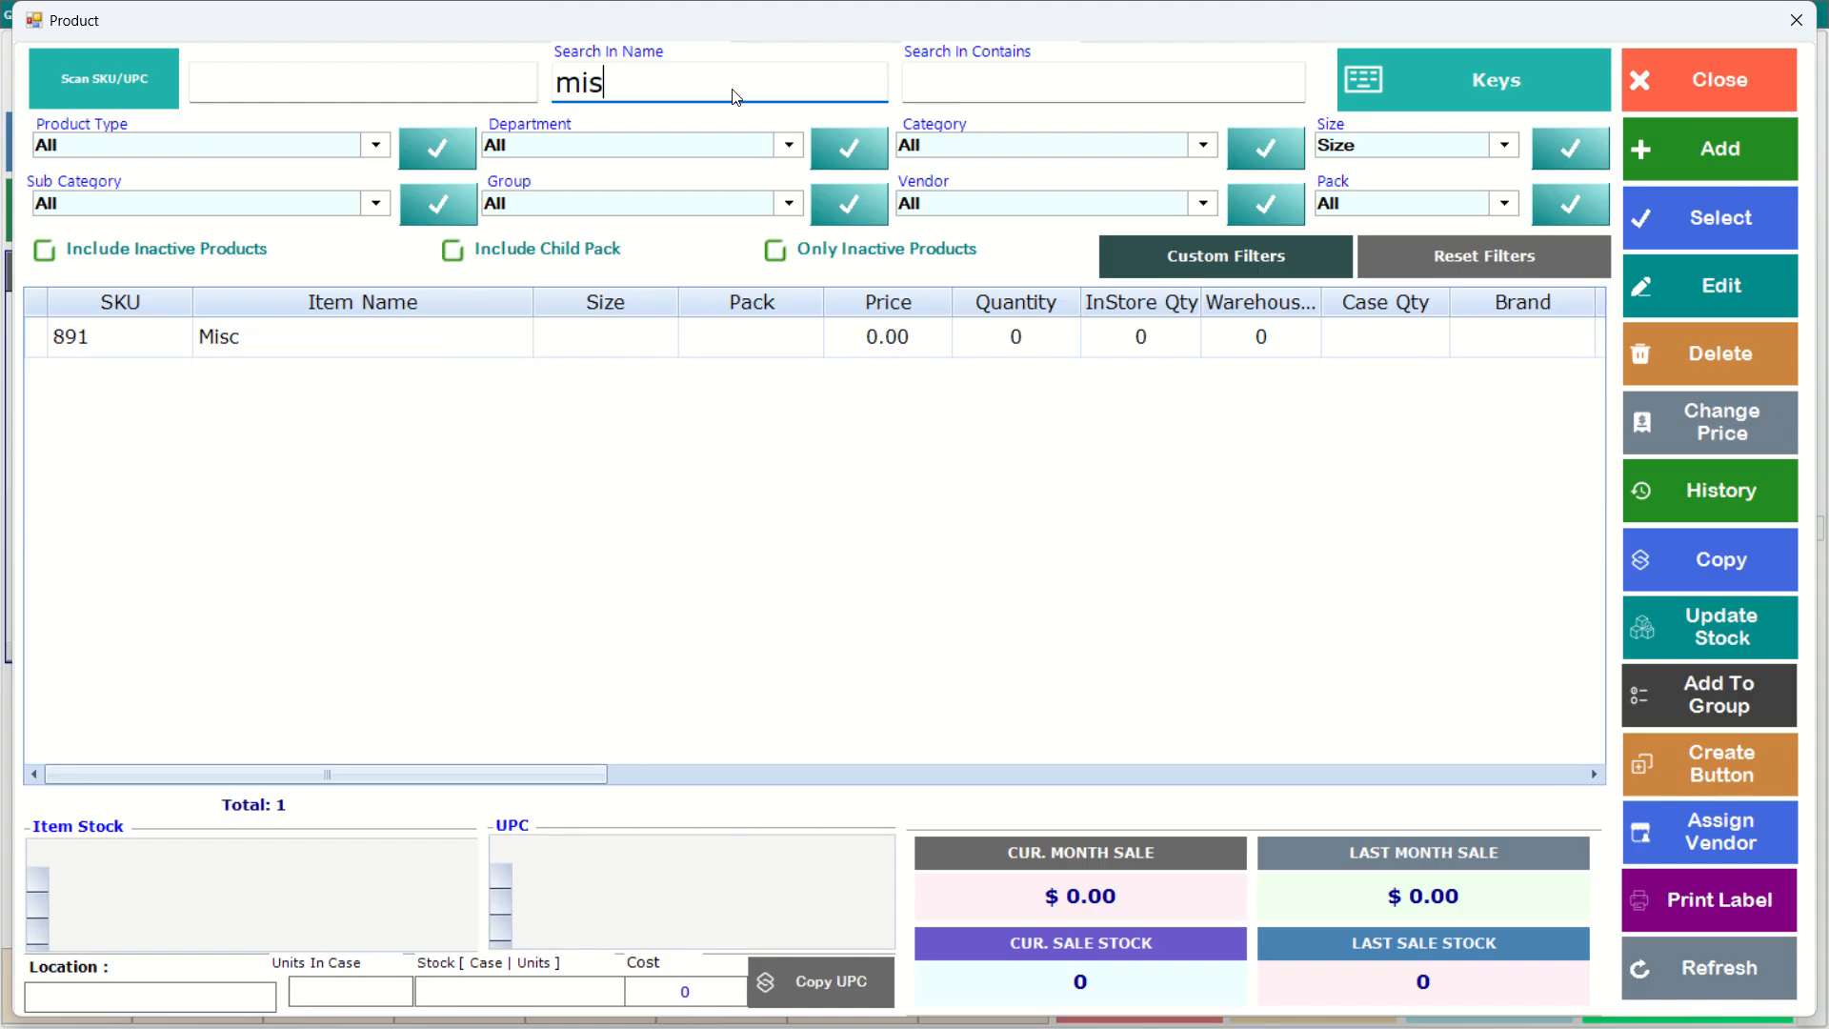
{"action": "left_click", "coordinate": [473, 341]}
{"action": "left_click", "coordinate": [721, 638]}
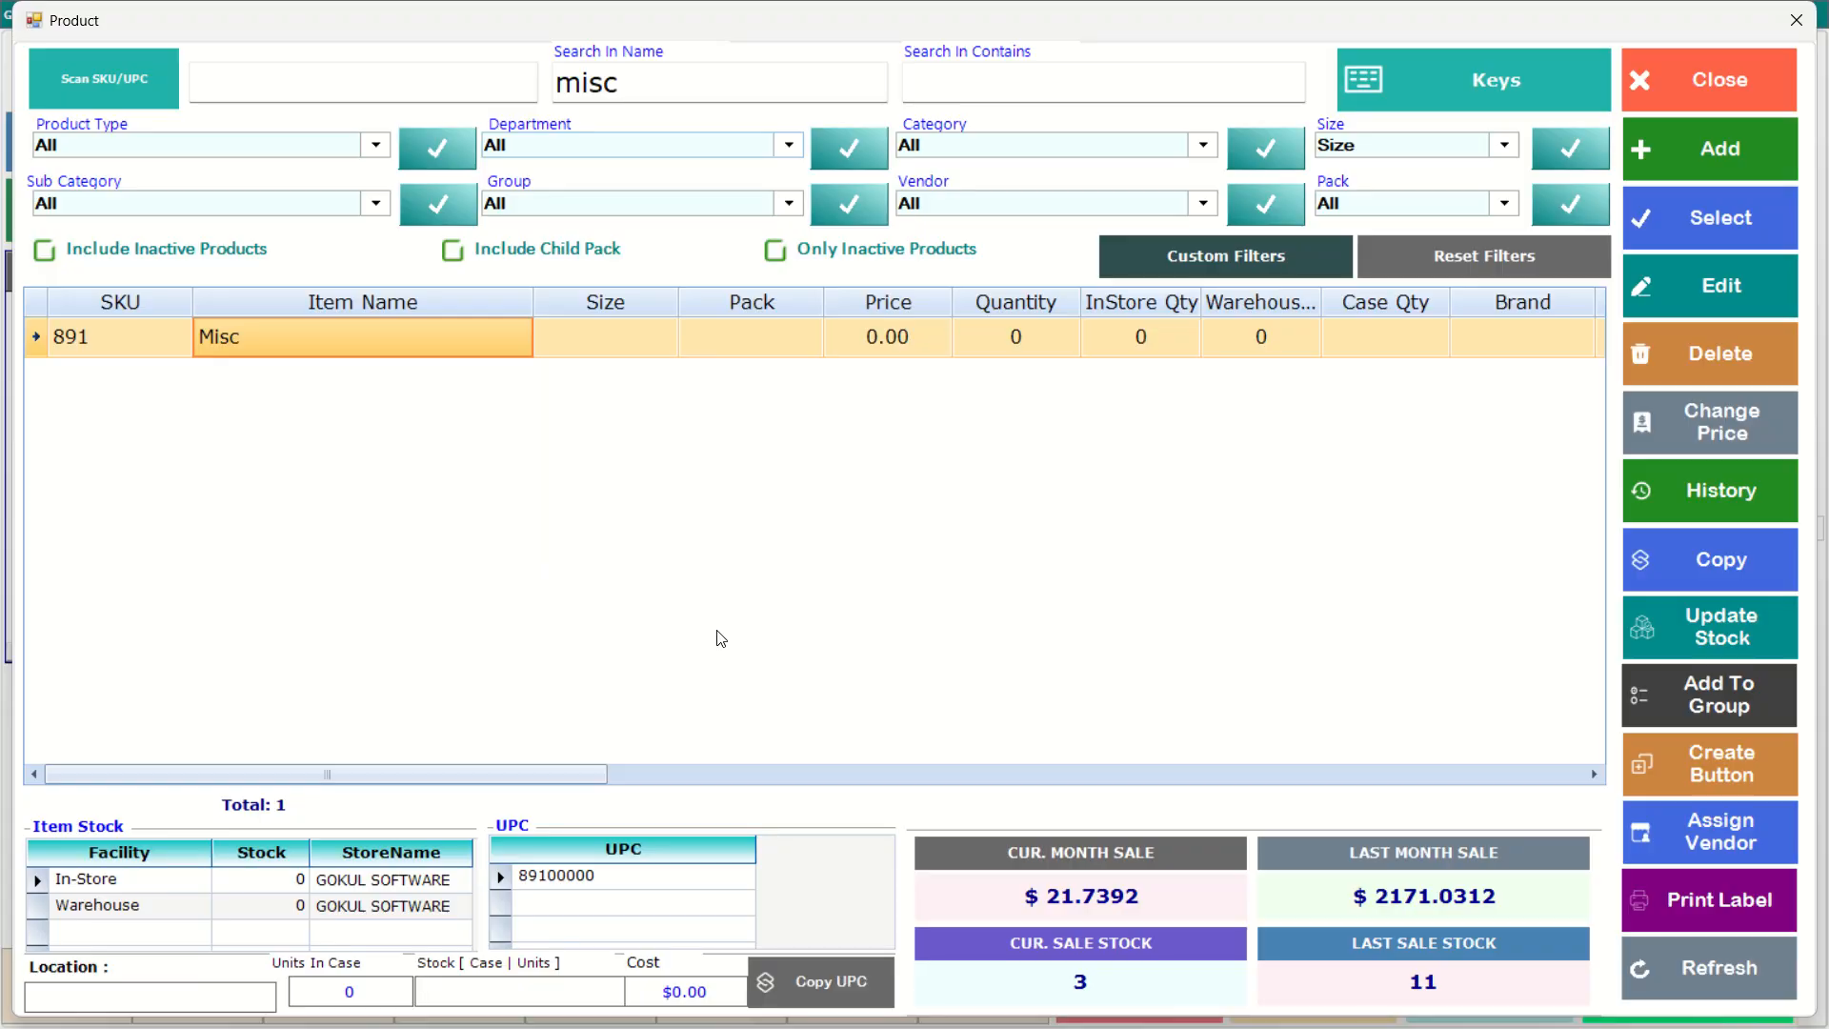
{"action": "double_click", "coordinate": [492, 341]}
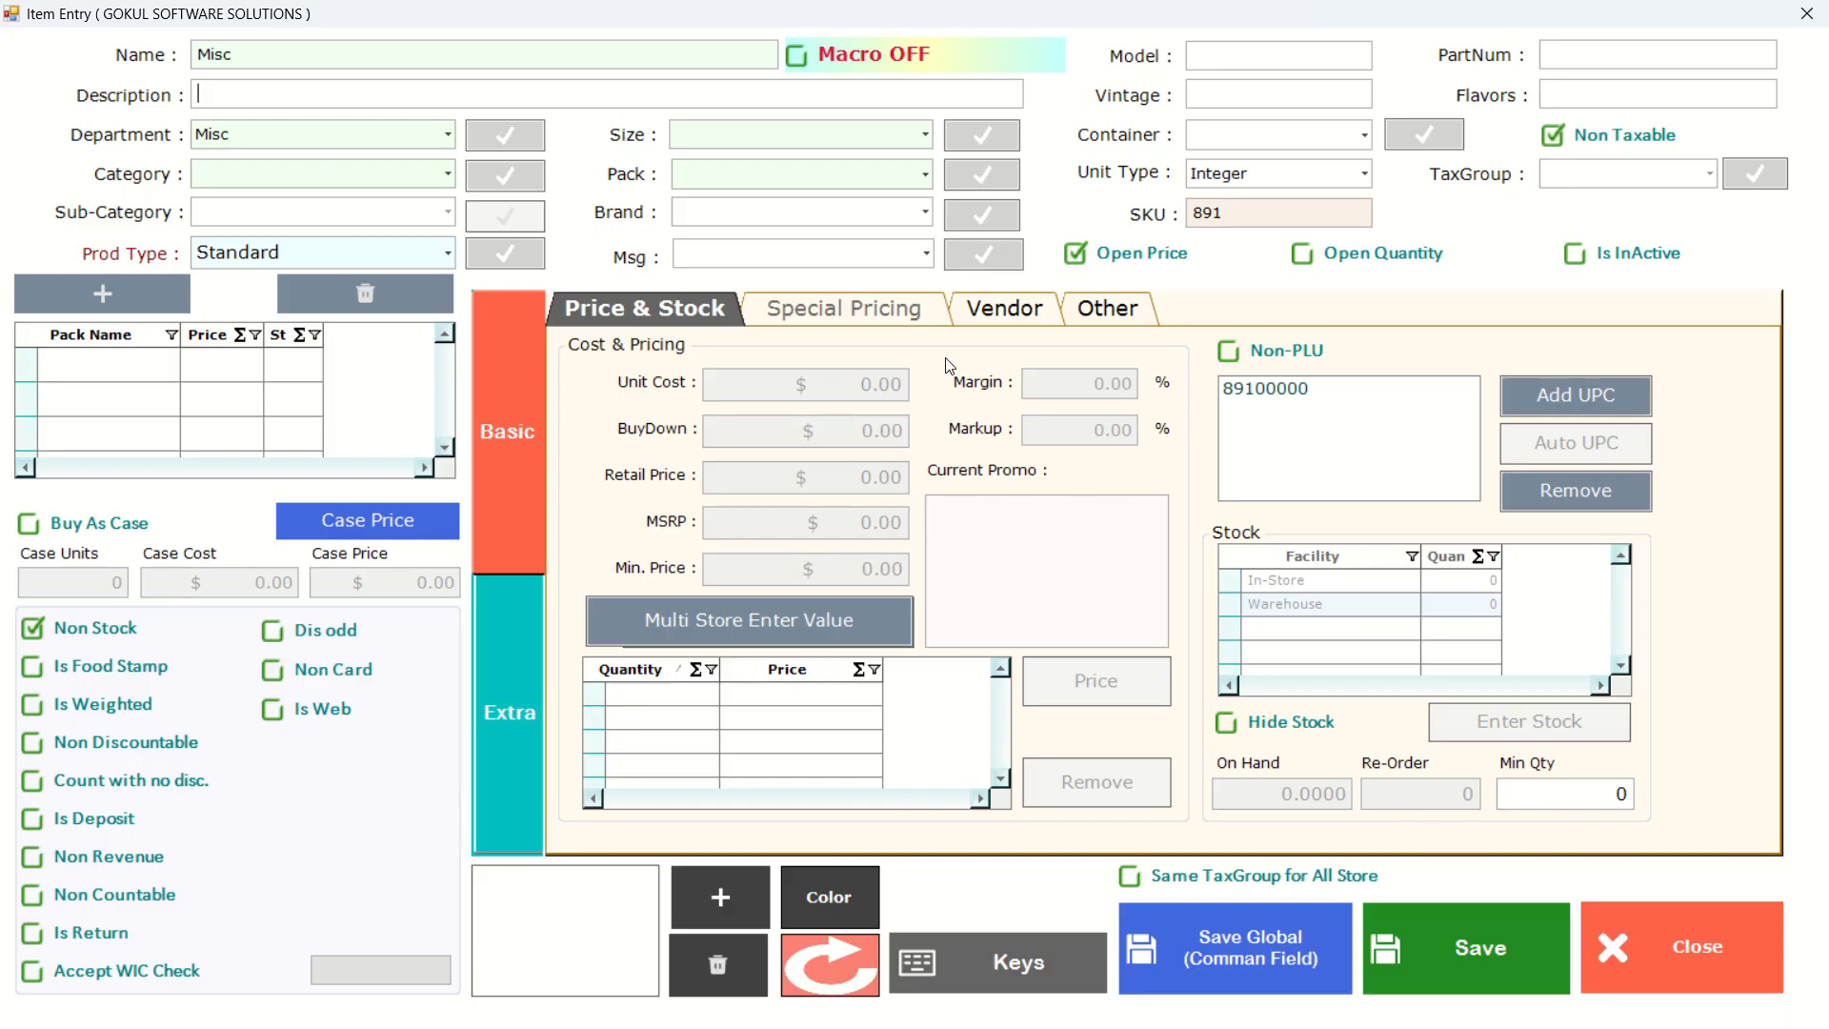
Assign the POS Button (28) image to the Misc item and save it.
{"action": "left_click", "coordinate": [730, 900]}
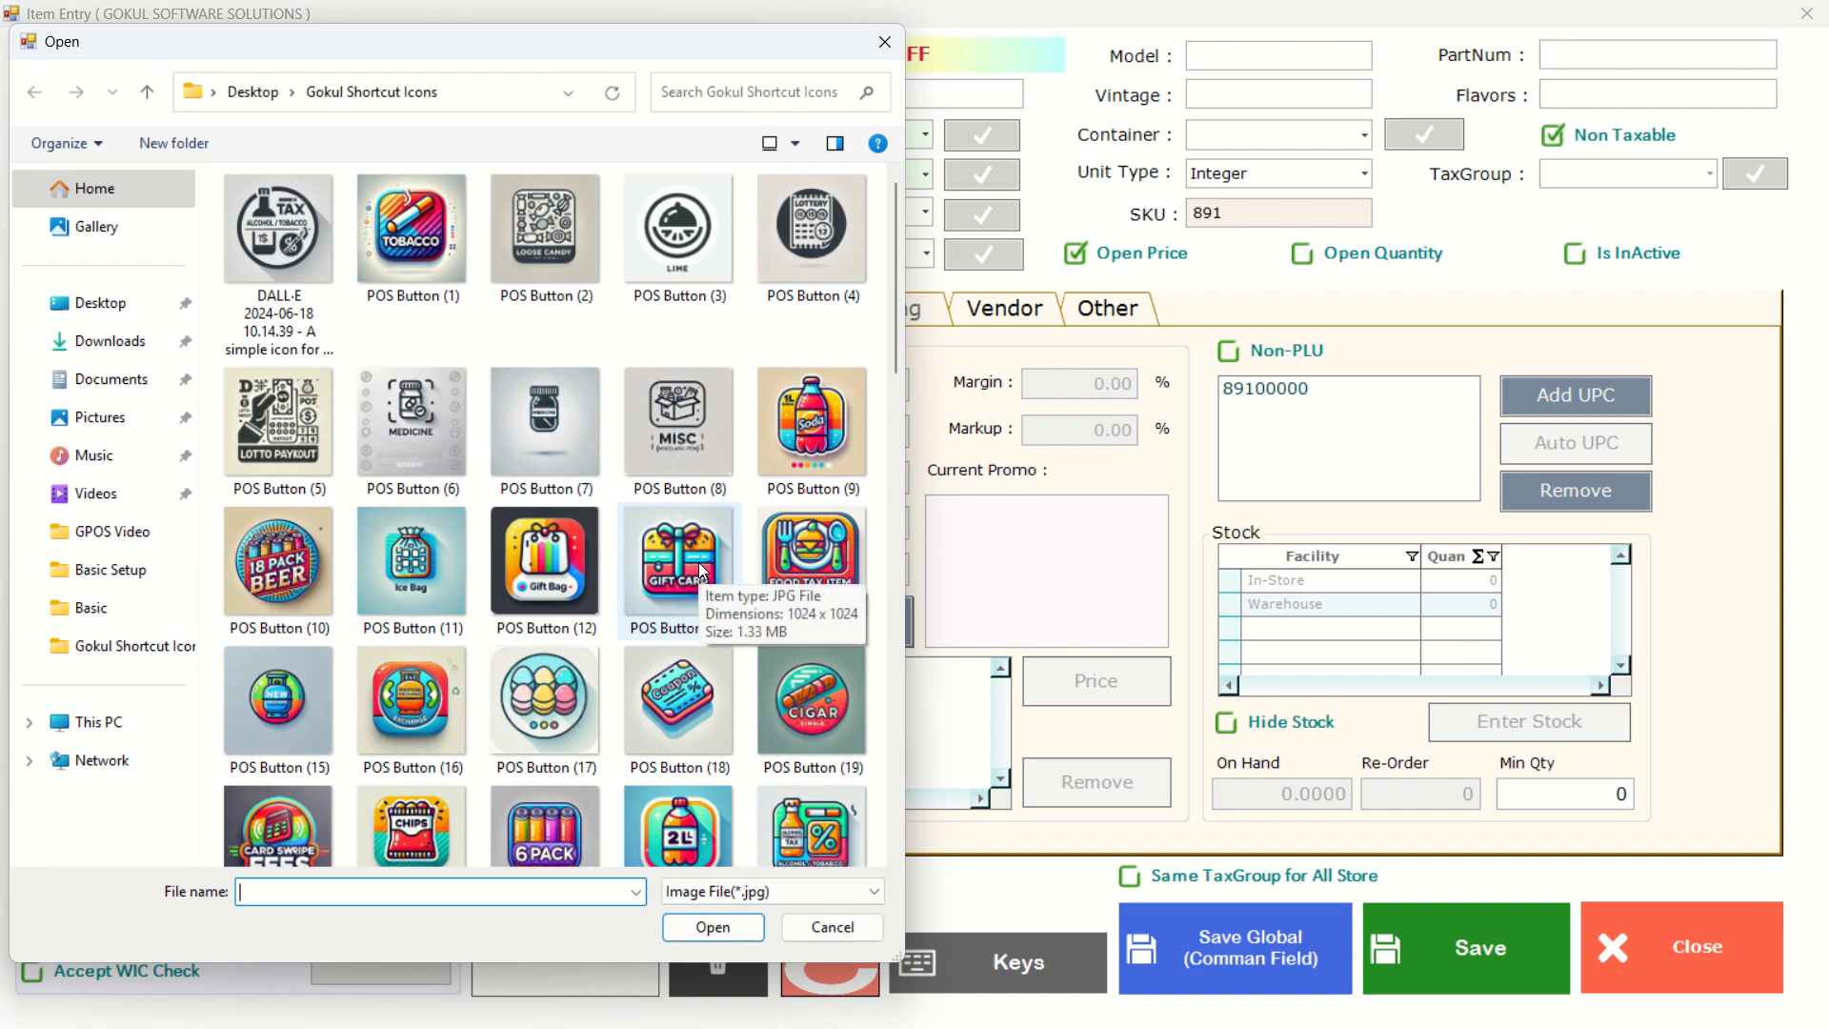
{"action": "scroll", "coordinate": [629, 617], "scroll_direction": "down", "scroll_amount": 3}
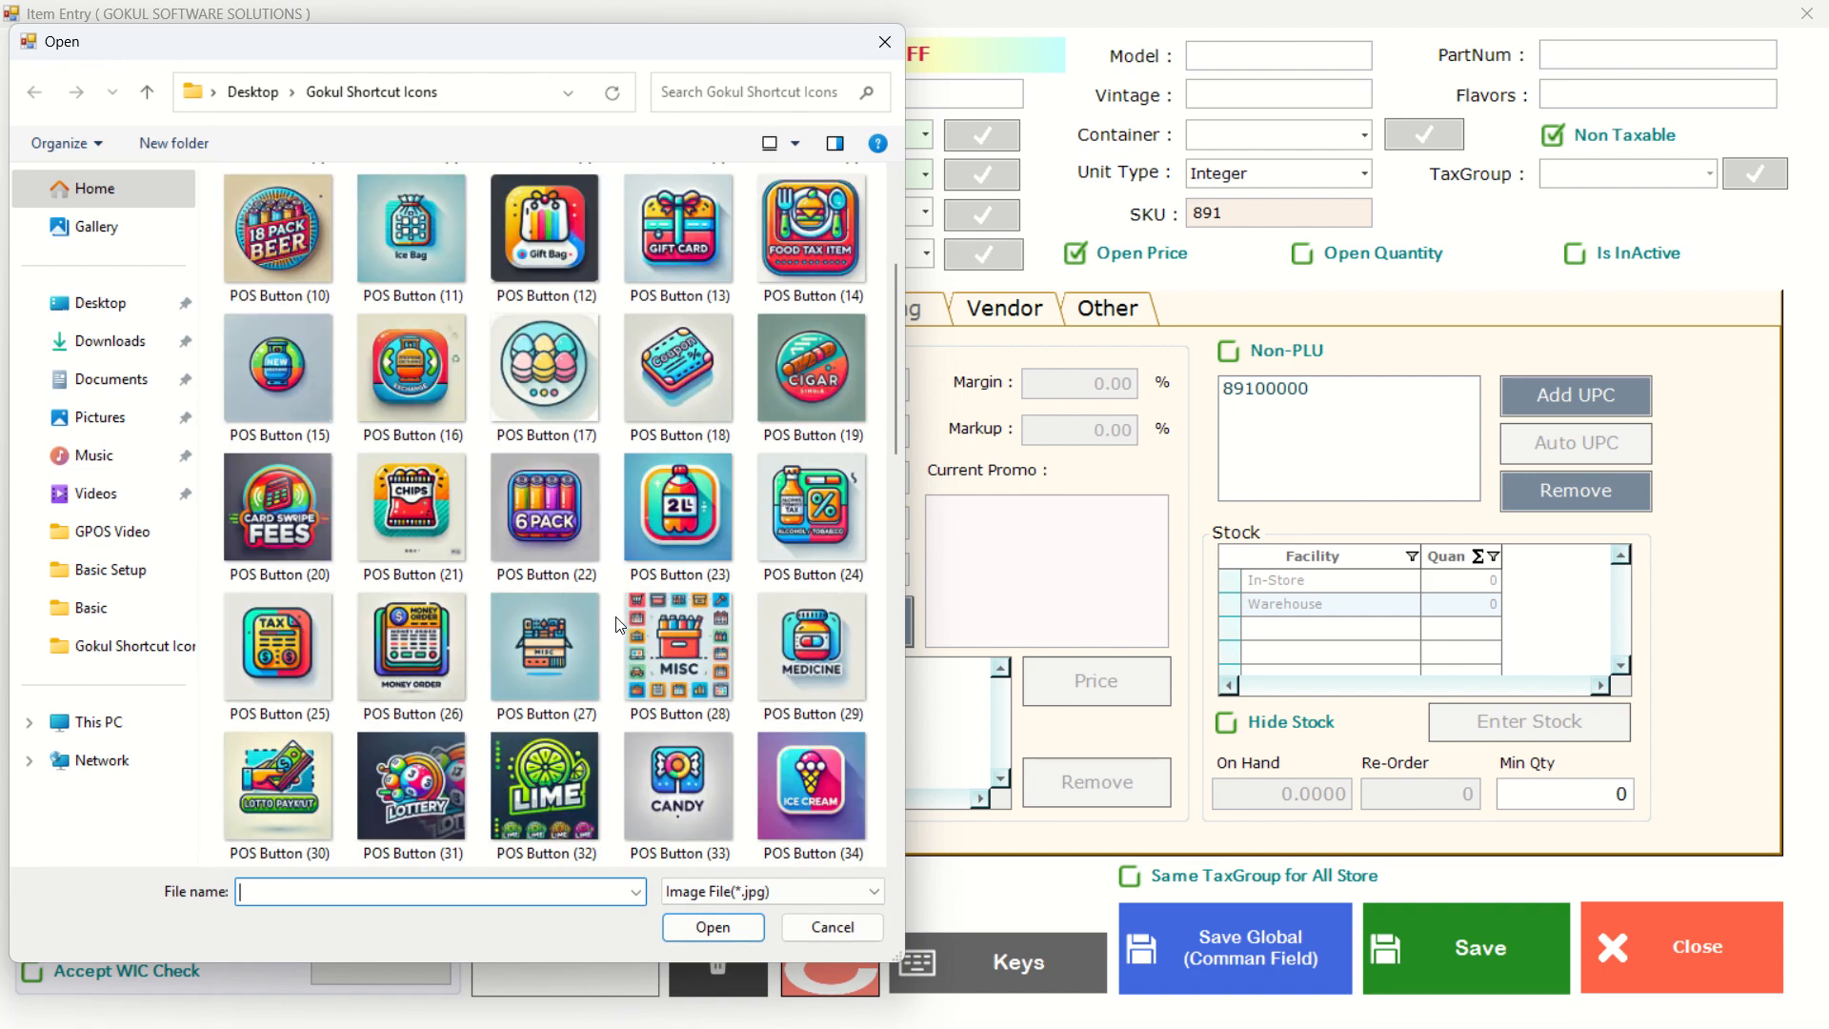
{"action": "left_click", "coordinate": [681, 661]}
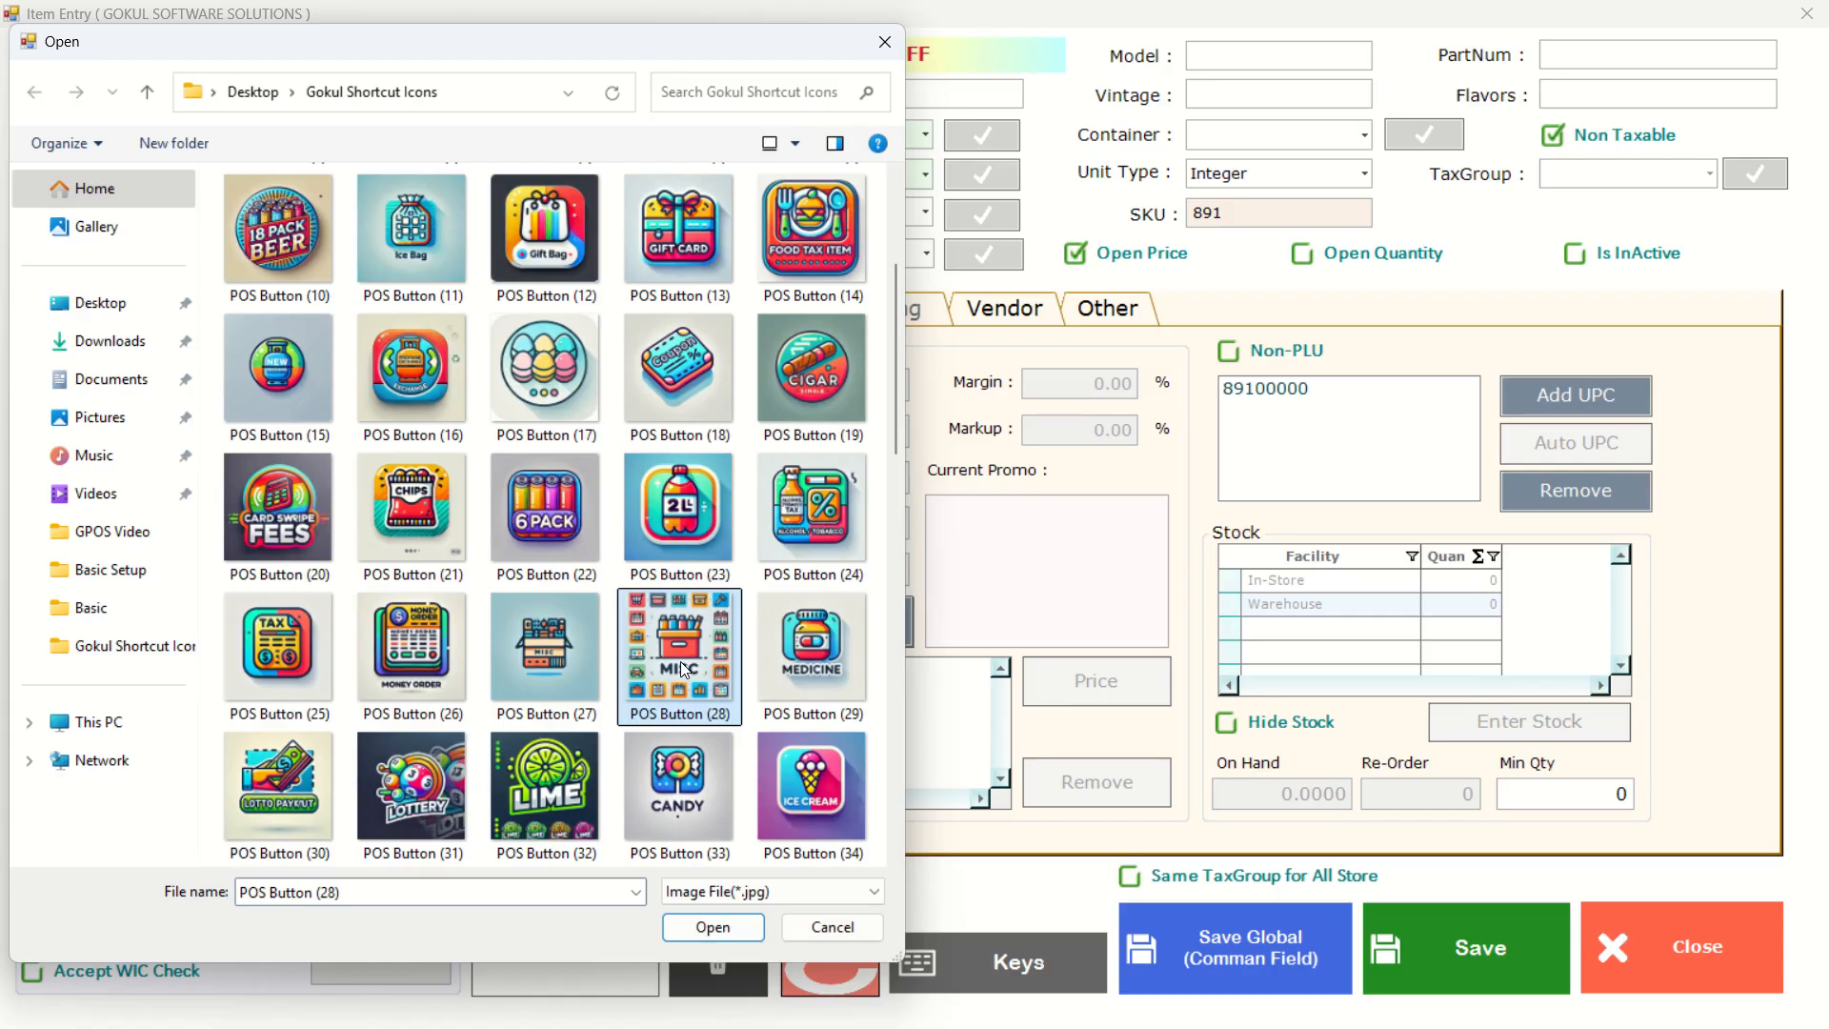
{"action": "left_click", "coordinate": [713, 929]}
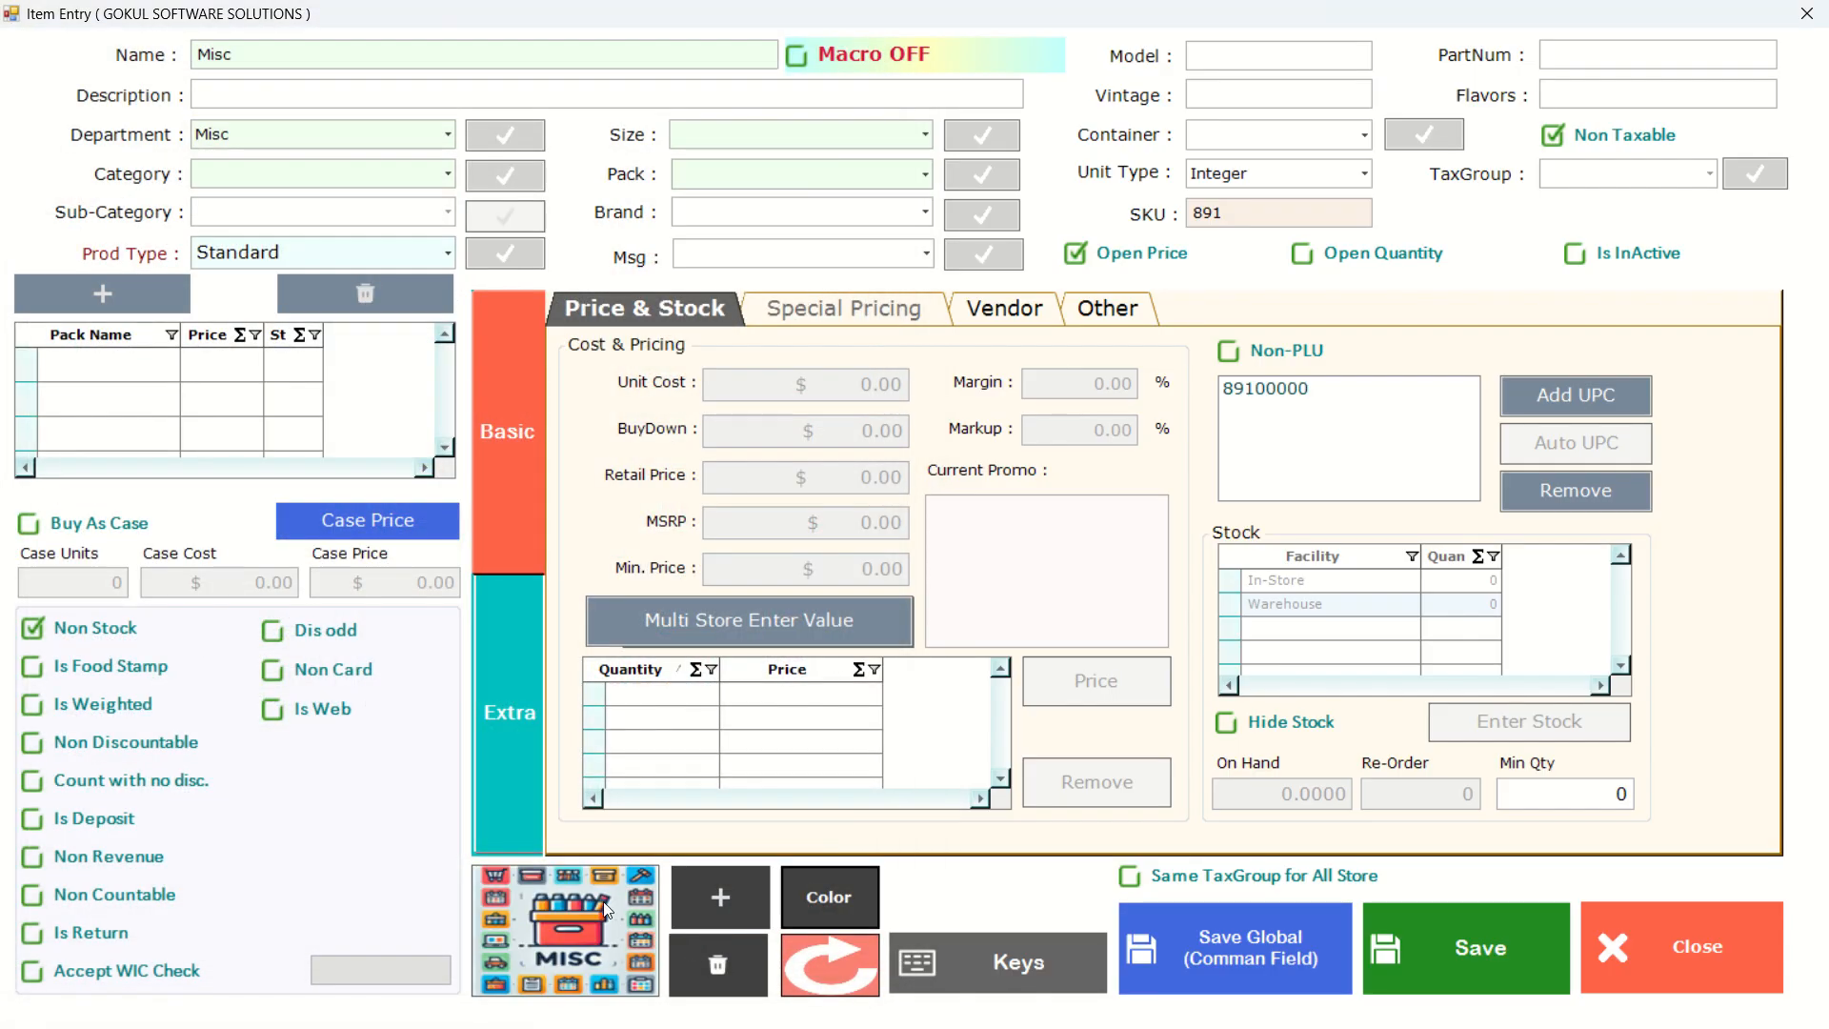
{"action": "left_click", "coordinate": [1457, 957]}
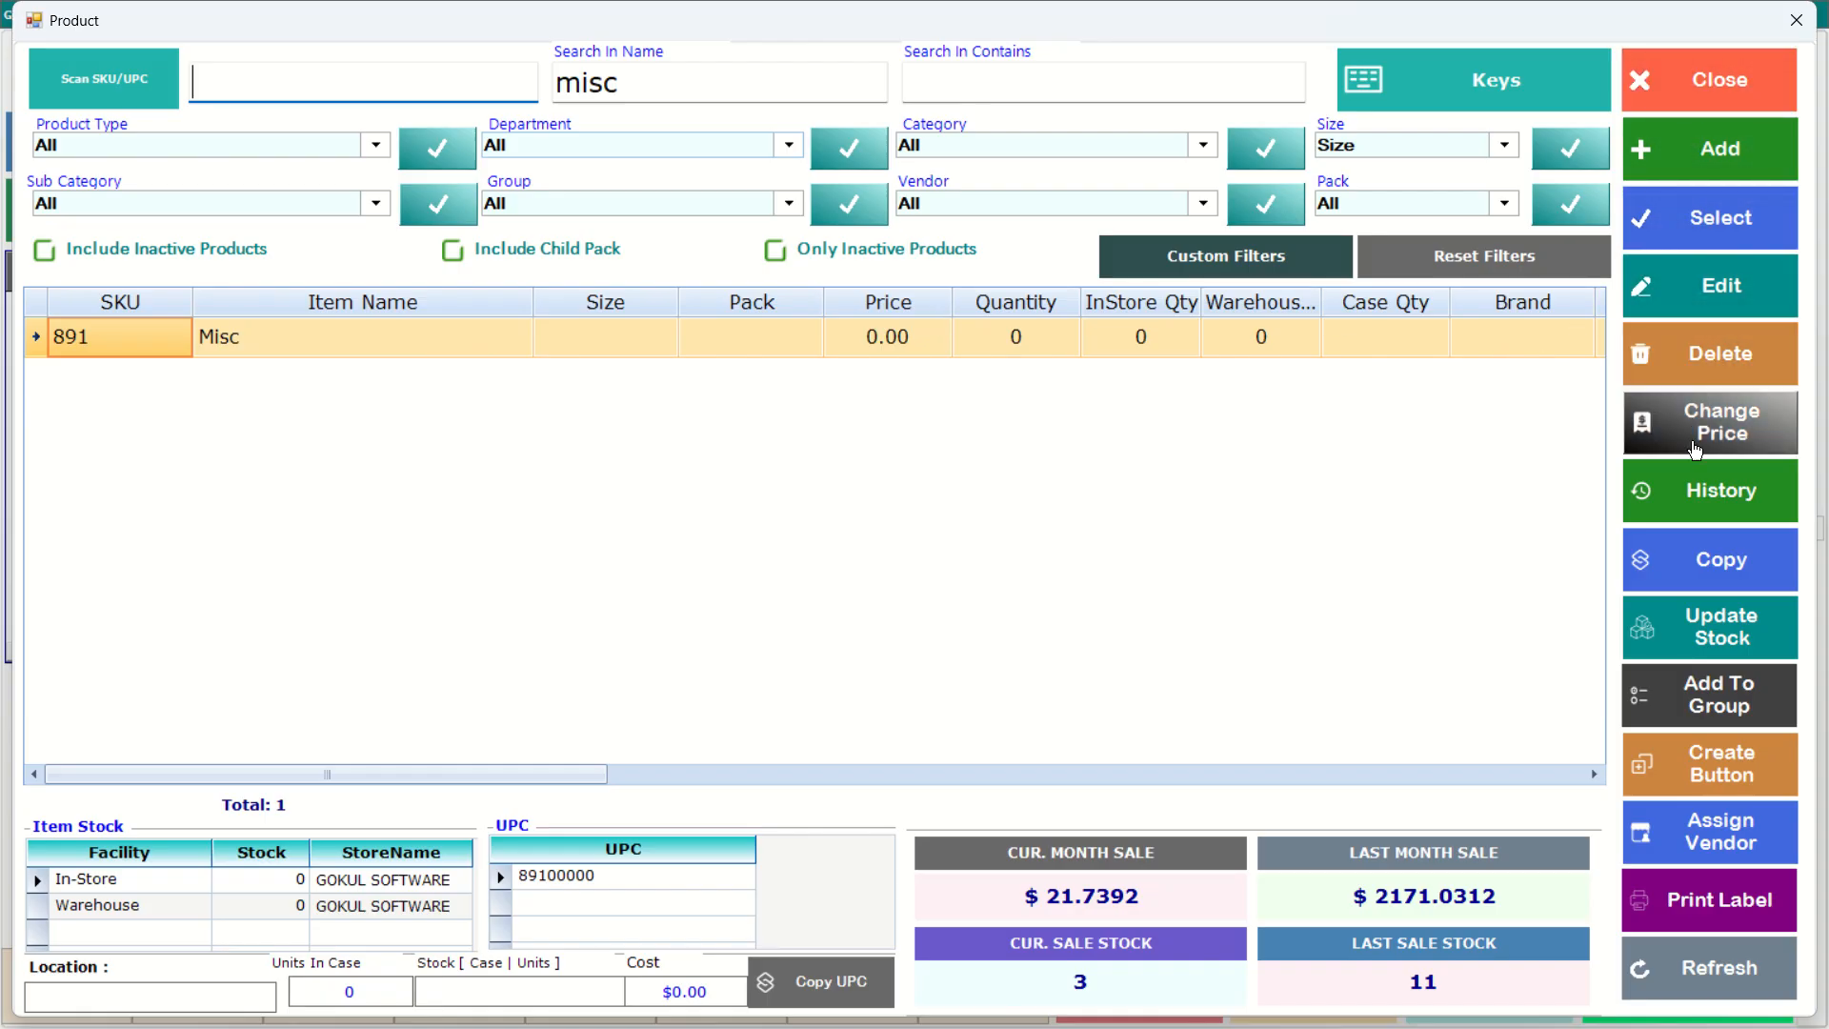
Create a shortcut button for the Misc item with the caption Misc and close the product list.
{"action": "left_click", "coordinate": [1766, 772]}
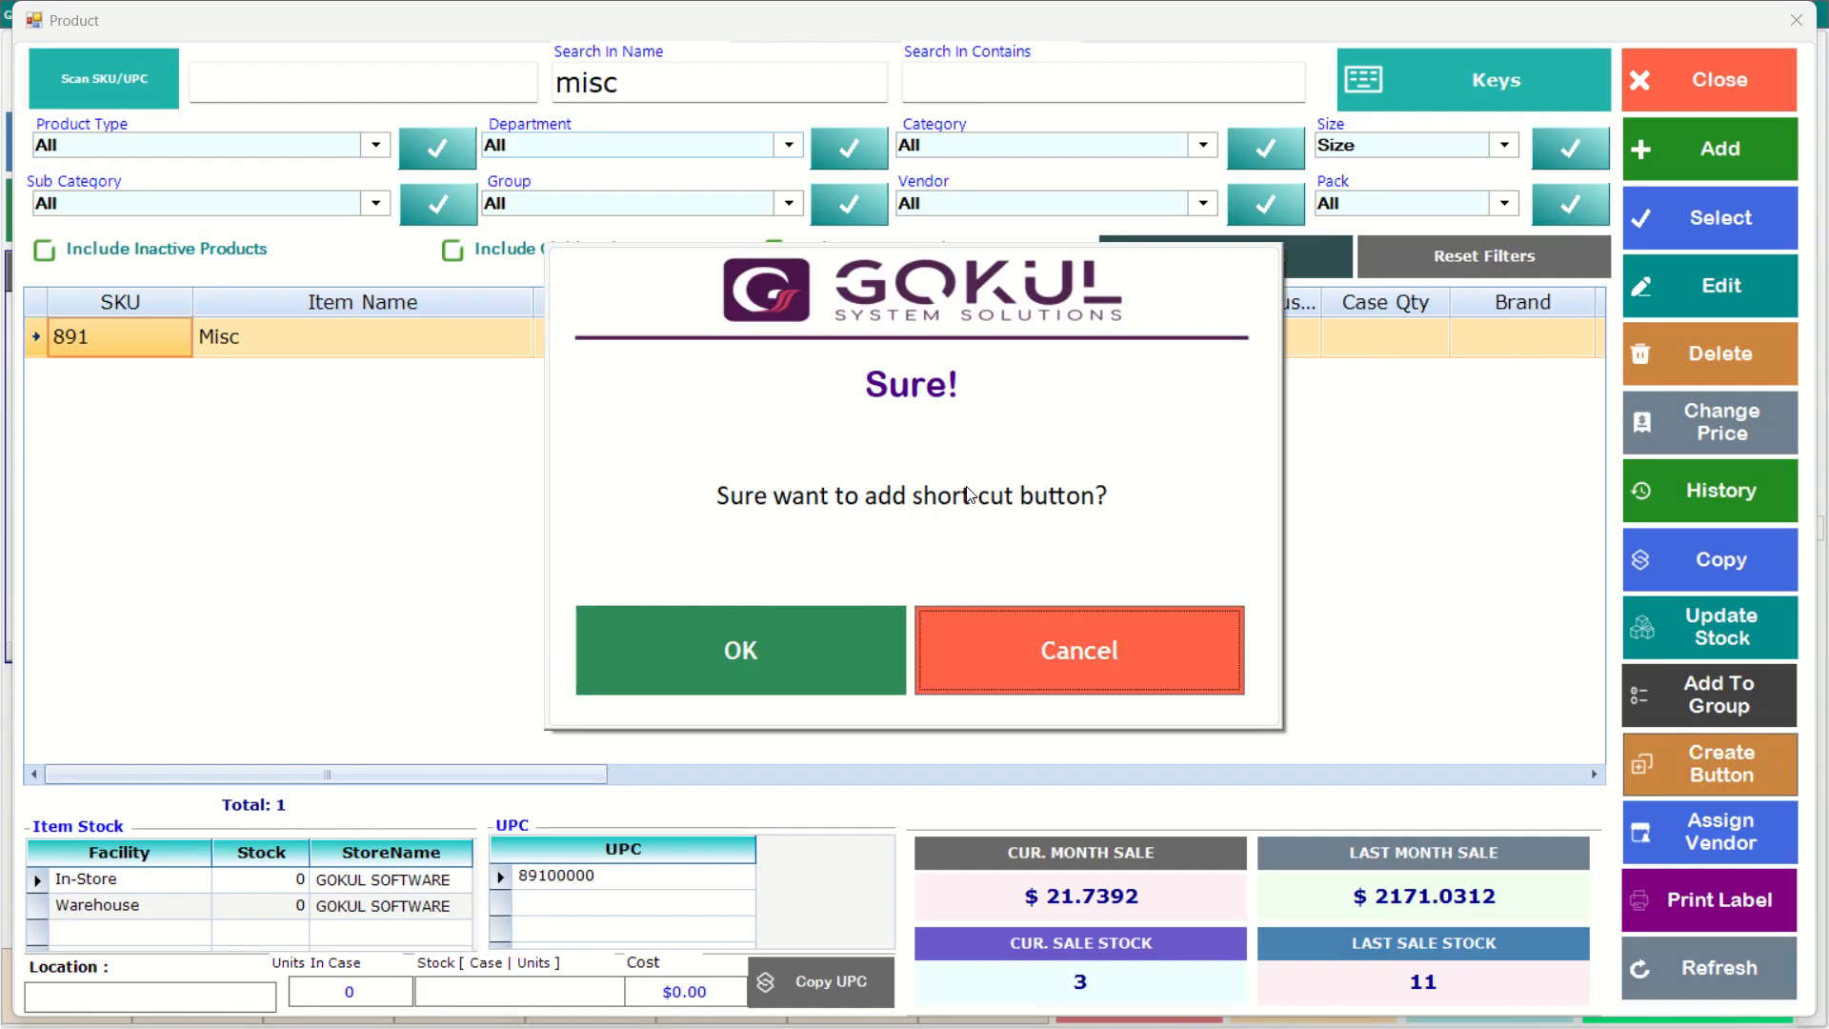
{"action": "left_click", "coordinate": [800, 657]}
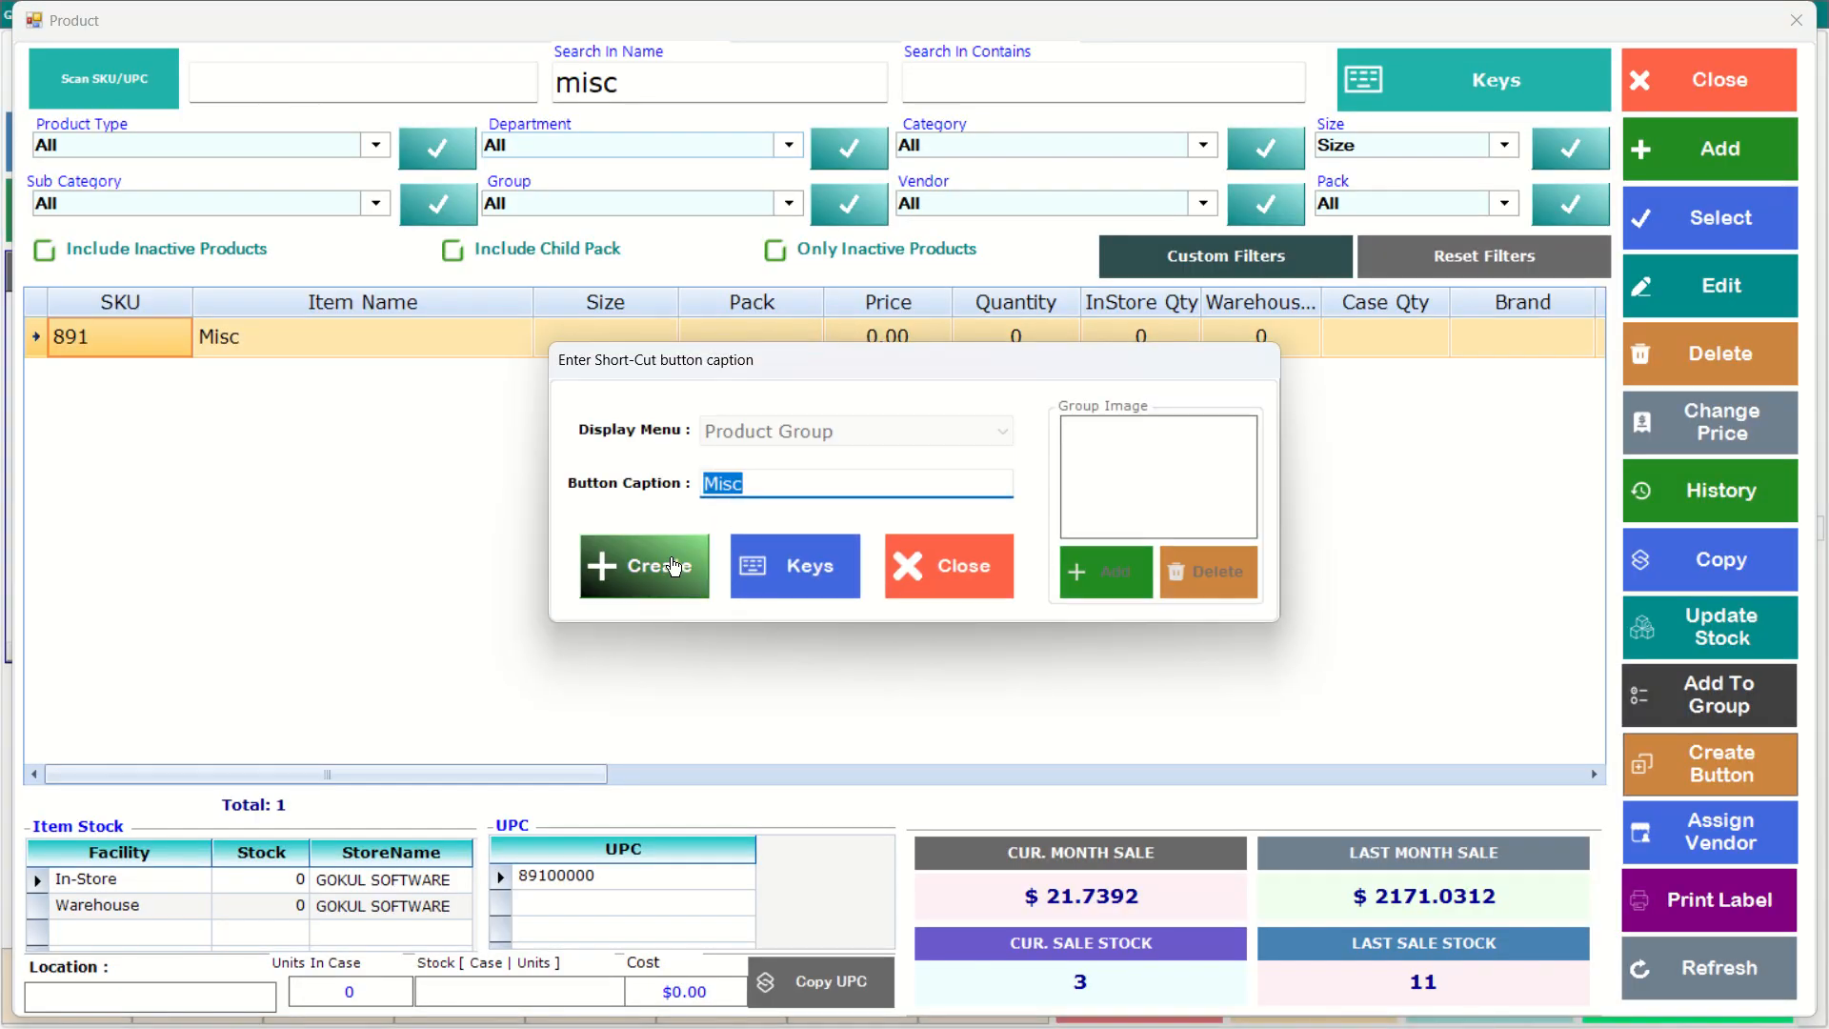
{"action": "left_click", "coordinate": [674, 566]}
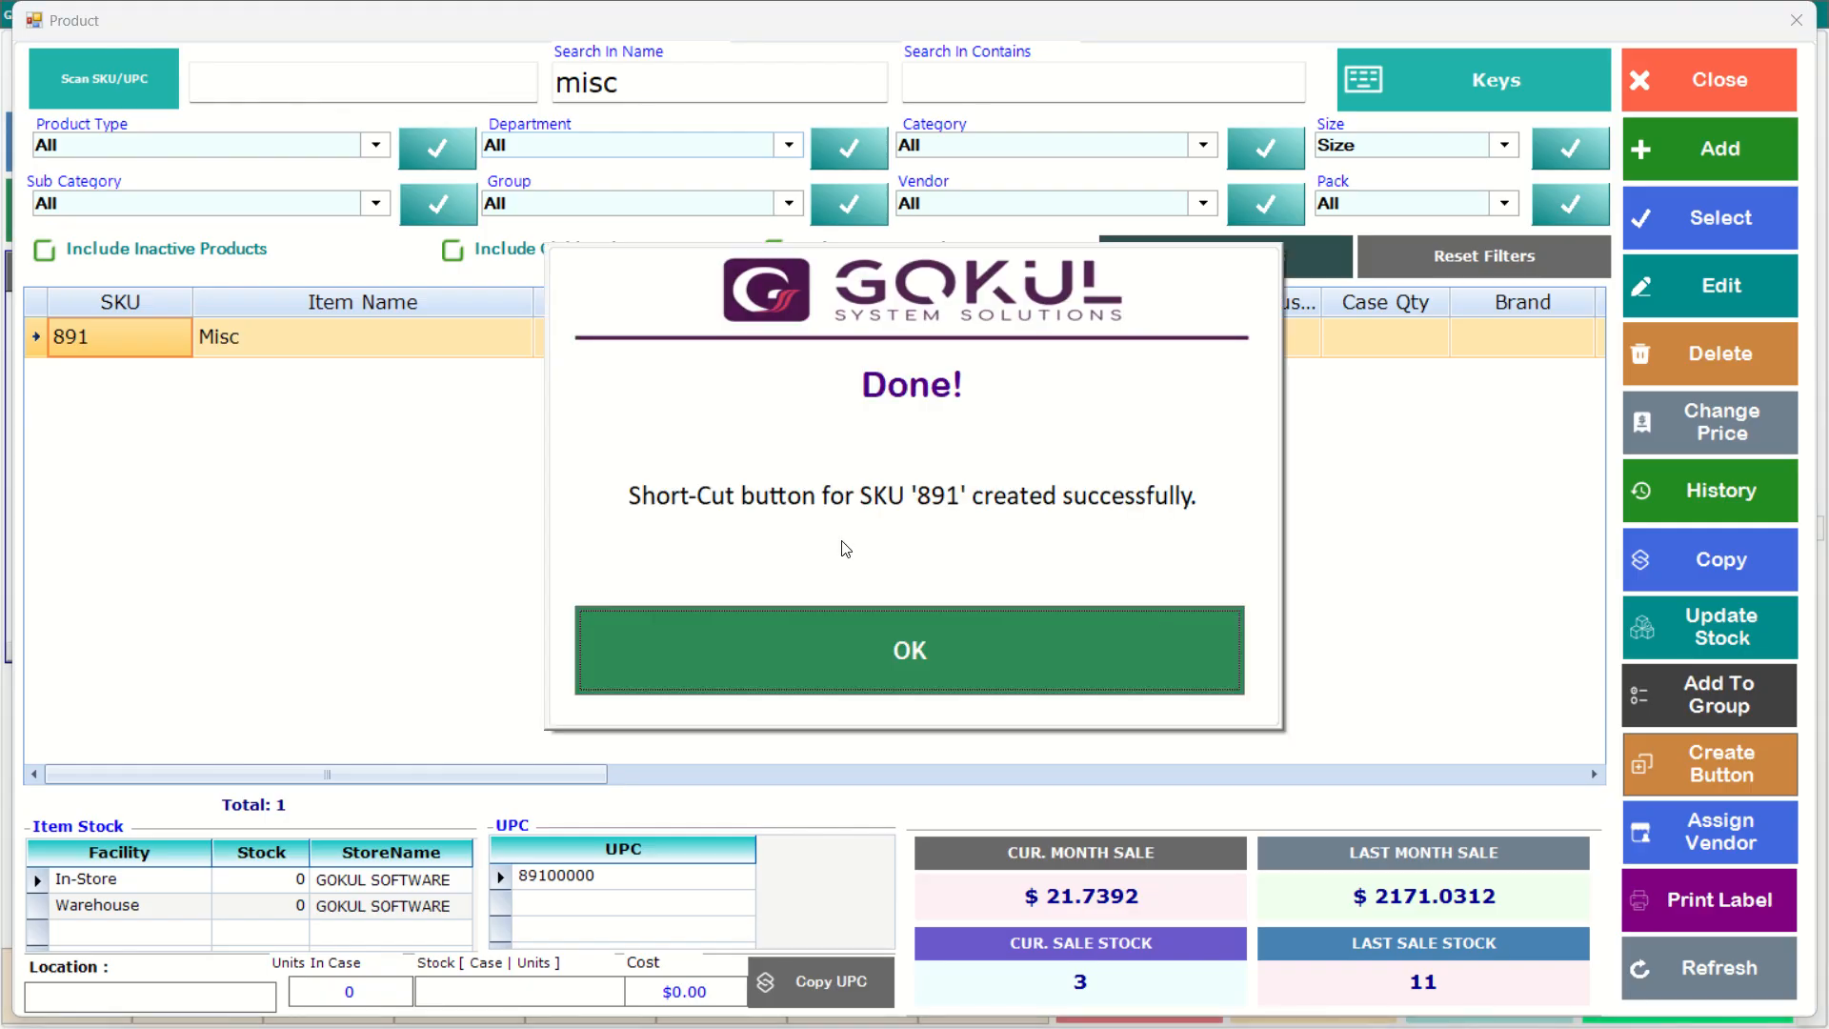
{"action": "left_click", "coordinate": [844, 673]}
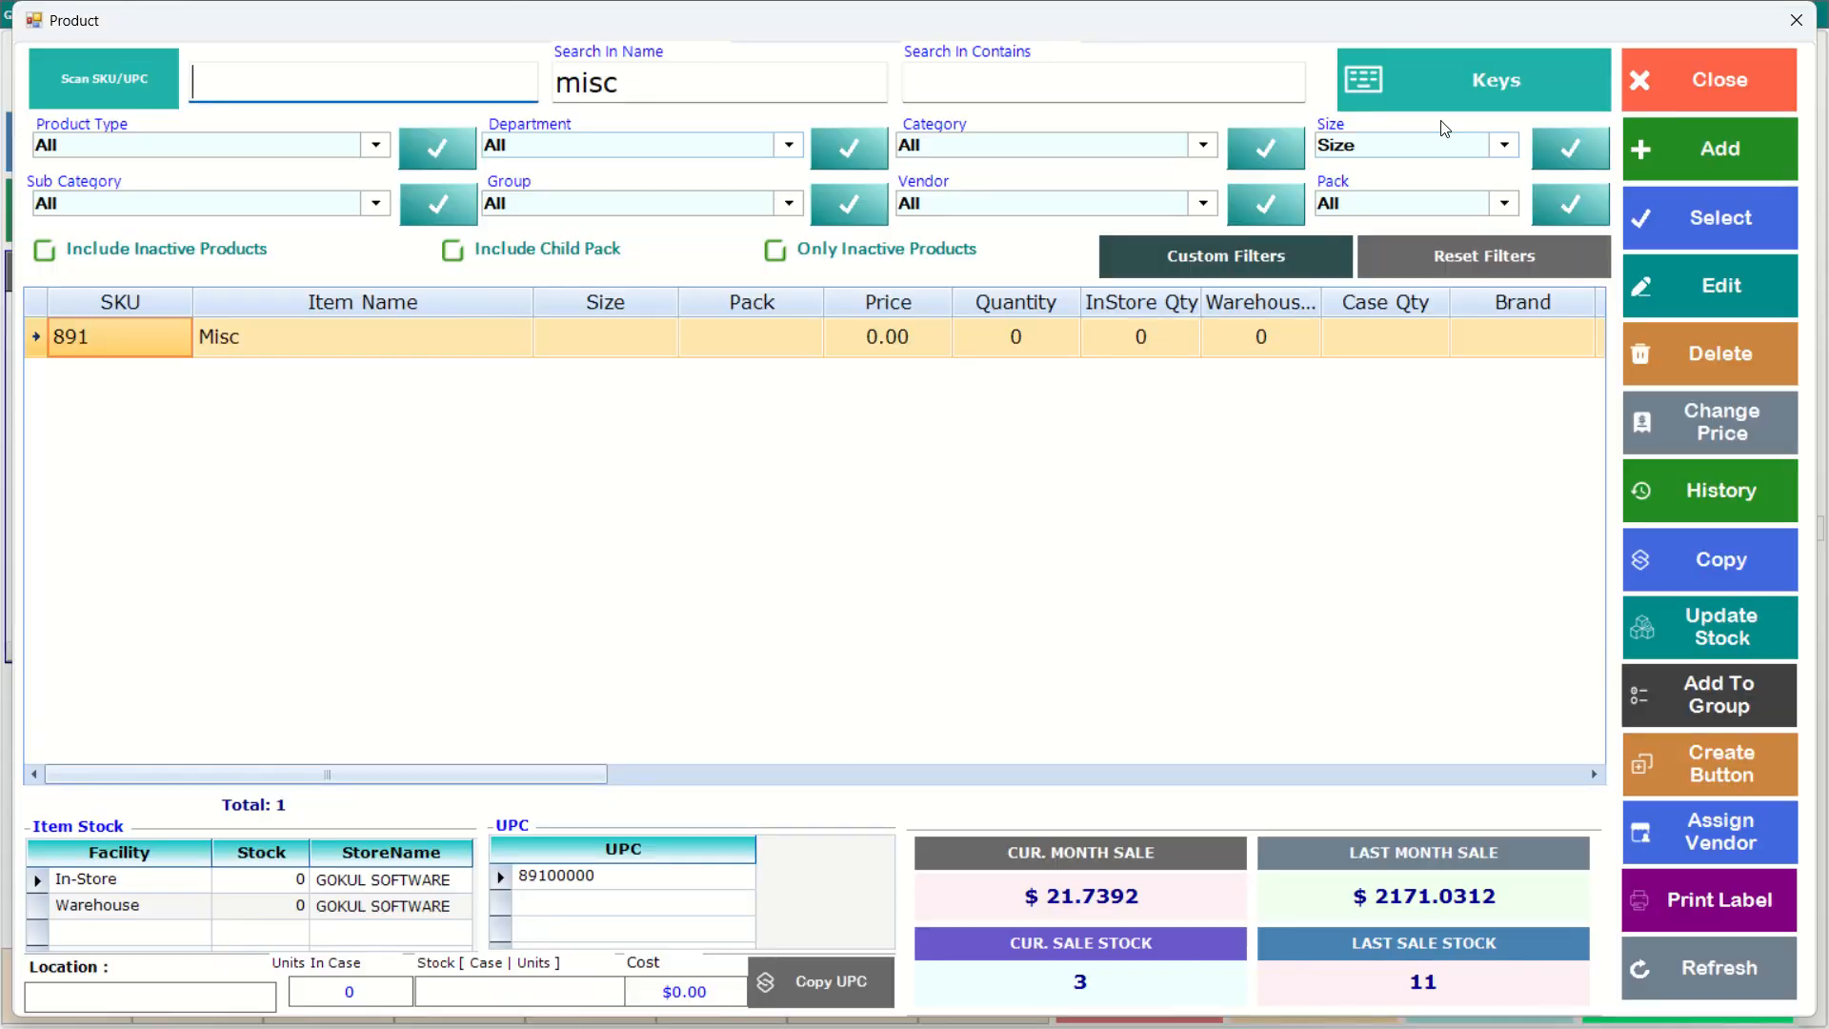
{"action": "left_click", "coordinate": [1667, 78]}
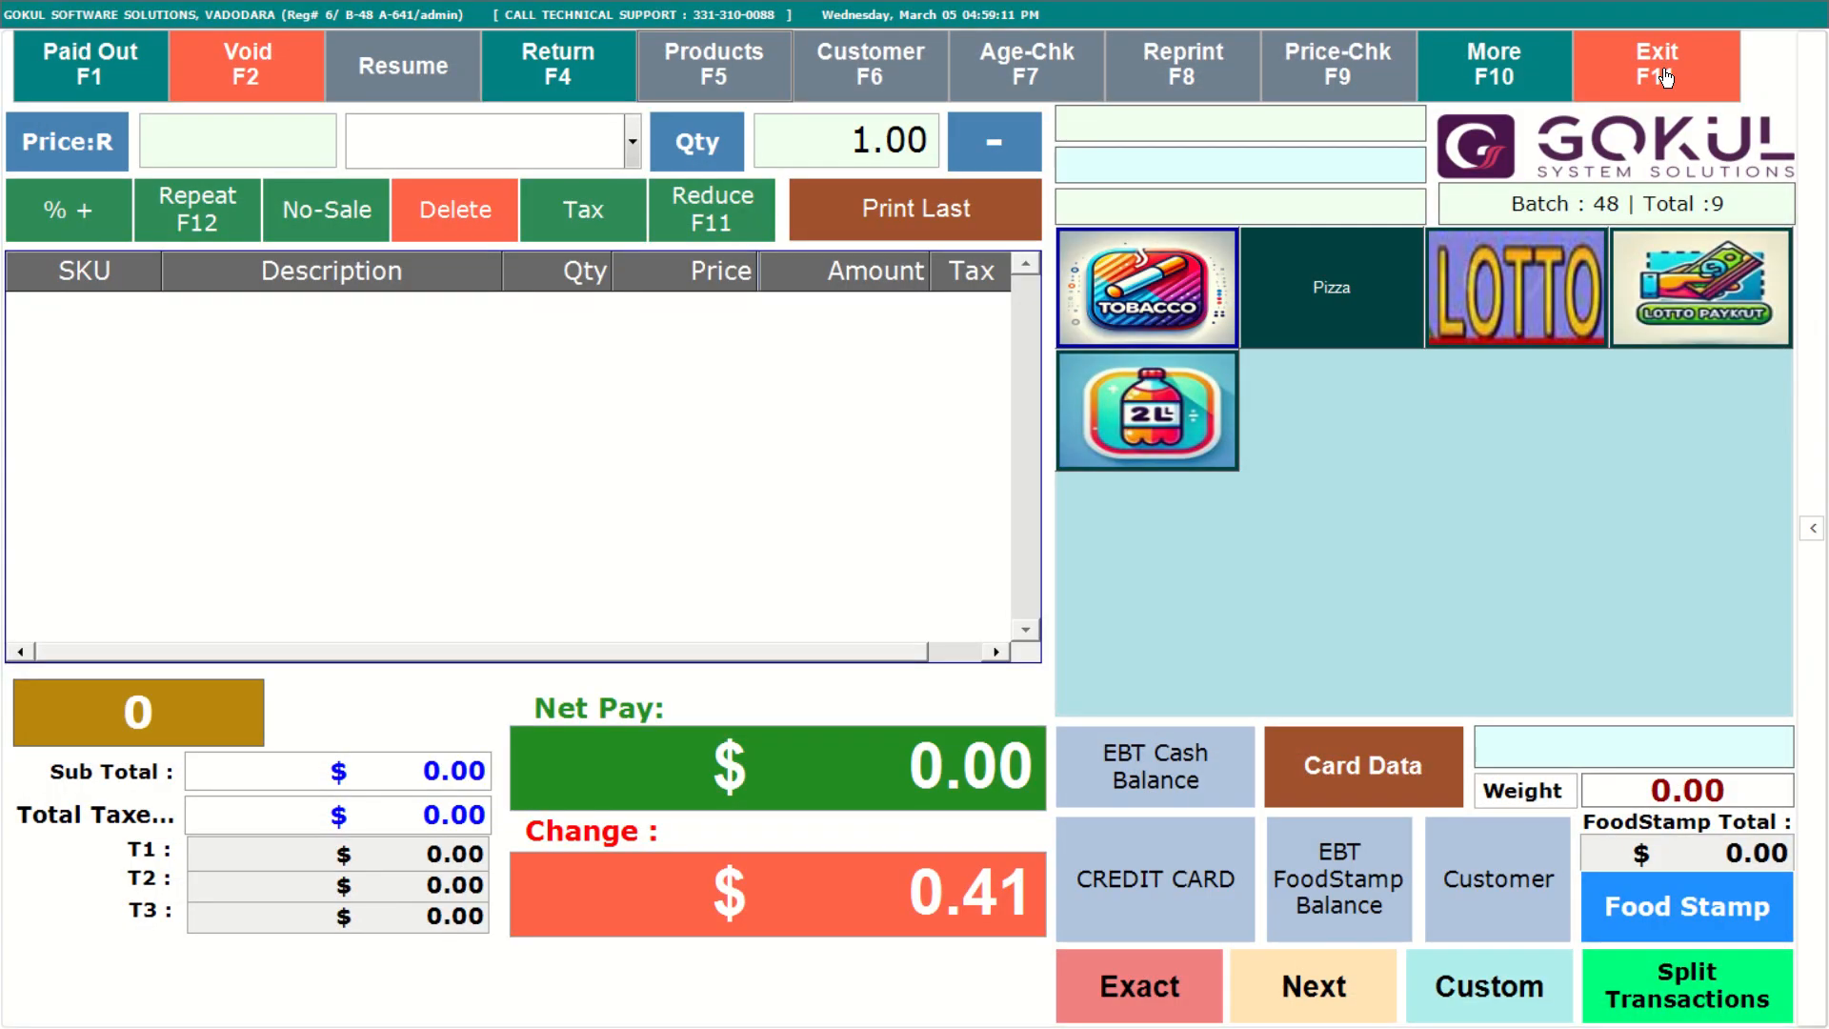
{"action": "left_click", "coordinate": [1501, 55]}
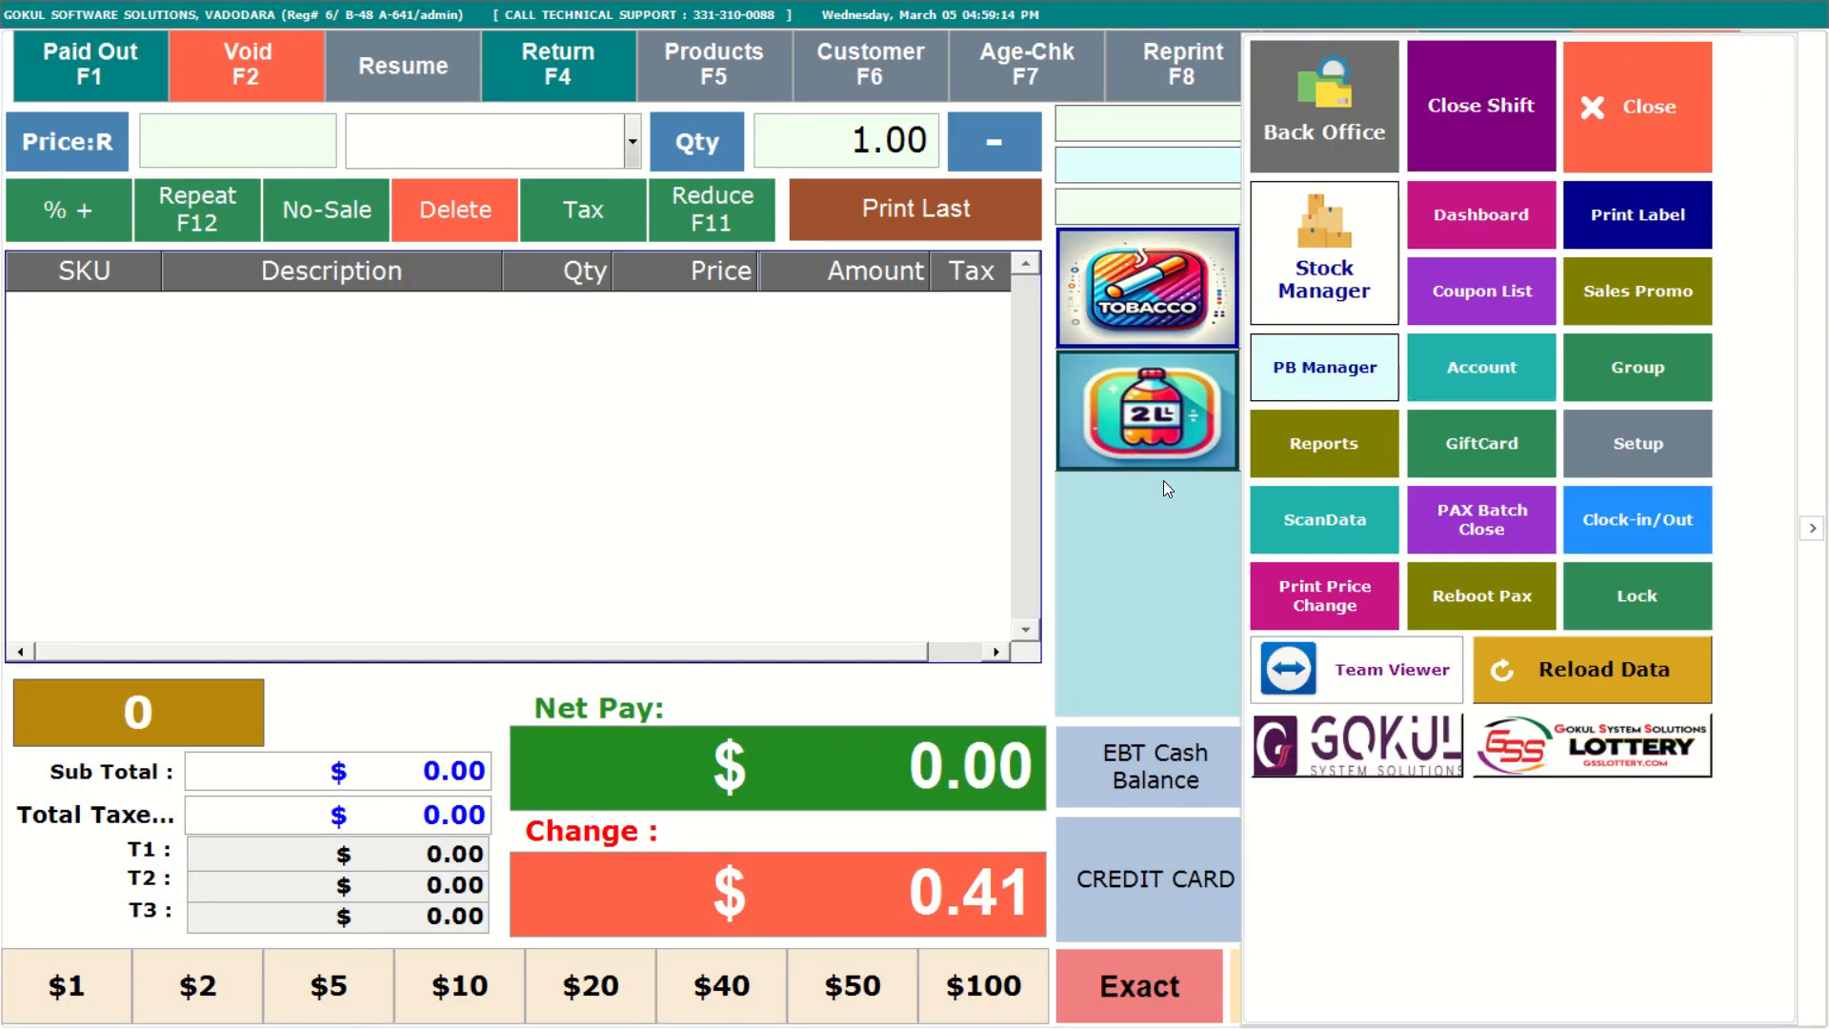
{"action": "left_click", "coordinate": [1645, 76]}
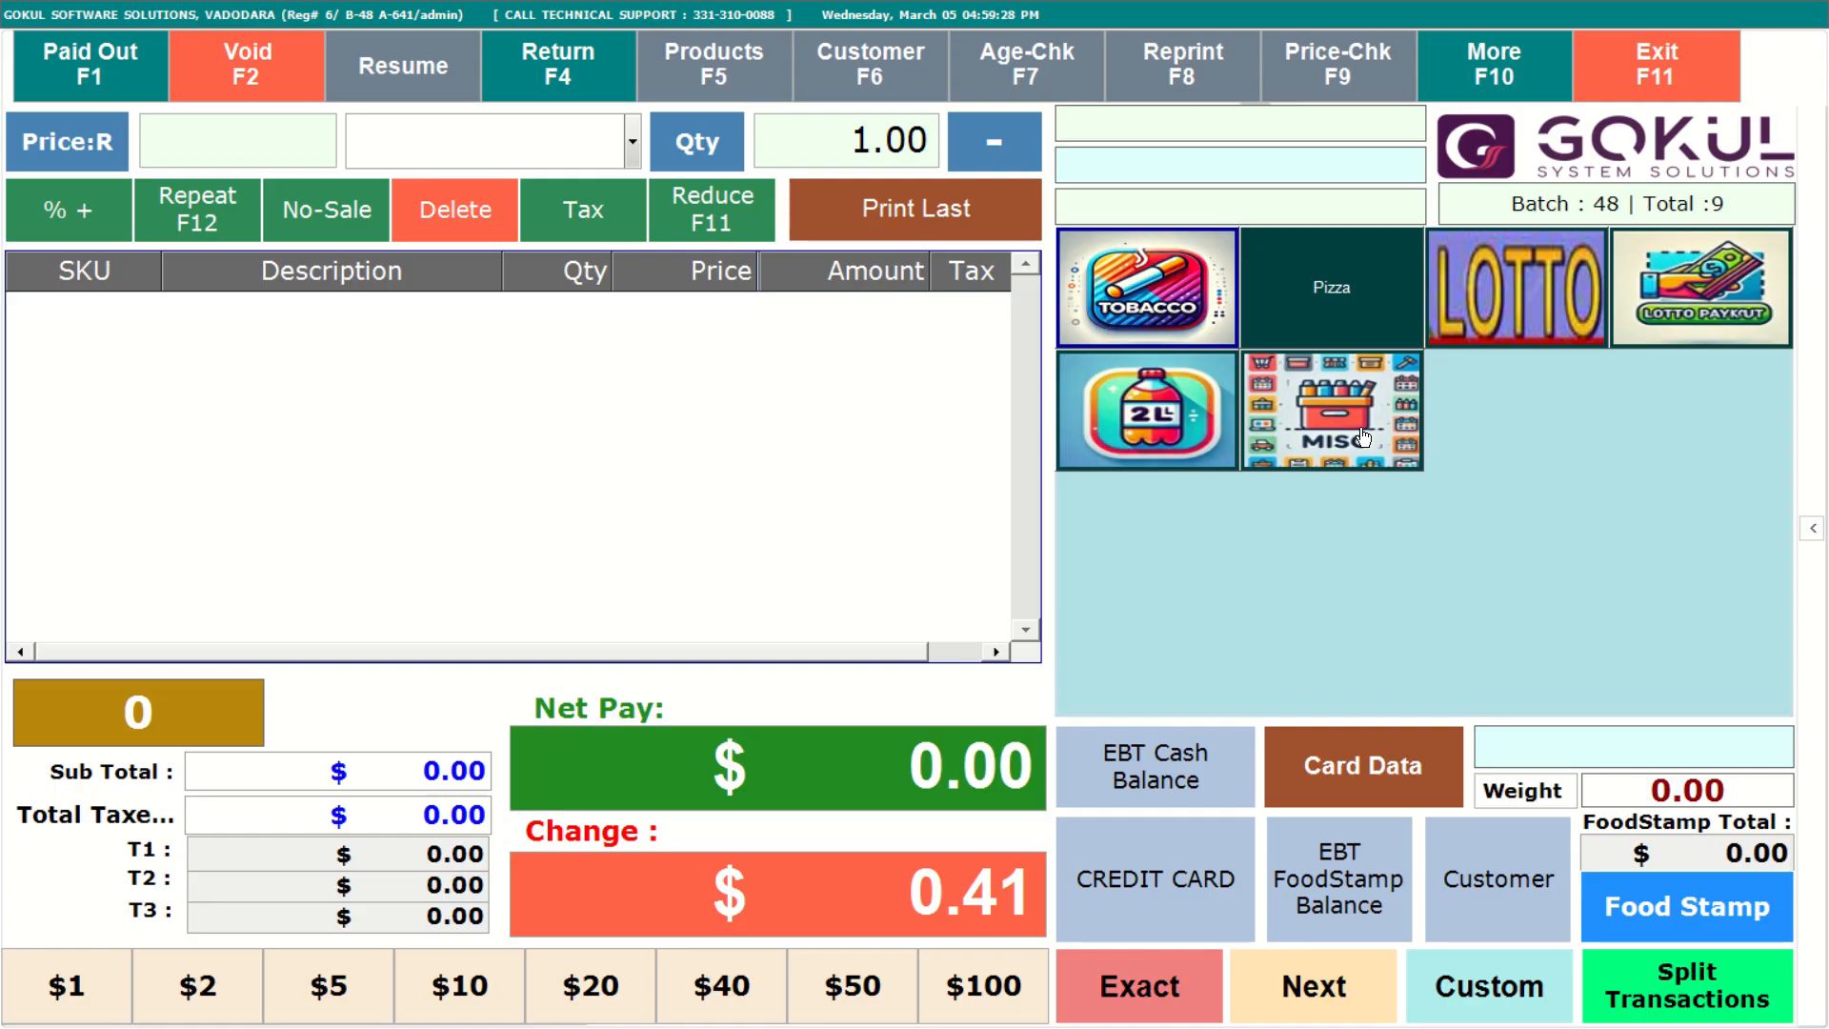
Ring up the Misc shortcut item at 9.55 and complete the sale with $10.00 cash.
{"action": "left_click", "coordinate": [1364, 436]}
{"action": "left_click", "coordinate": [971, 317]}
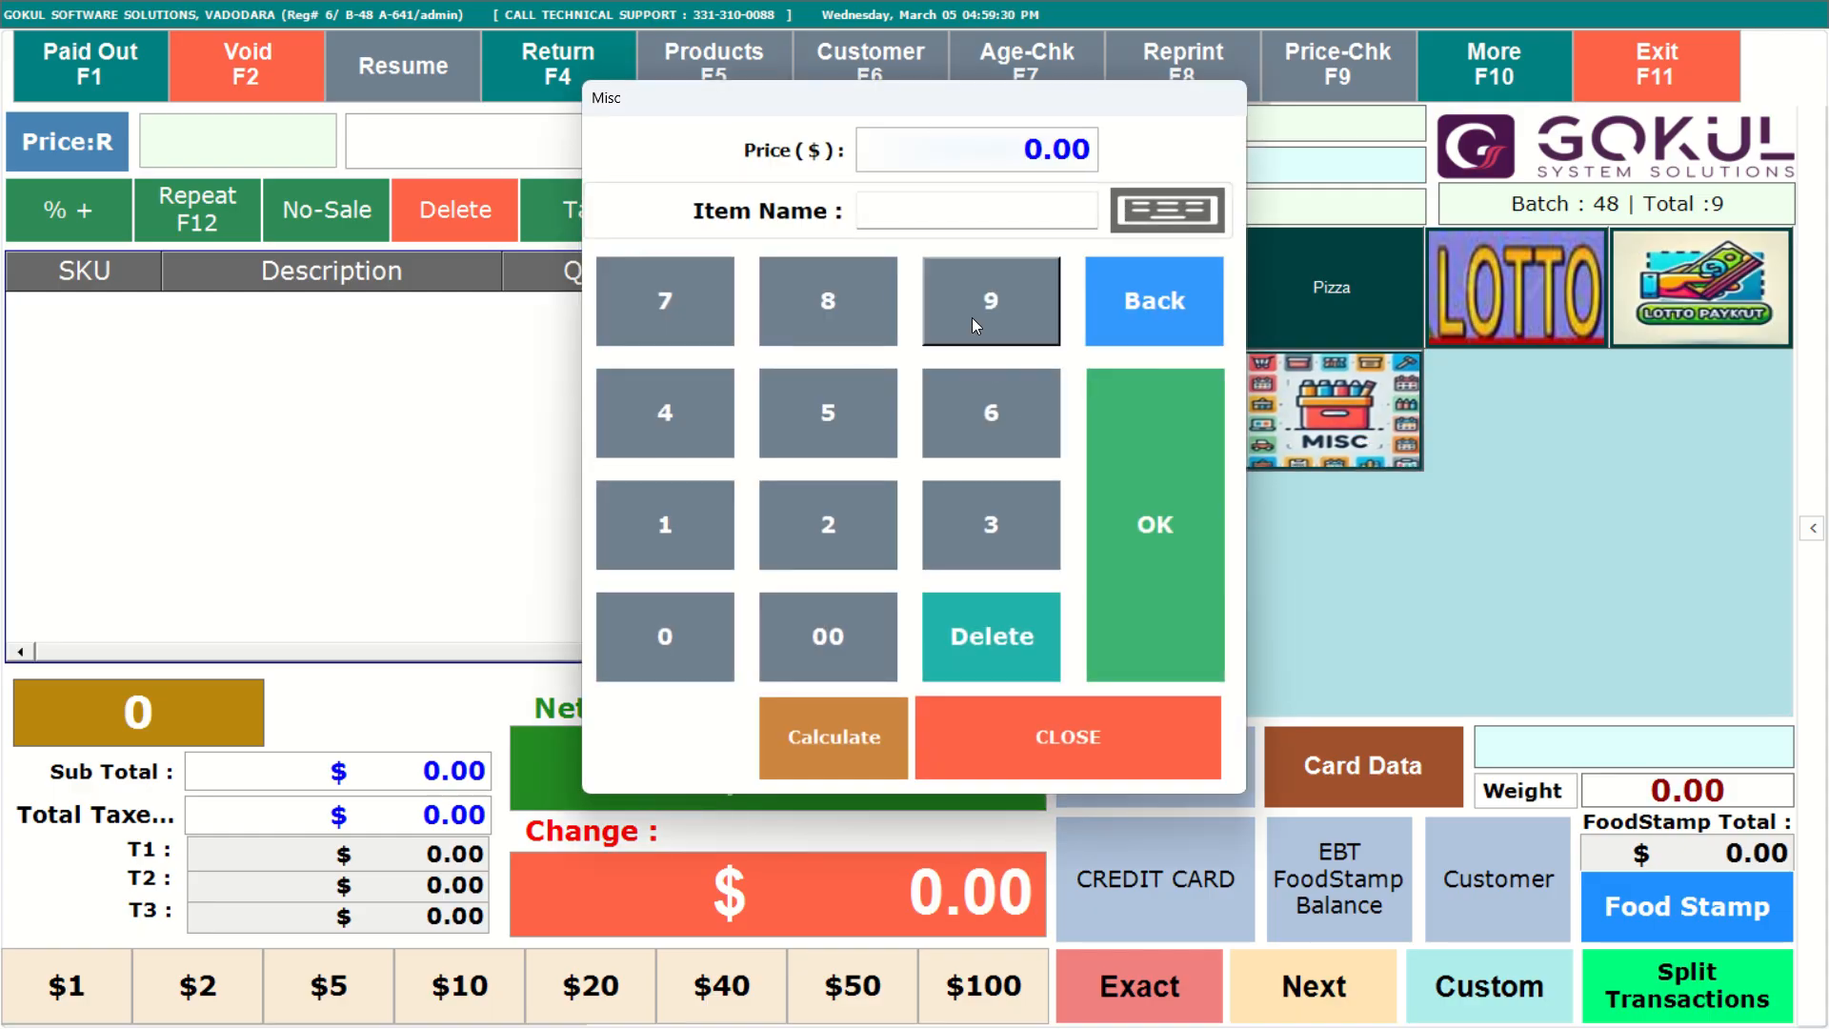
{"action": "left_click", "coordinate": [888, 390]}
{"action": "left_click", "coordinate": [888, 391]}
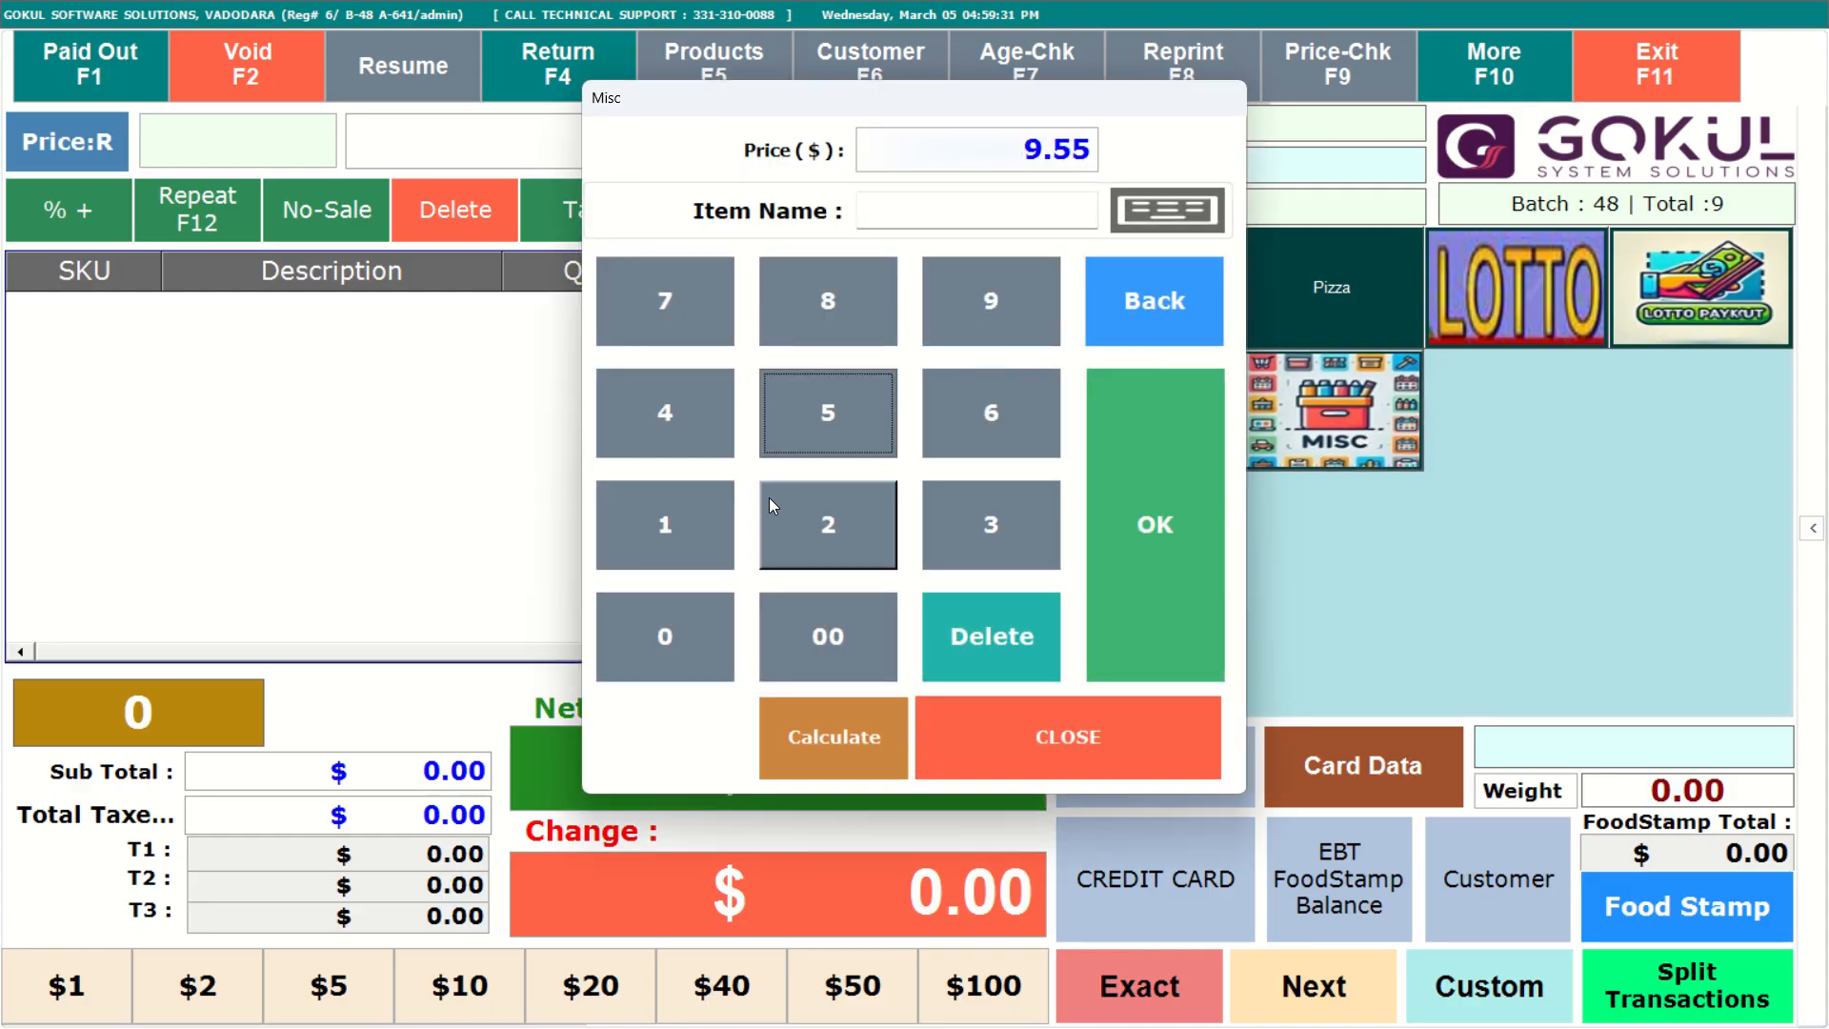
{"action": "left_click", "coordinate": [1181, 515]}
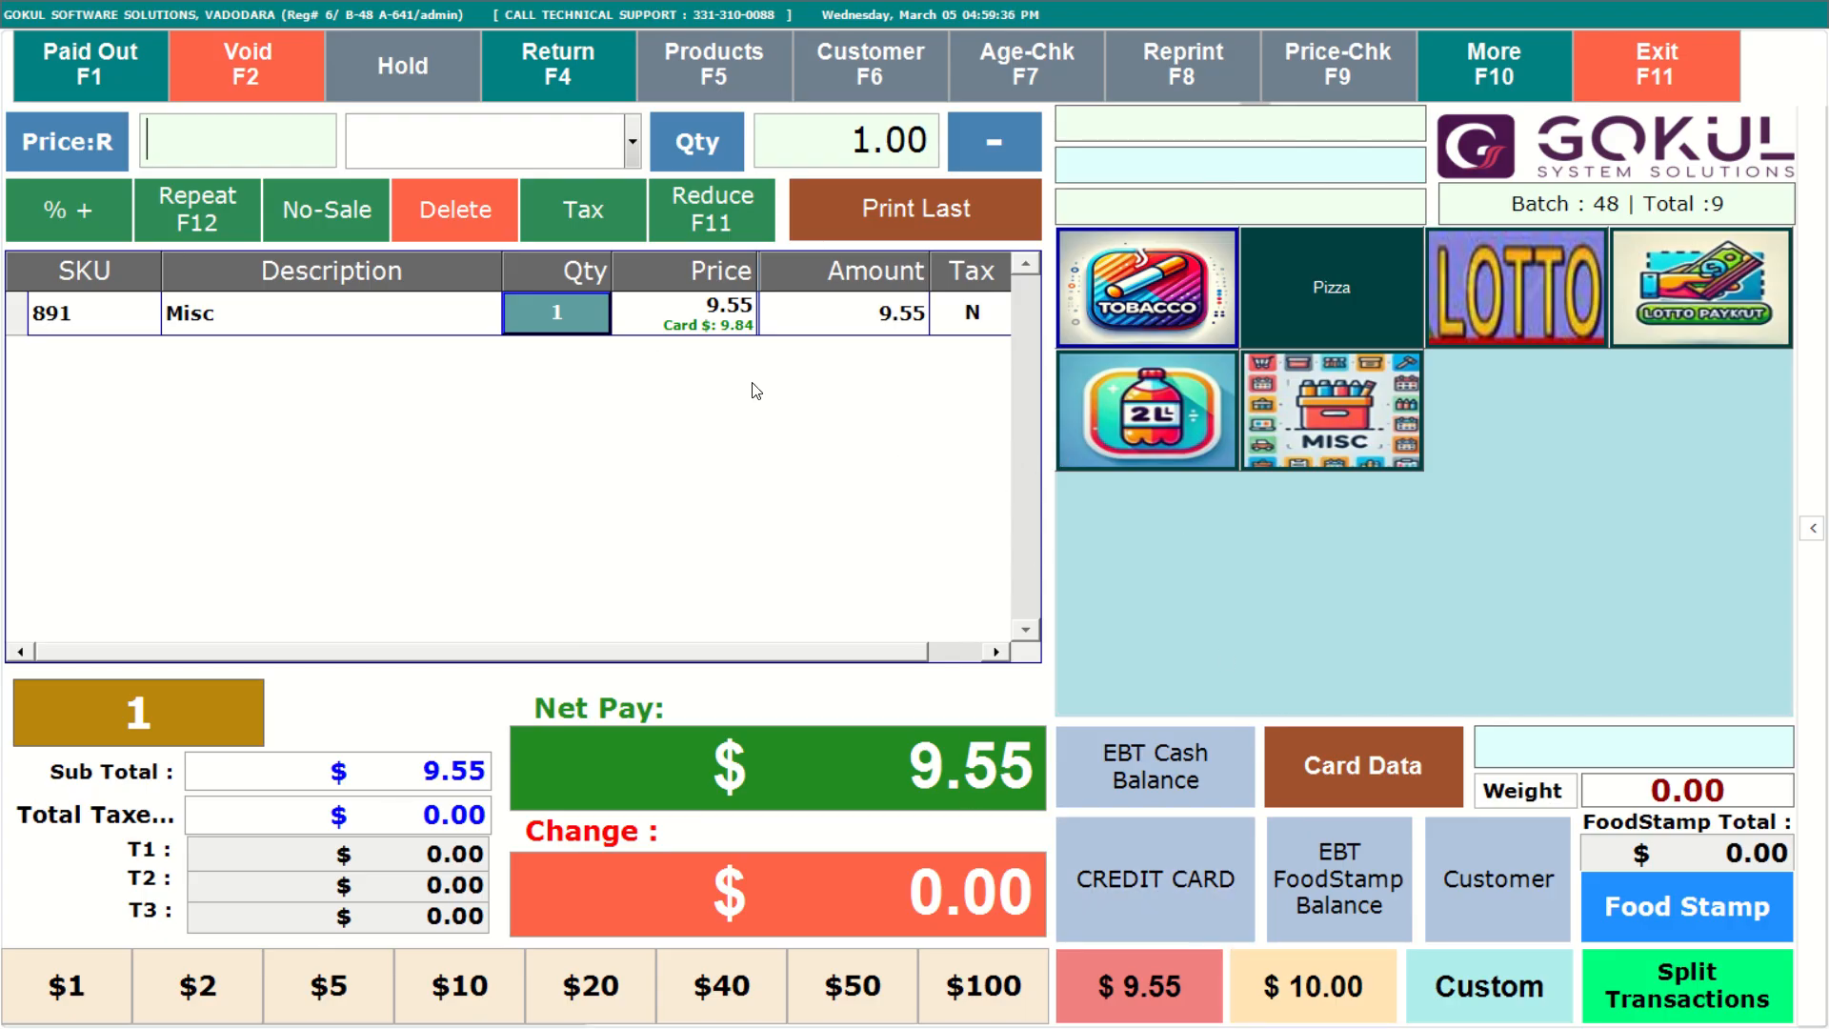
{"action": "left_click", "coordinate": [1298, 1005]}
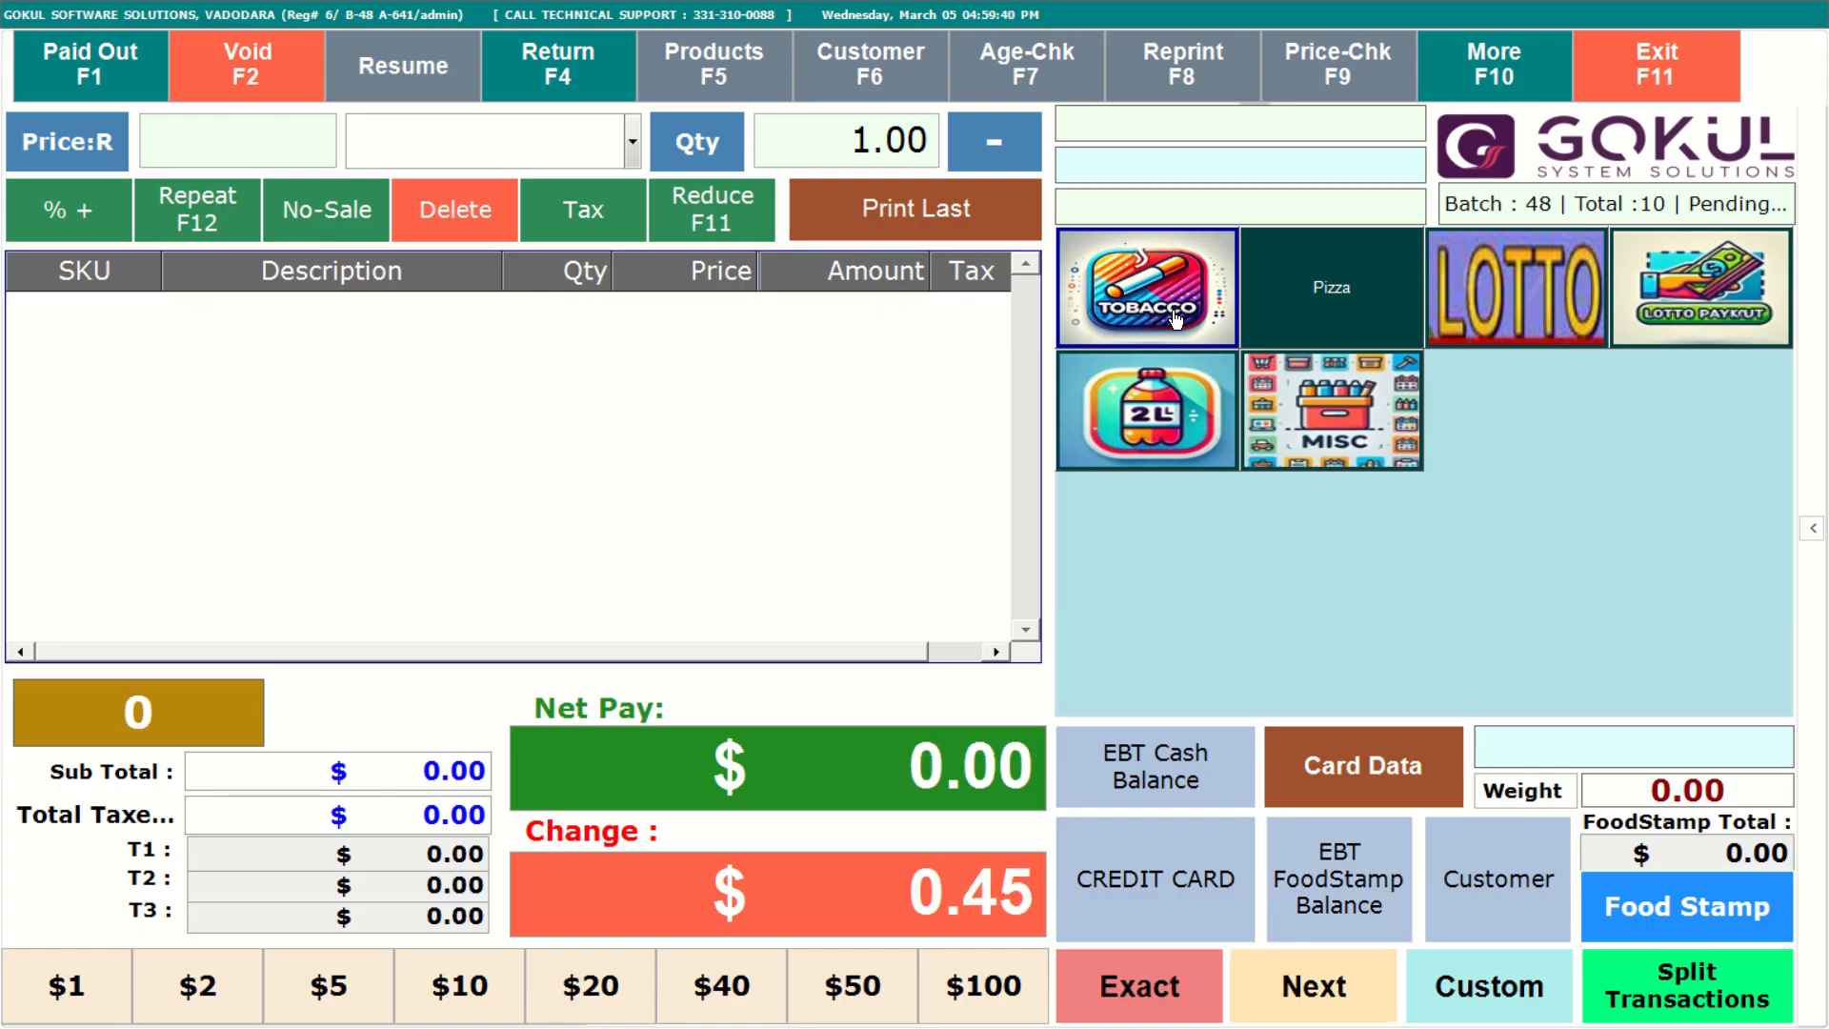
Open the Tobacco group's item buttons and close the window again.
{"action": "left_click", "coordinate": [1176, 318]}
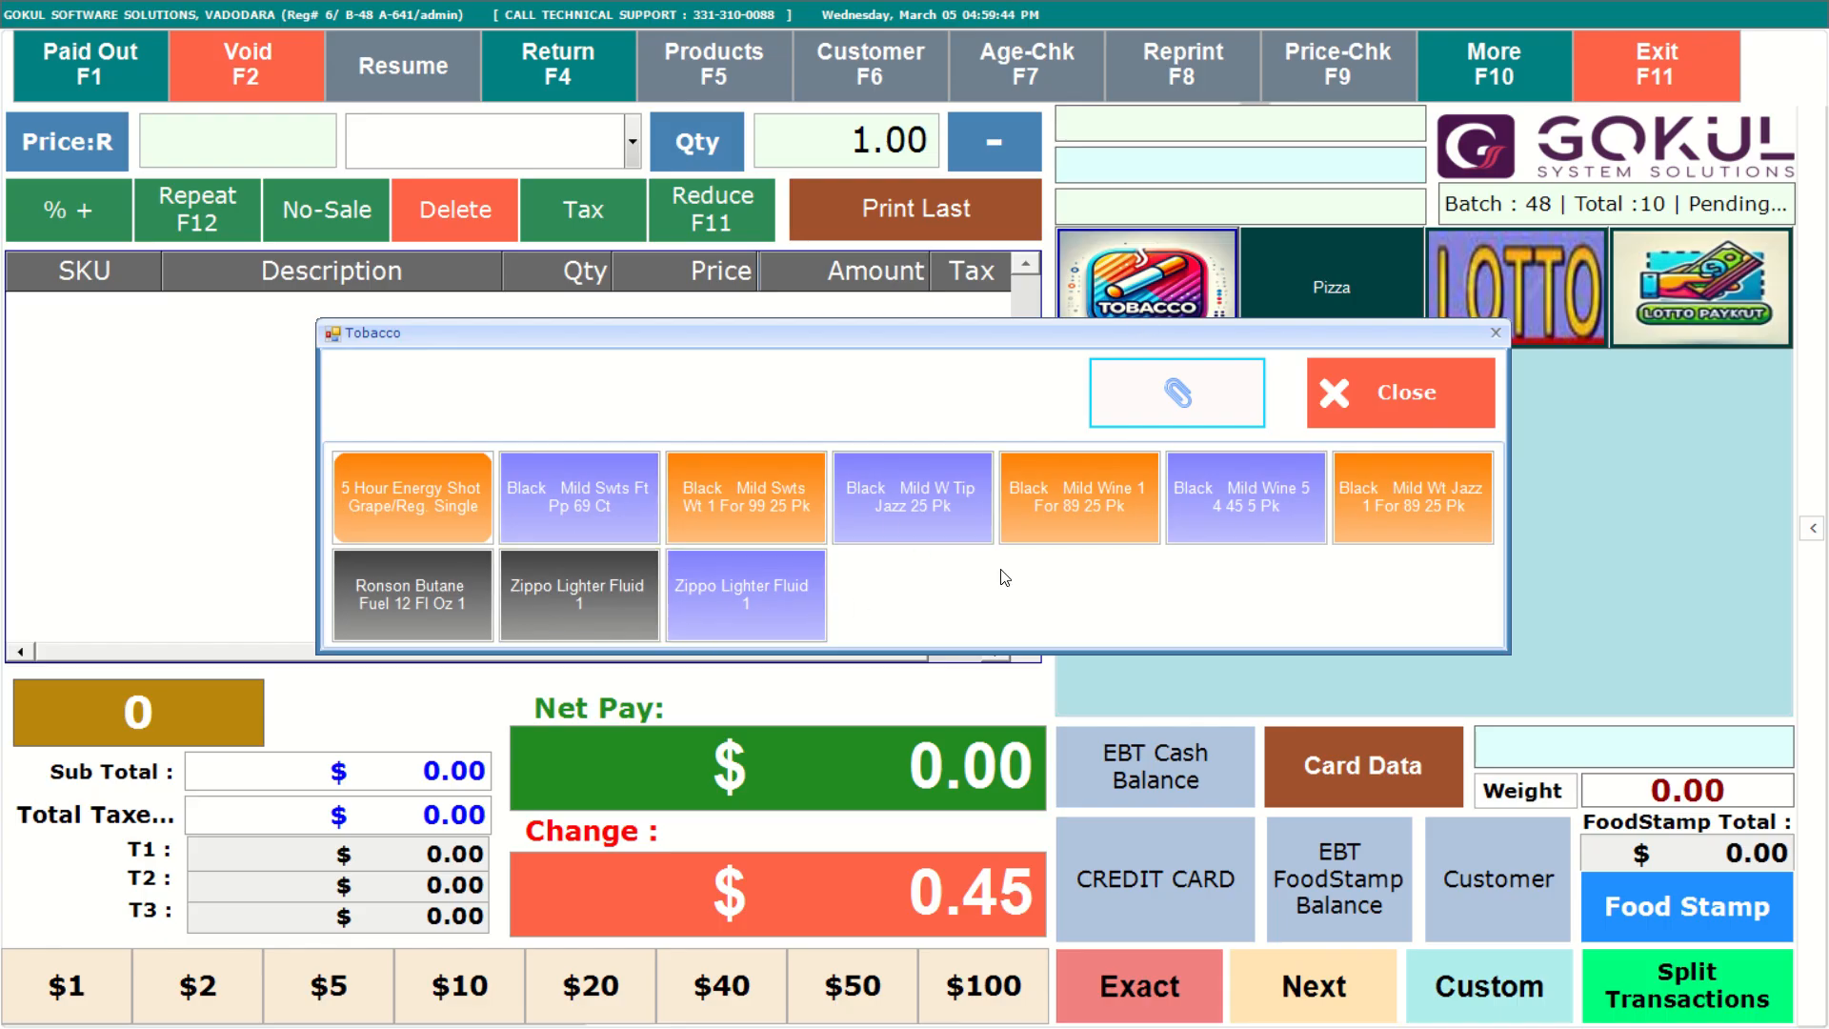
{"action": "left_click", "coordinate": [1405, 405]}
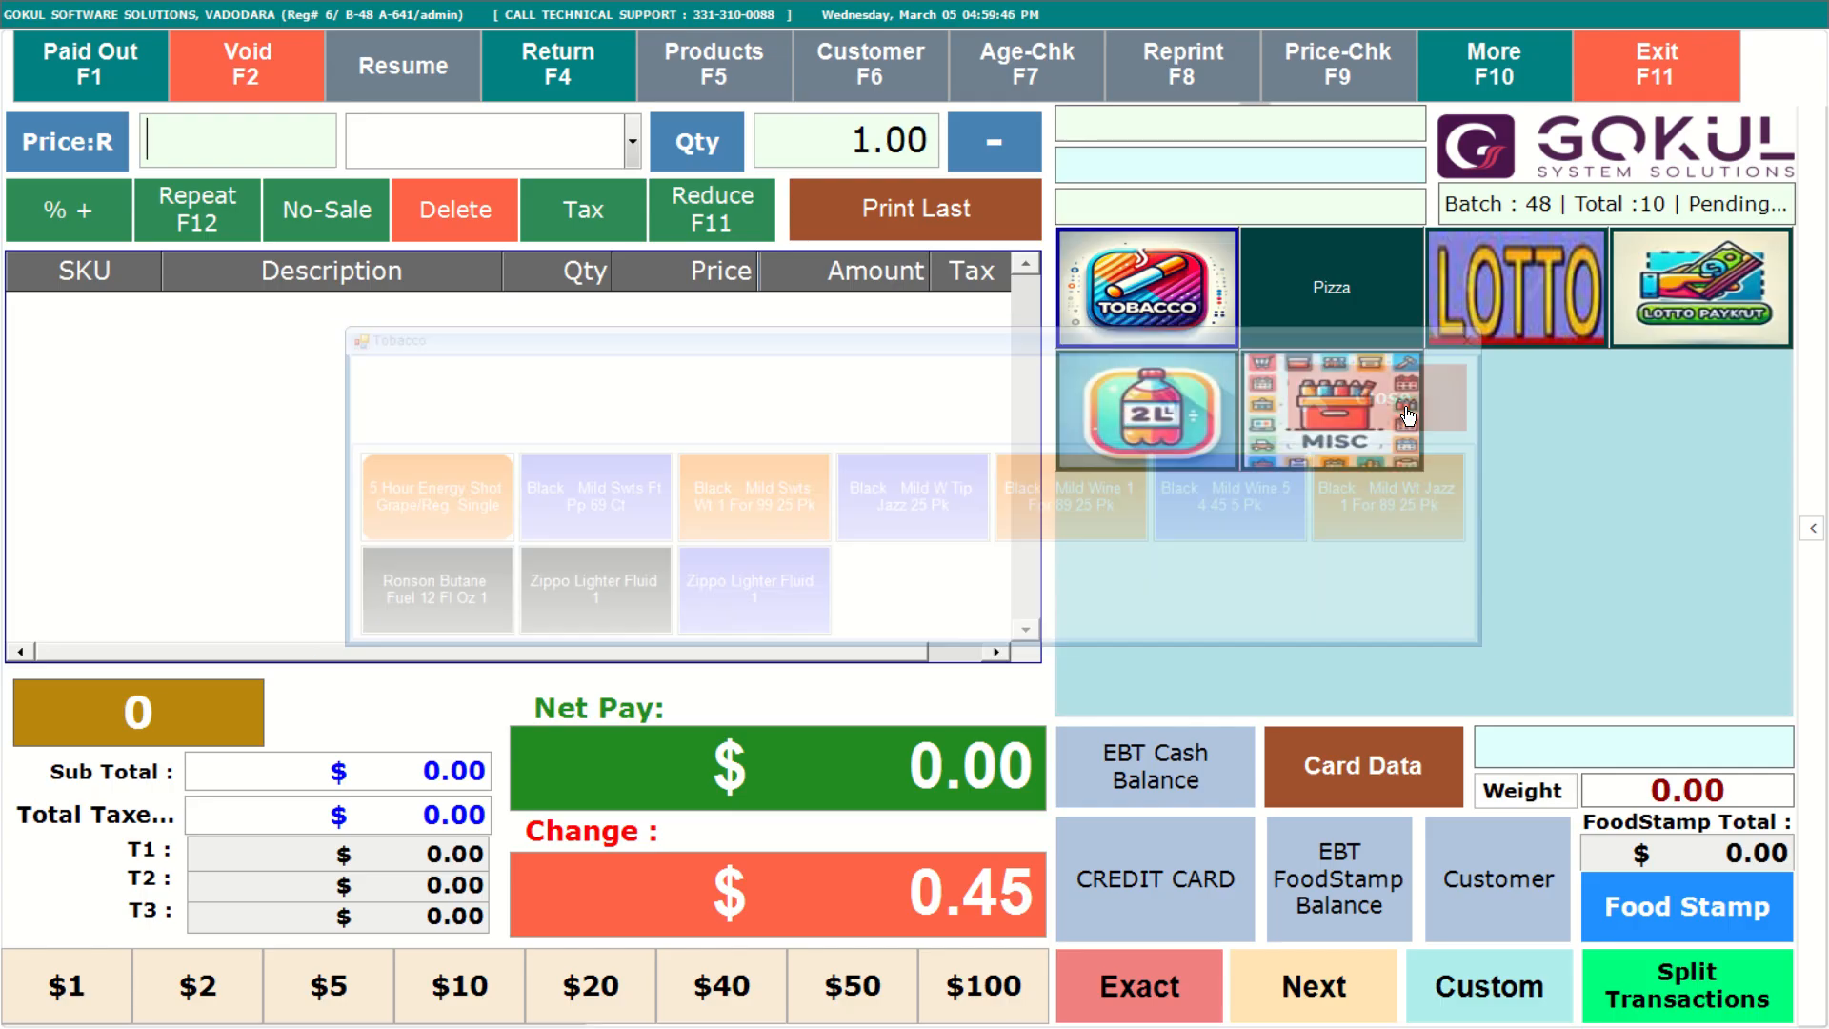
Open the product groups manager, select the BEER group and start creating a shortcut button for it.
{"action": "left_click", "coordinate": [1537, 67]}
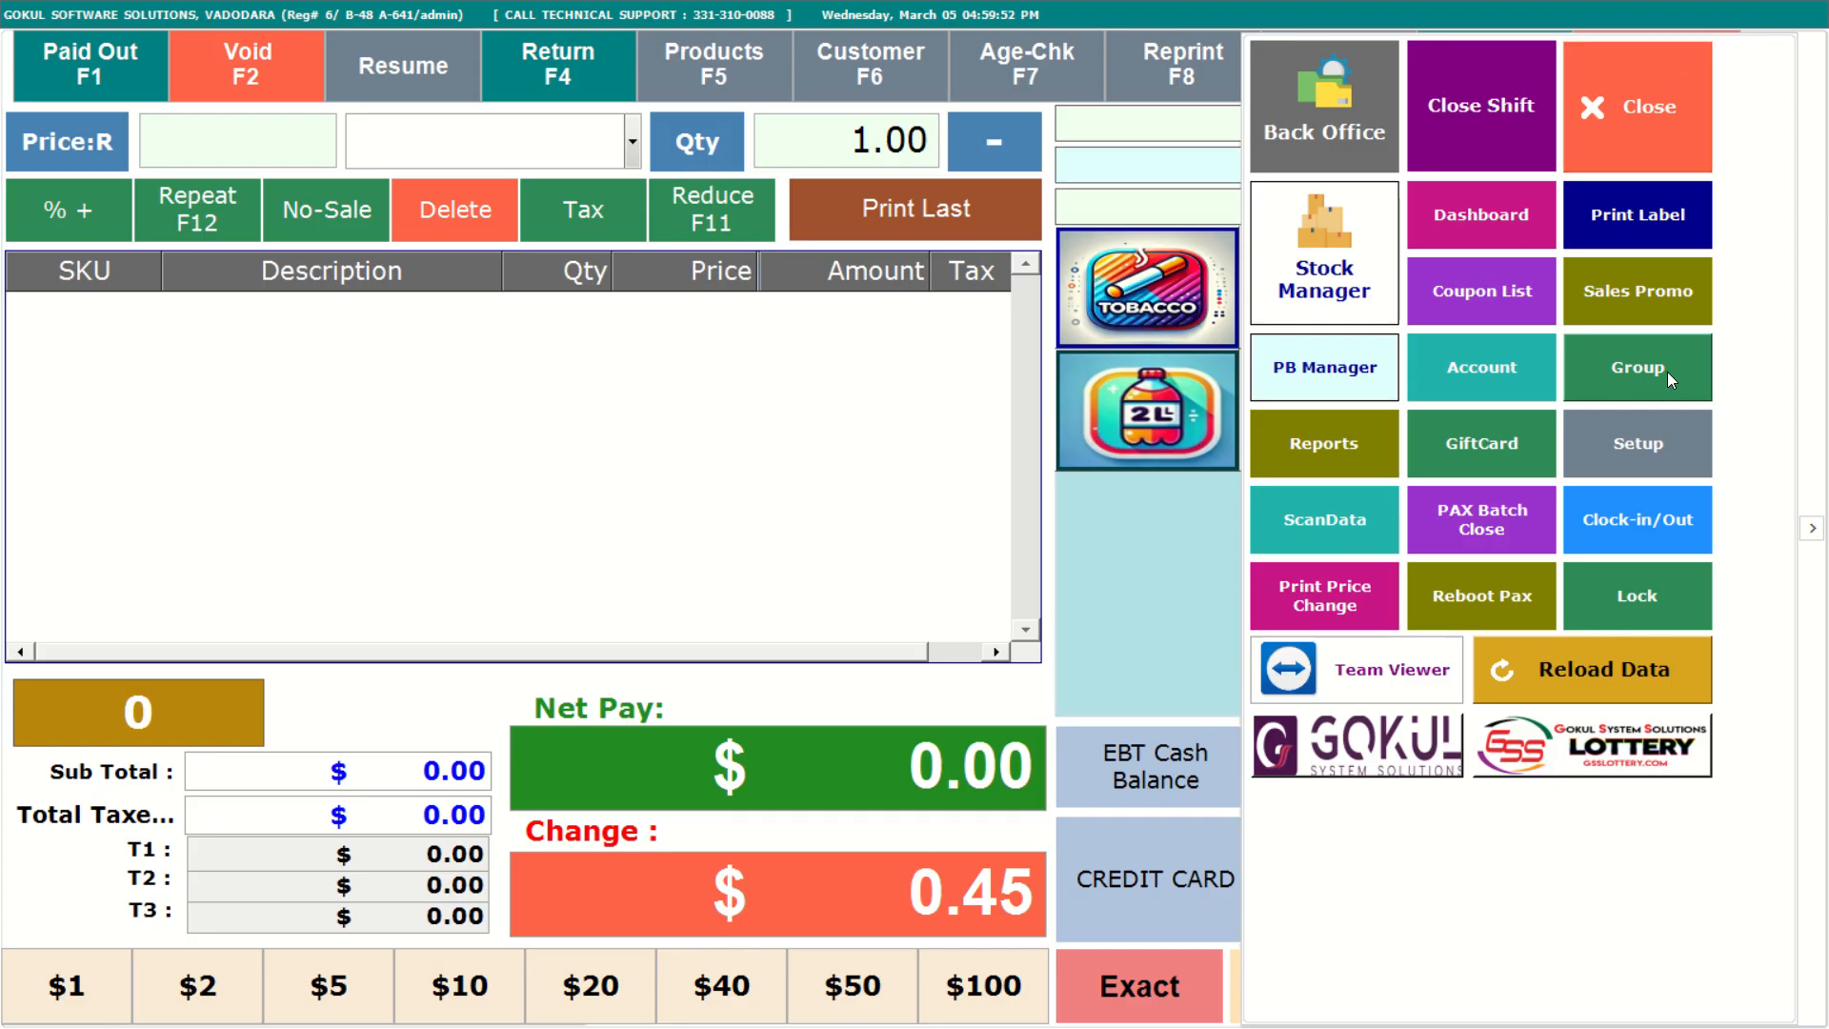
{"action": "left_click", "coordinate": [1666, 369]}
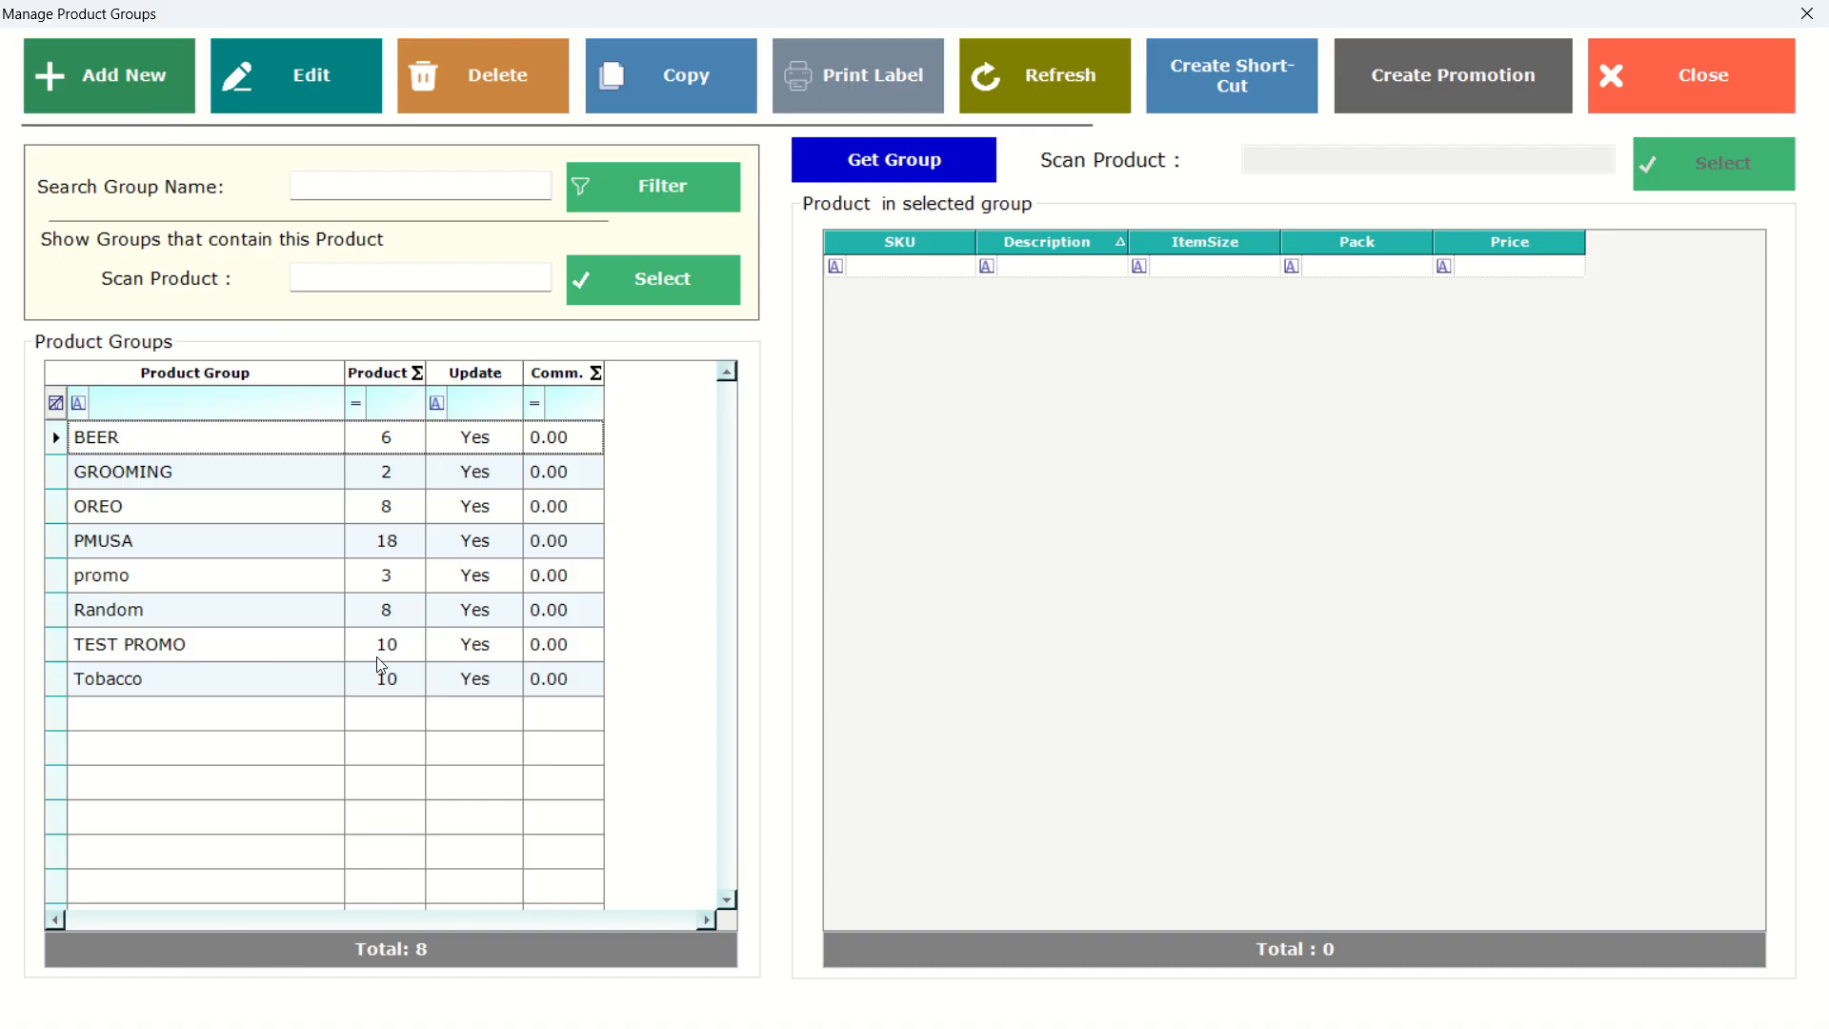
{"action": "left_click", "coordinate": [270, 446]}
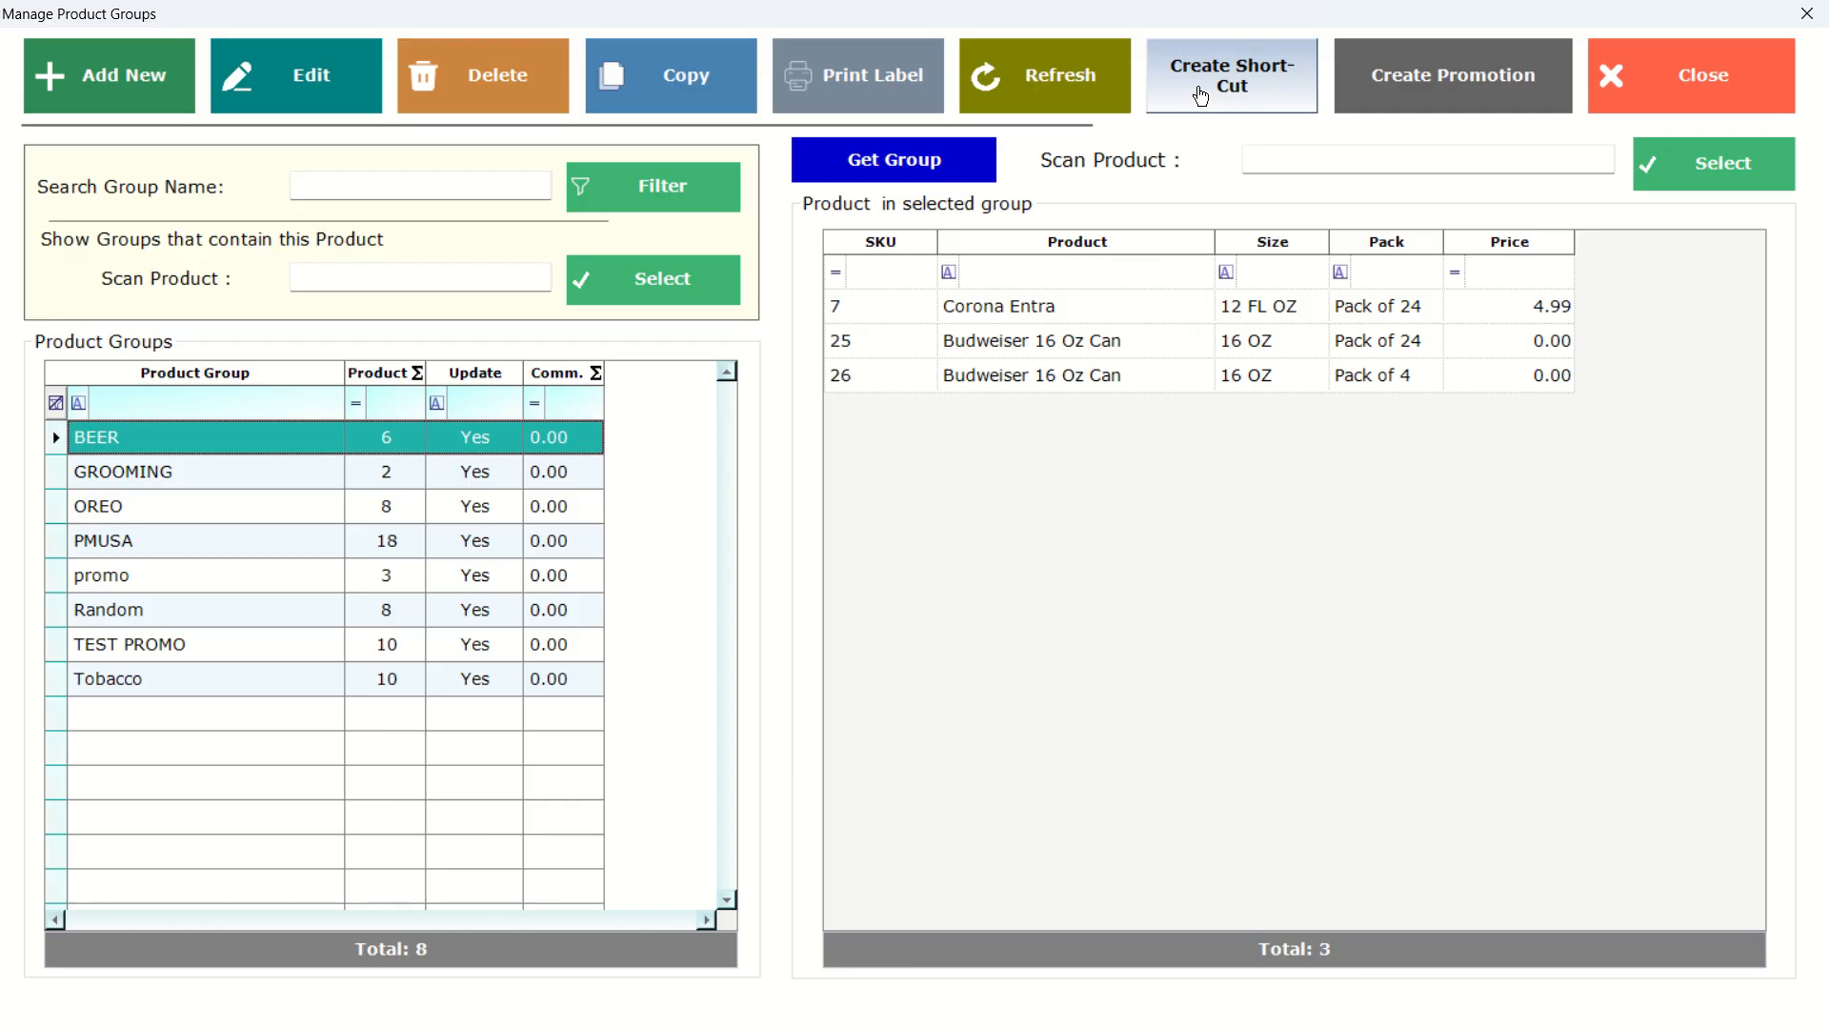
{"action": "left_click", "coordinate": [1200, 96]}
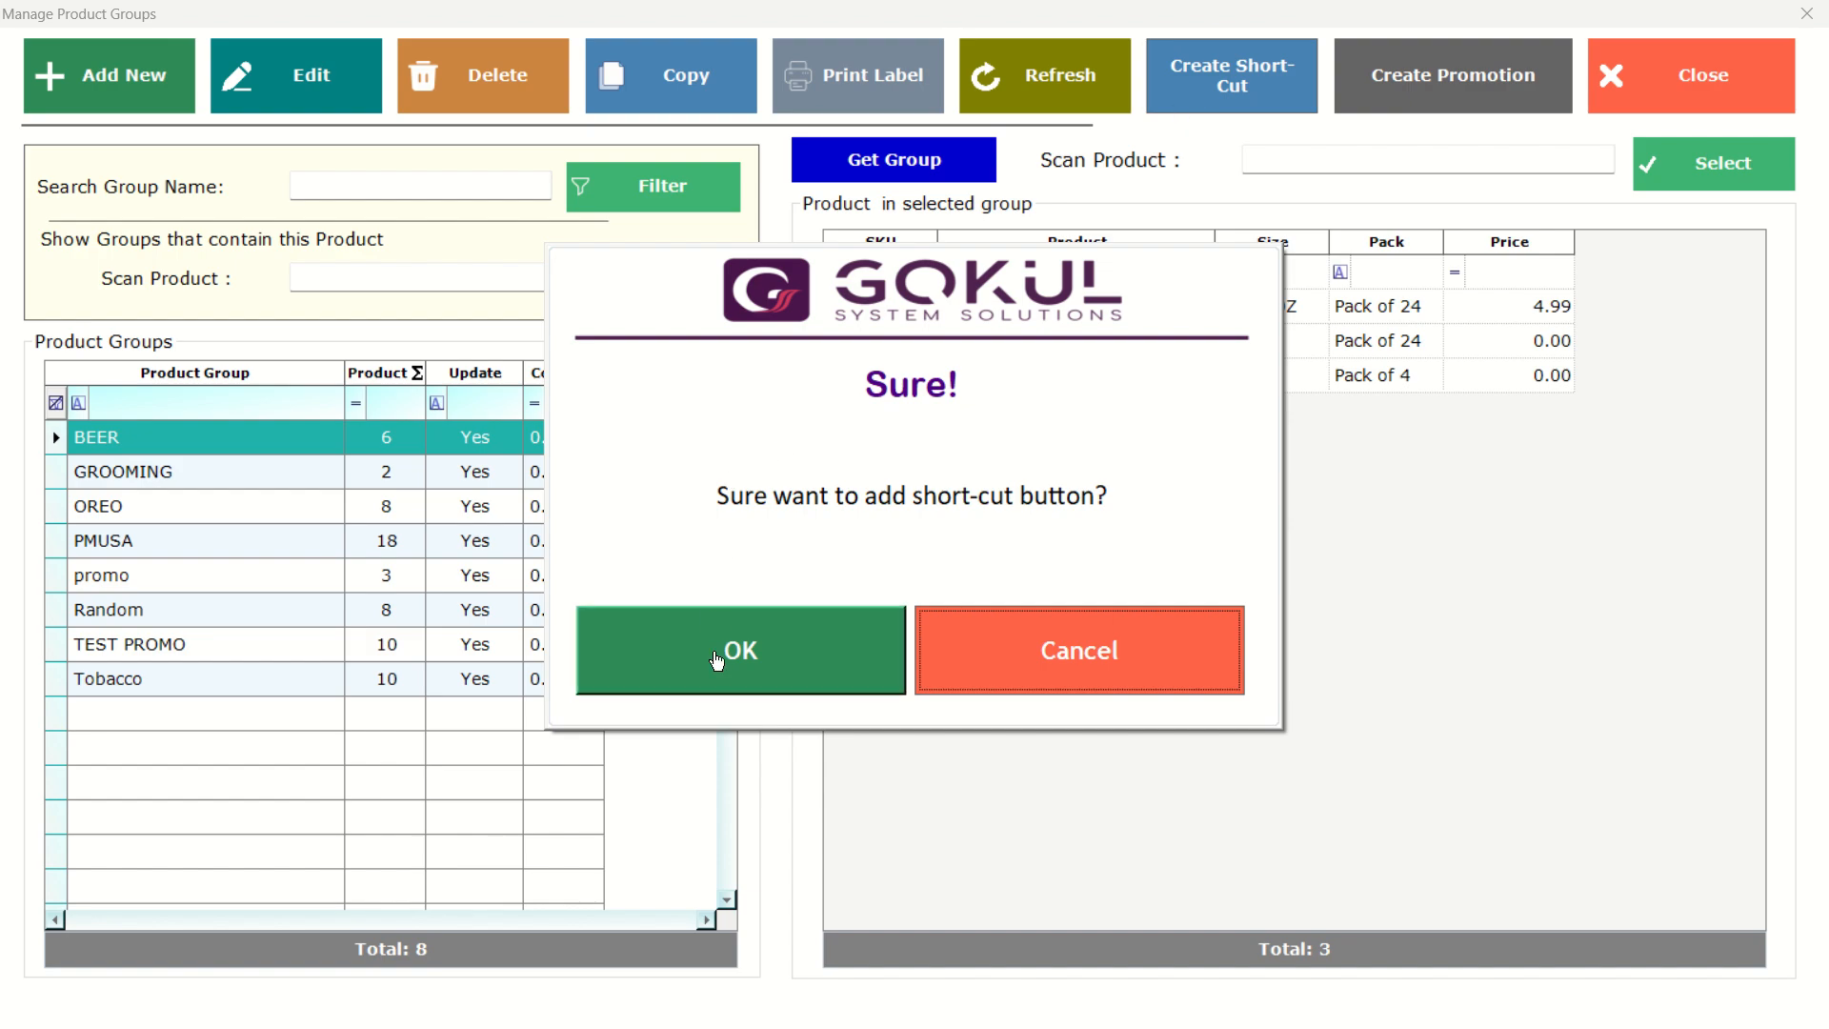
{"action": "left_click", "coordinate": [717, 657]}
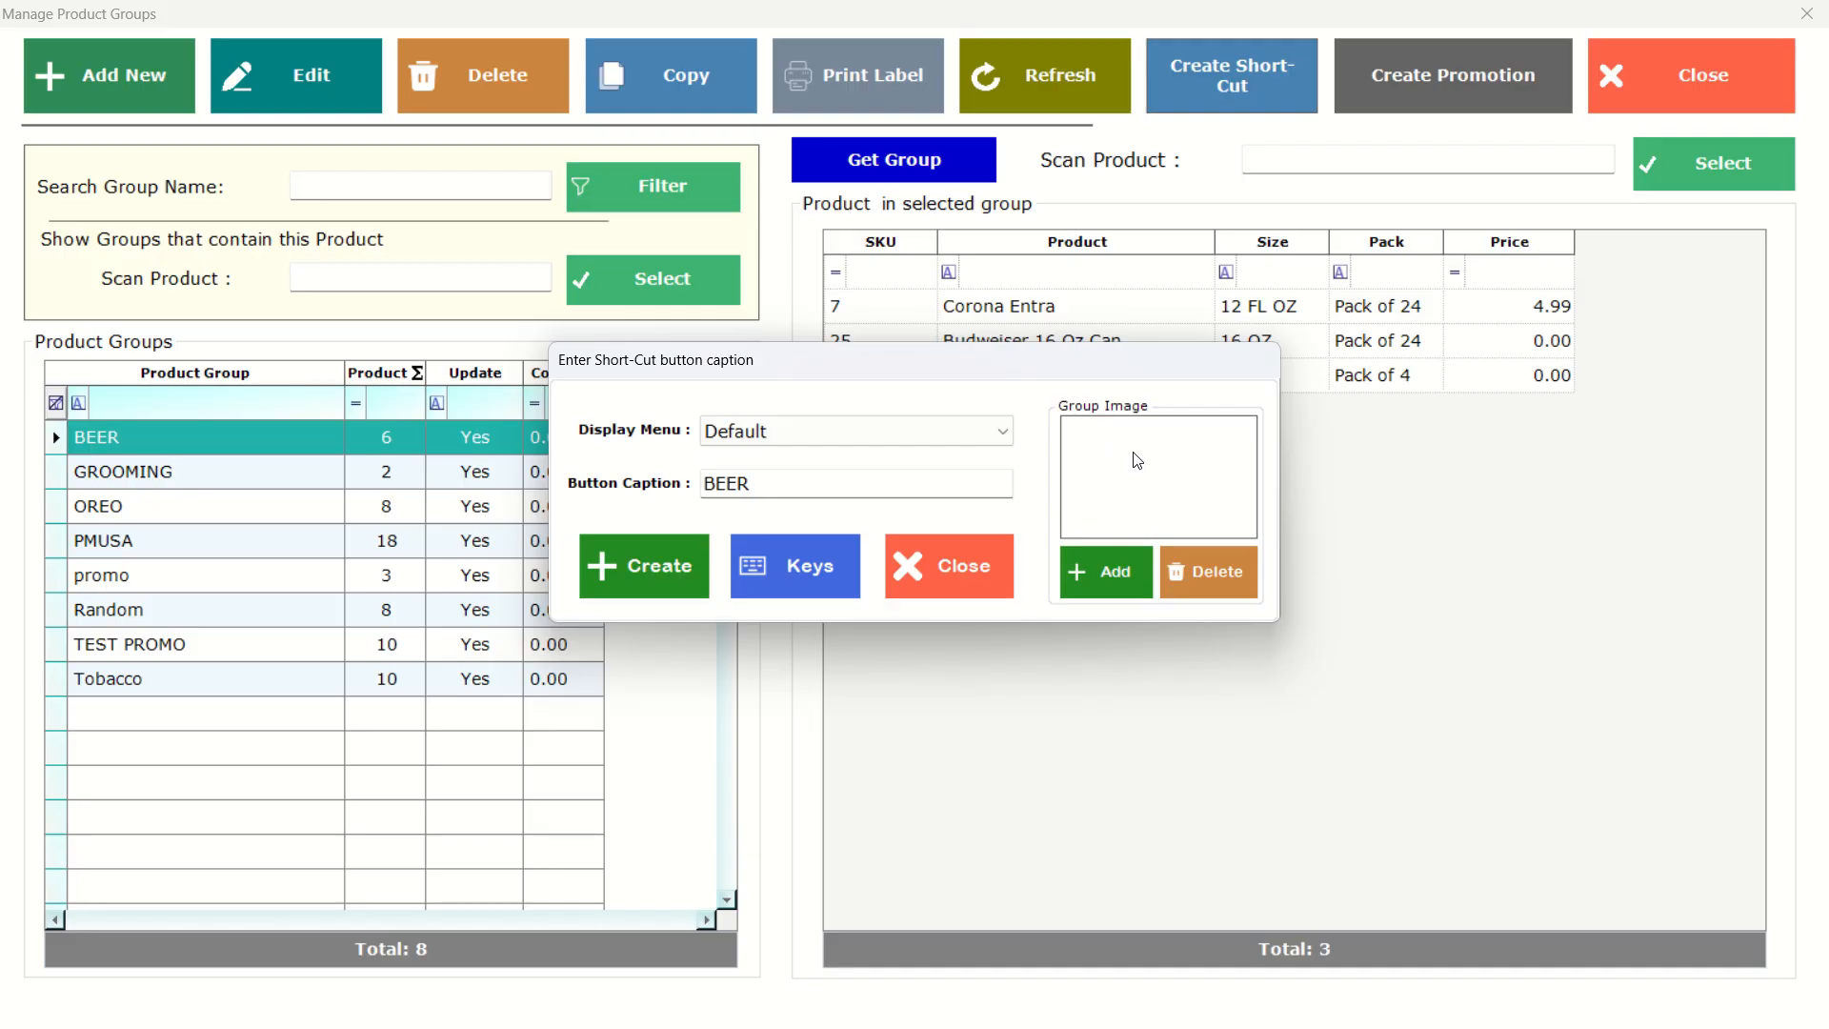
Set the display menu to Product Group and create the BEER group shortcut button with caption BEER.
{"action": "left_click", "coordinate": [1000, 431]}
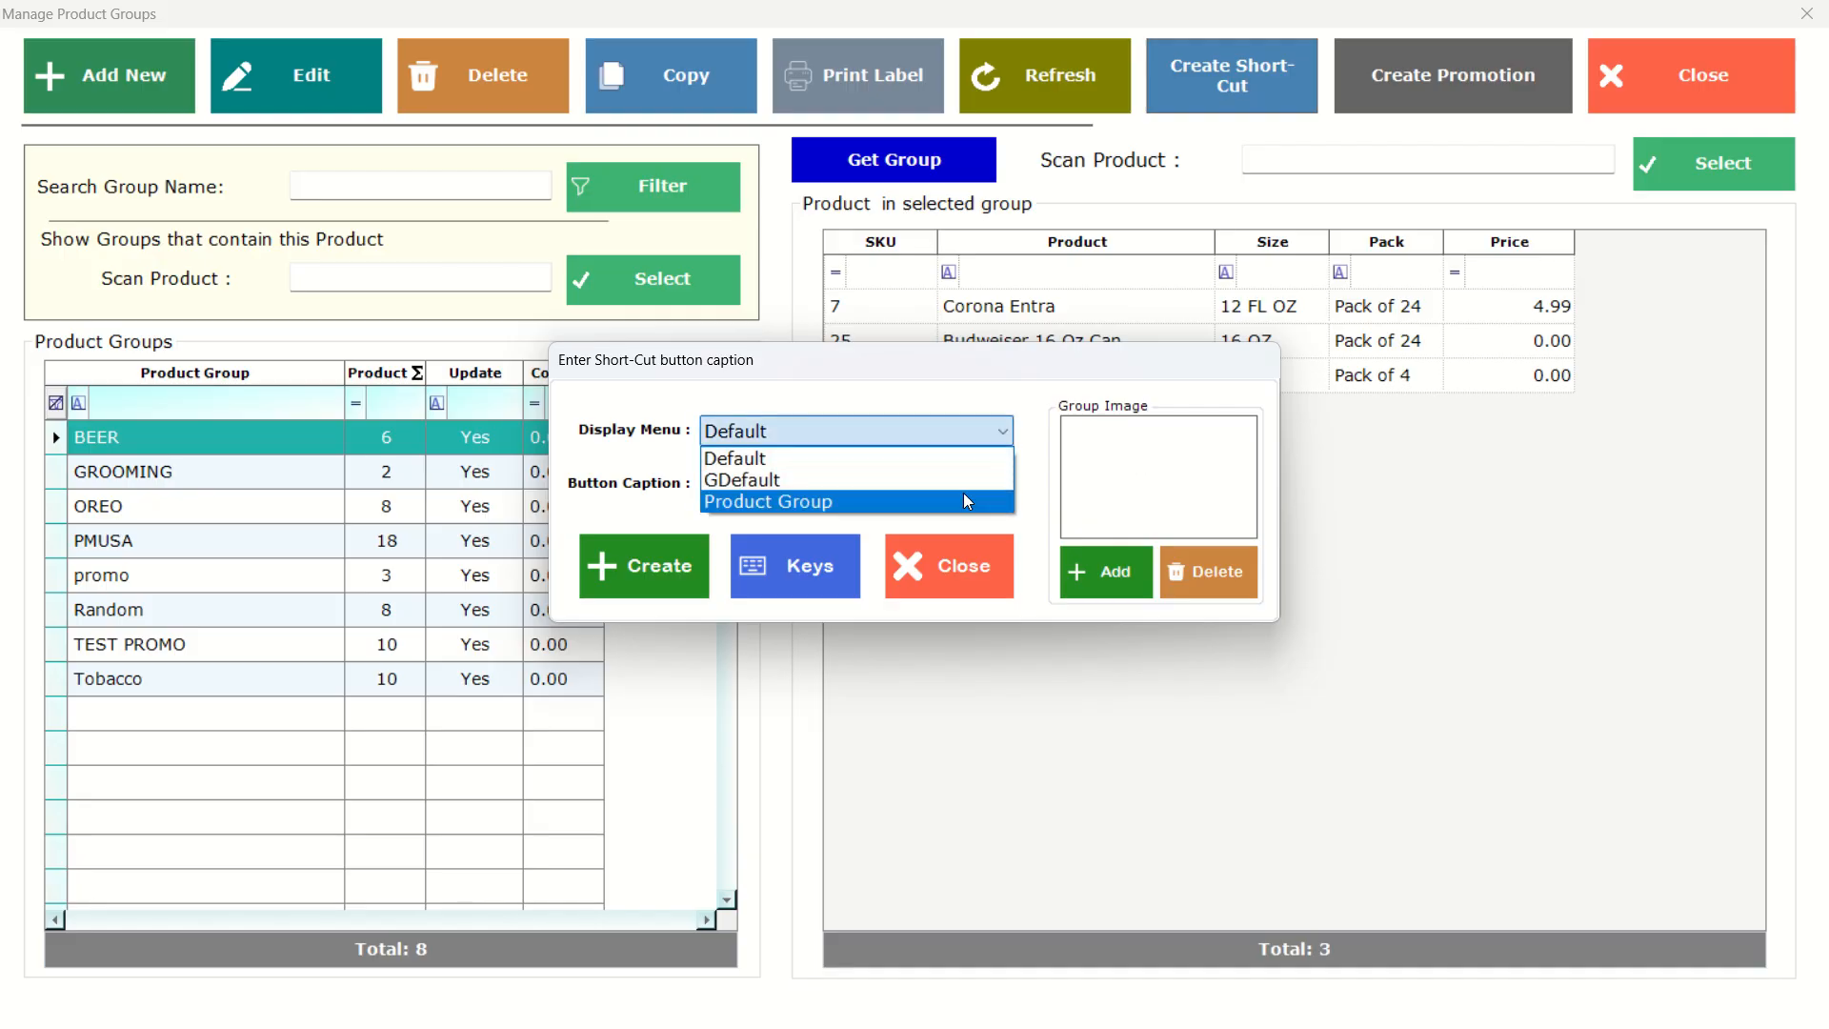
{"action": "left_click", "coordinate": [965, 493]}
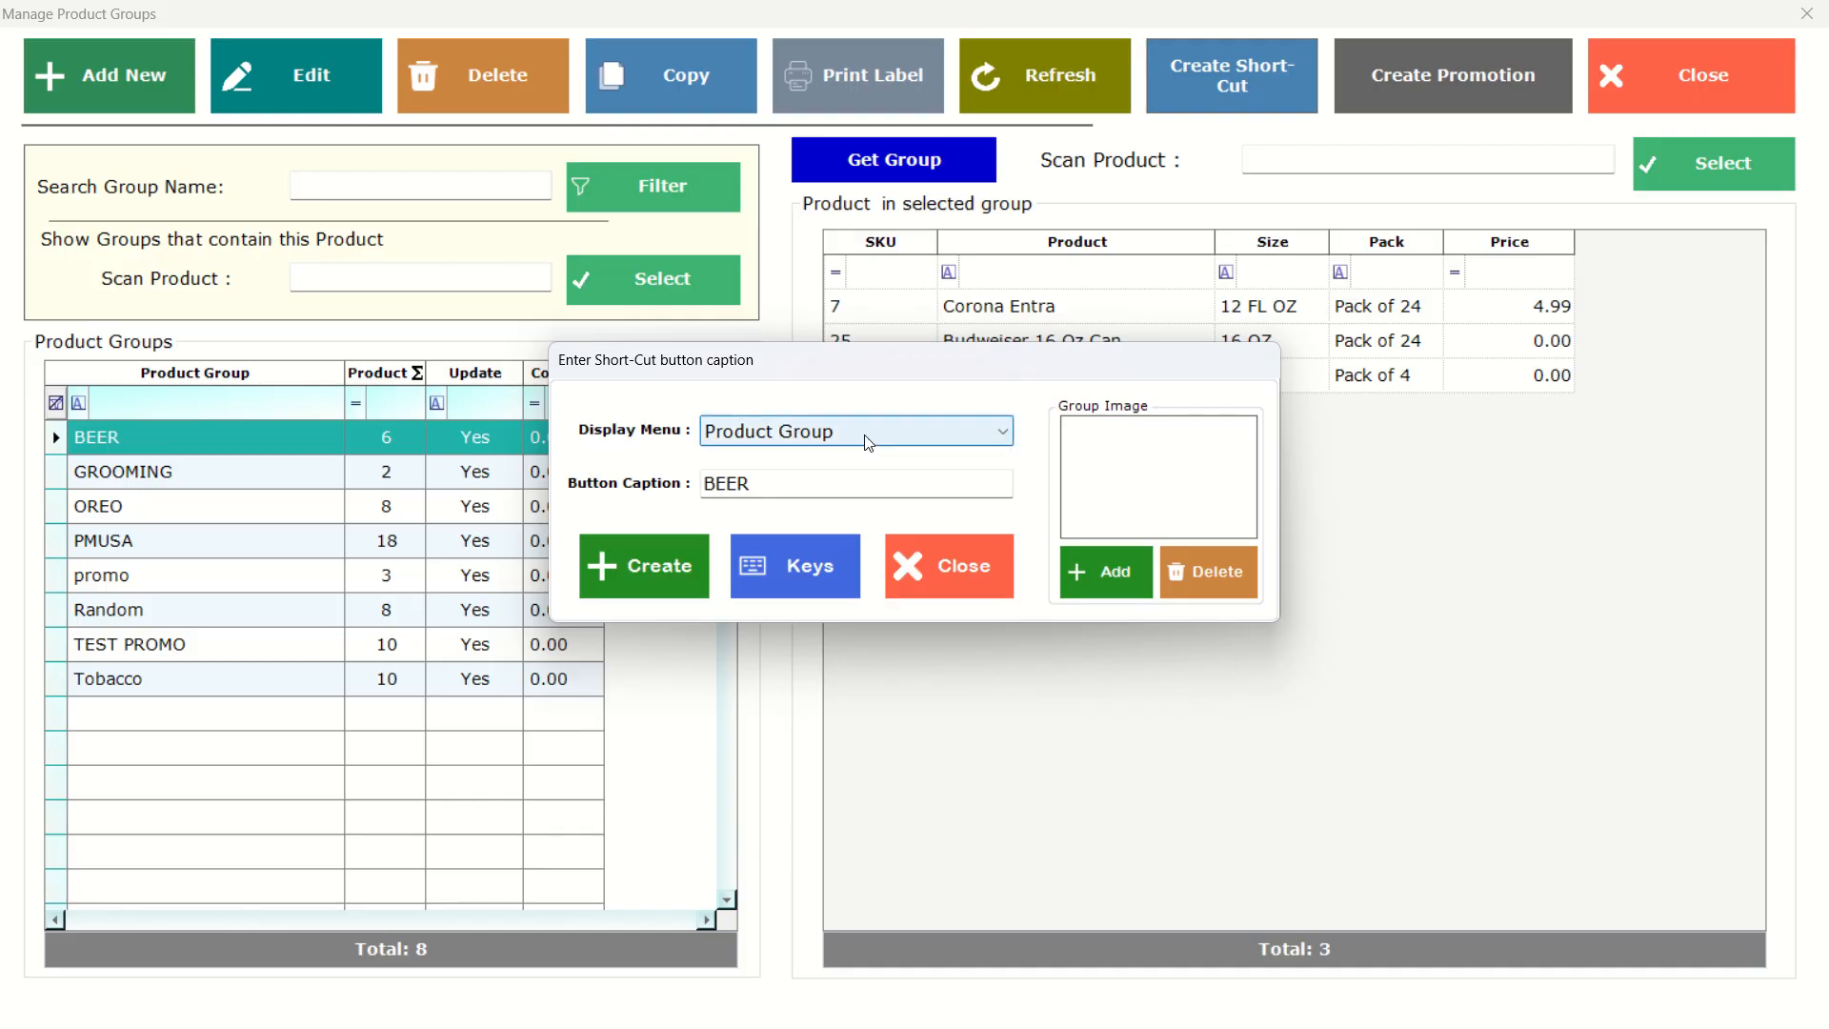
{"action": "left_click", "coordinate": [995, 443]}
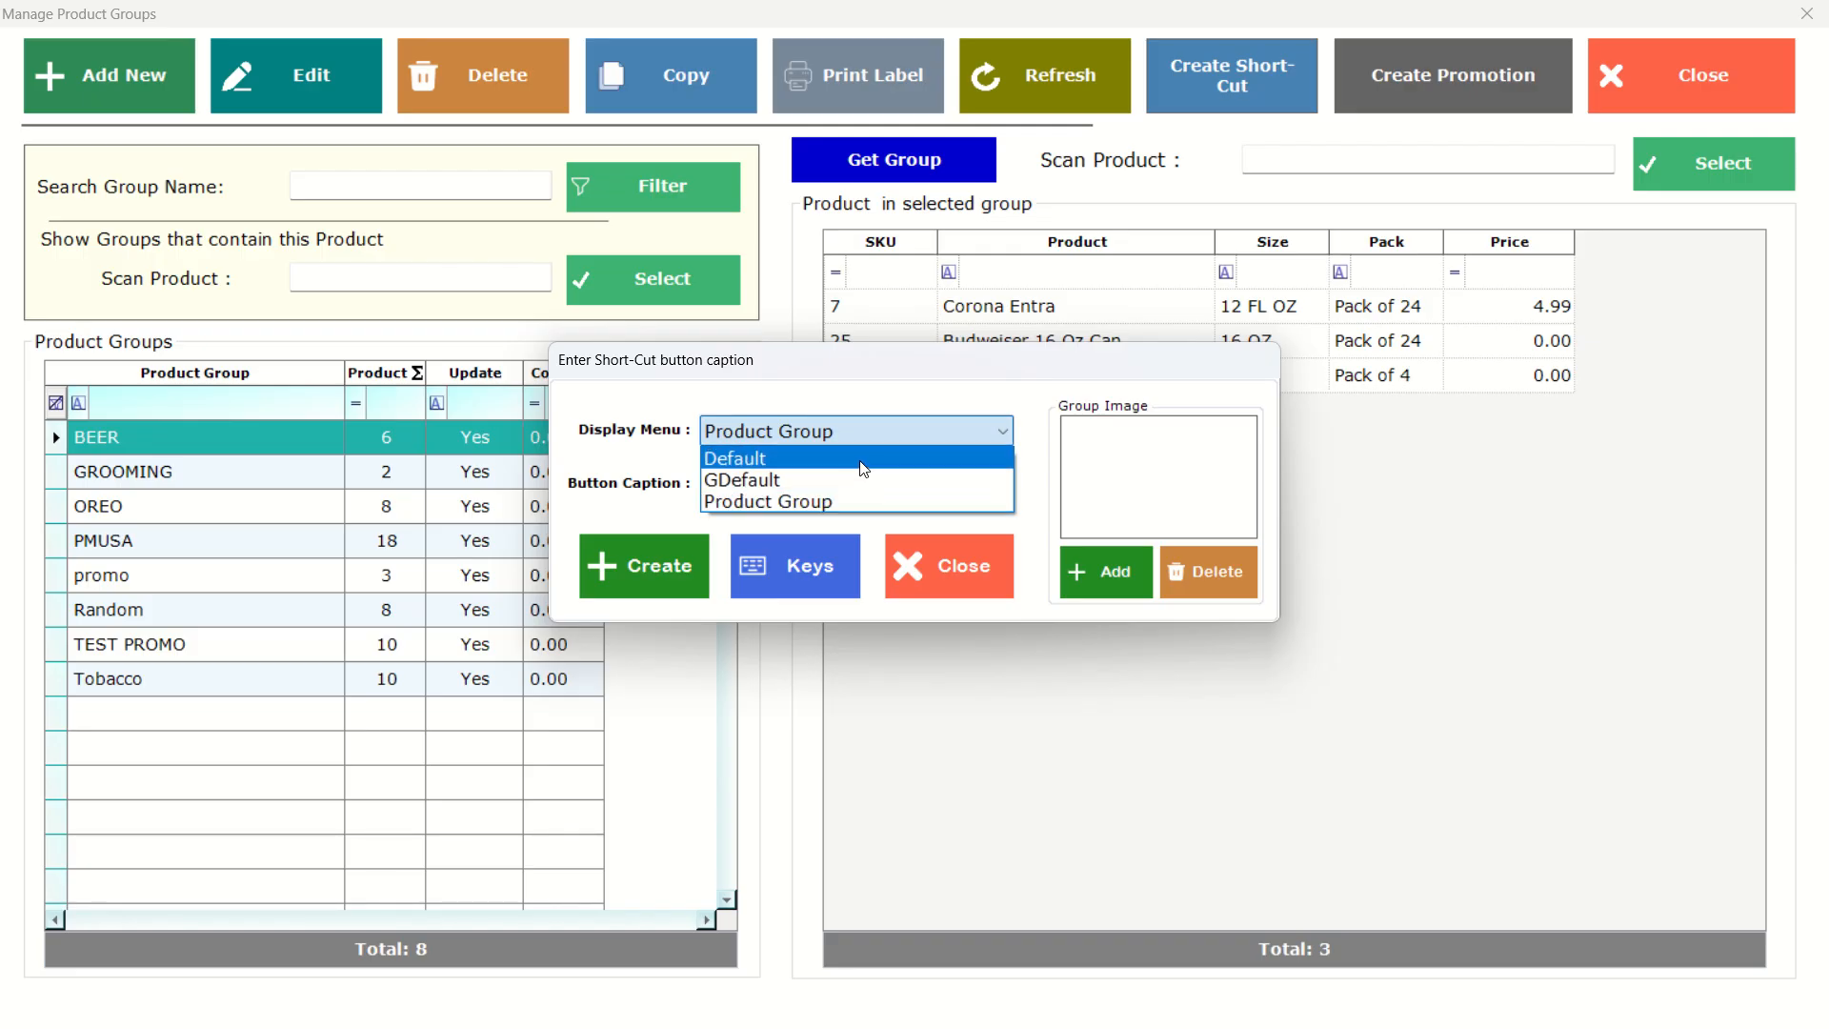
{"action": "left_click", "coordinate": [857, 502]}
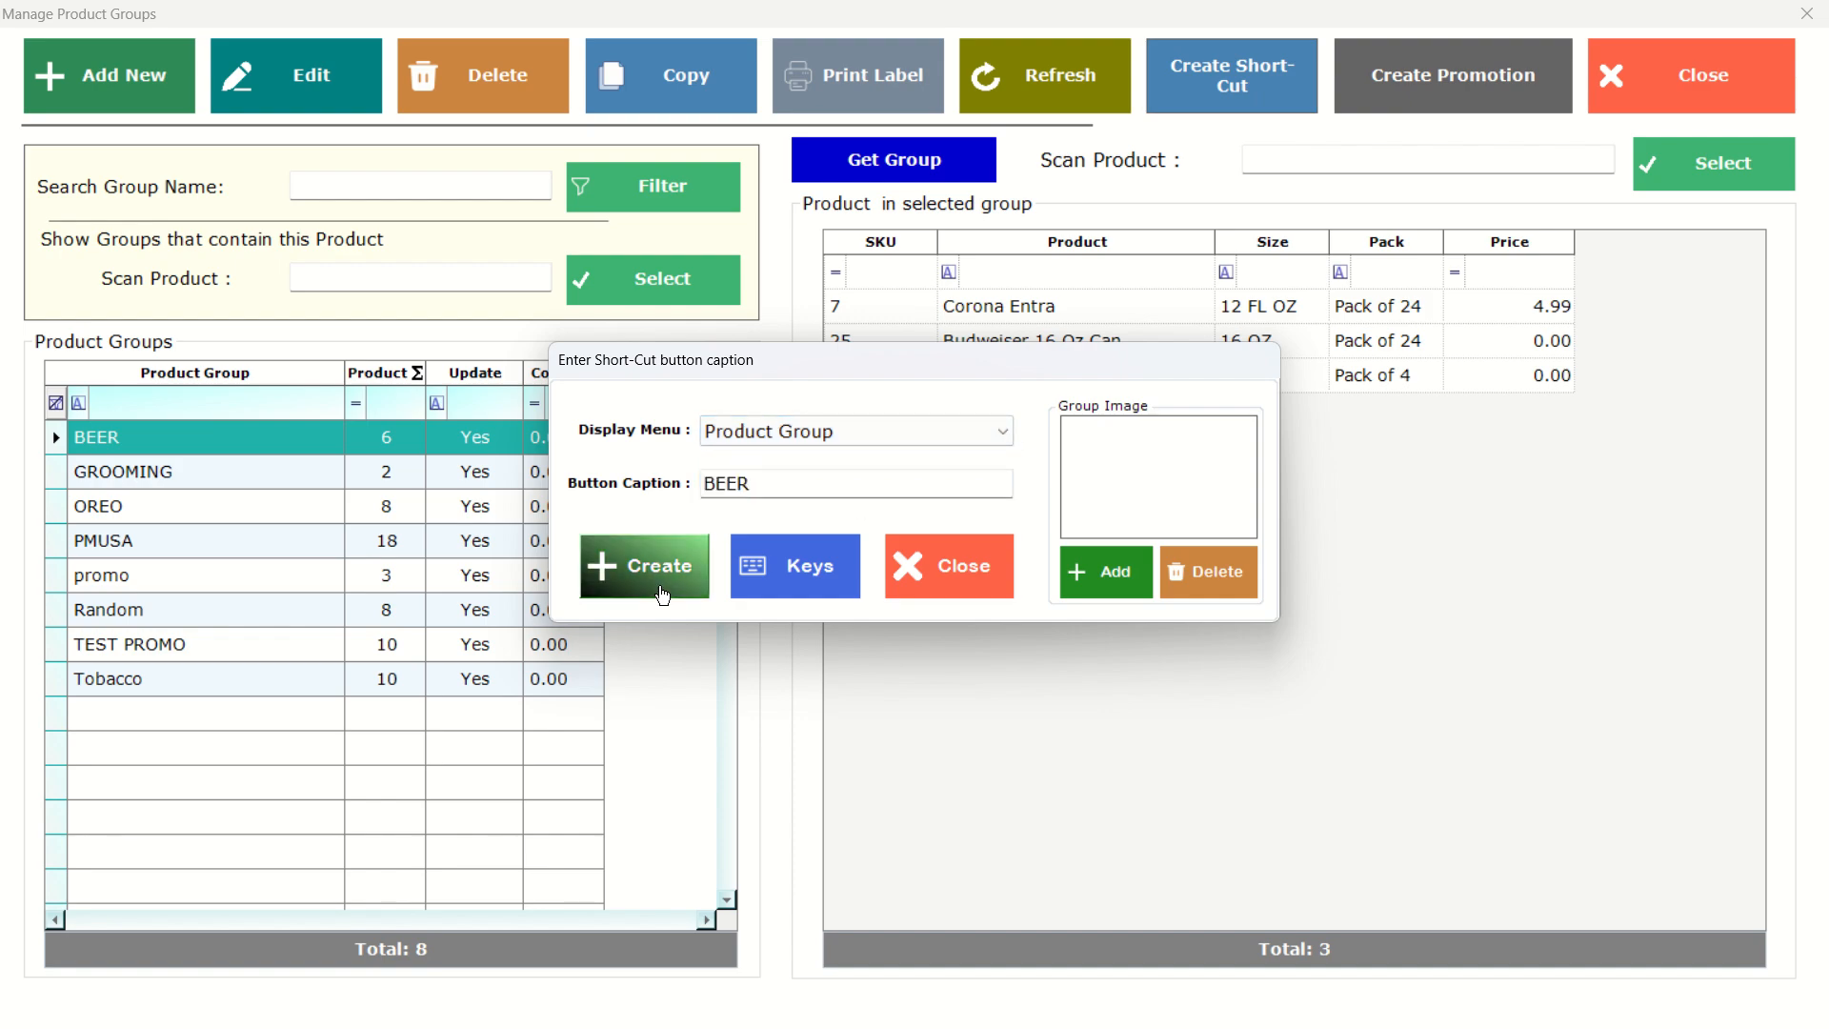
{"action": "left_click", "coordinate": [663, 596]}
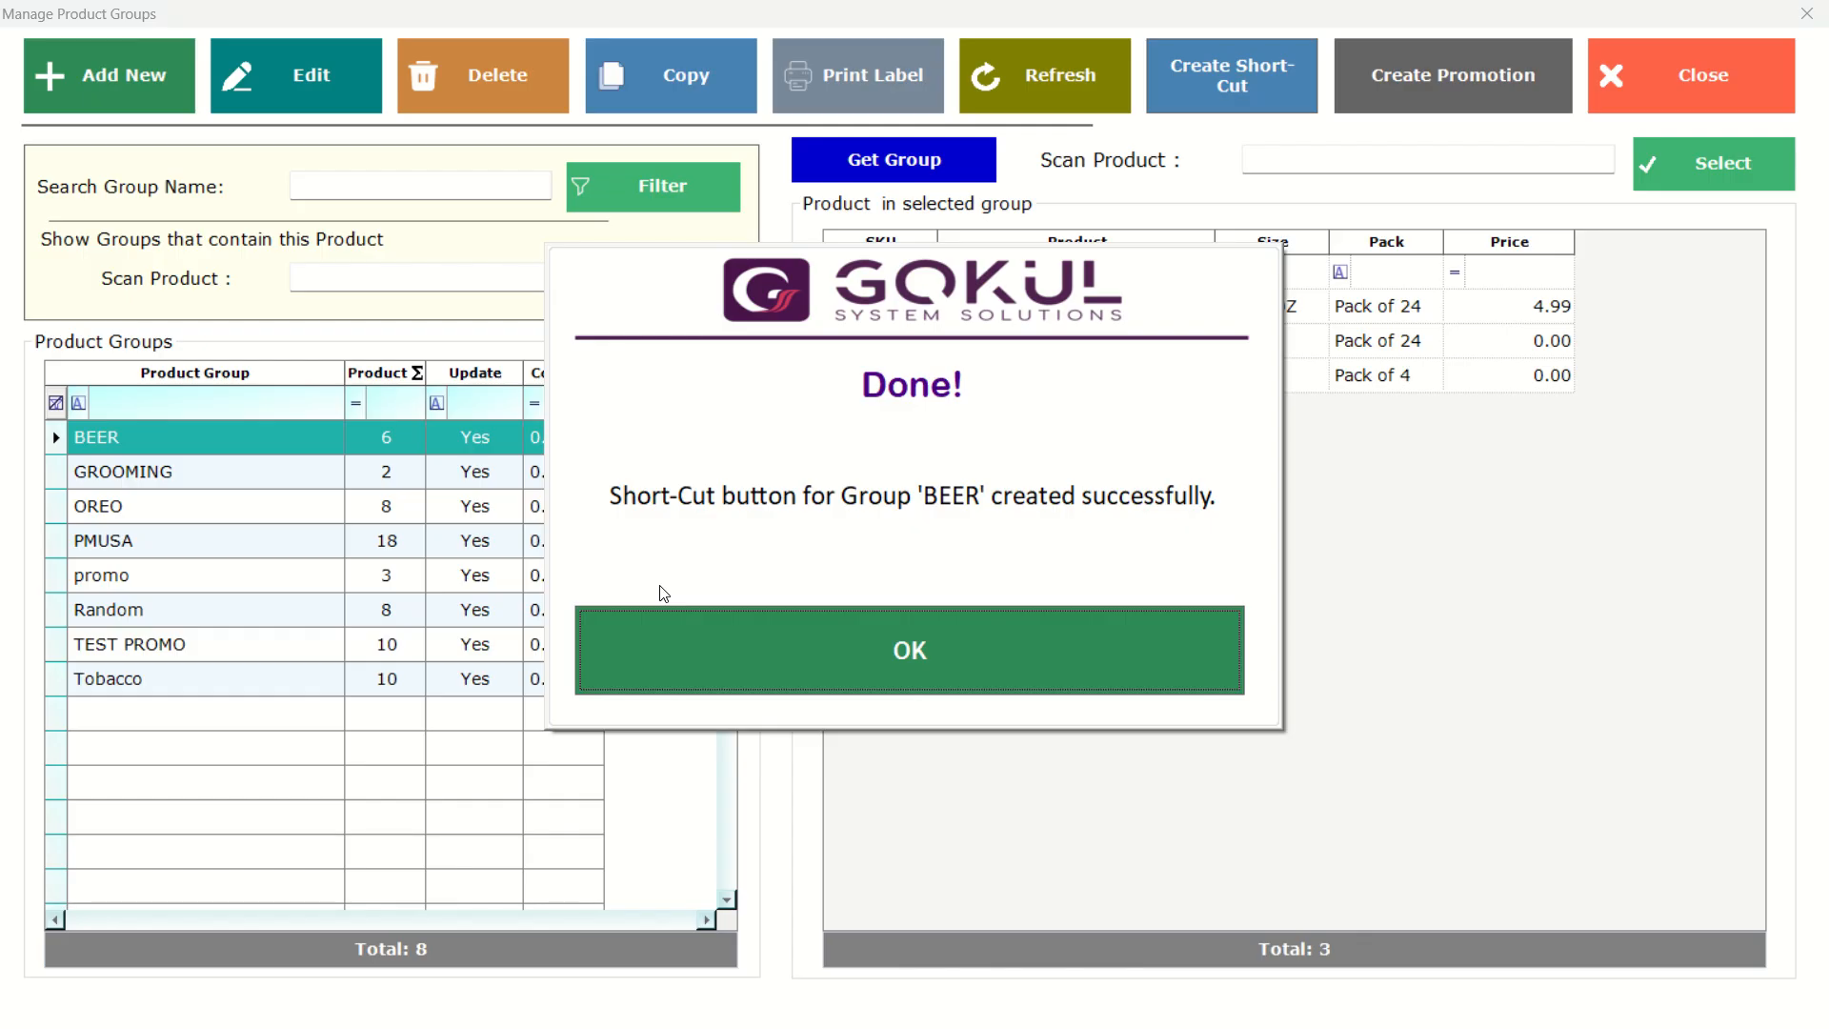
{"action": "left_click", "coordinate": [768, 671]}
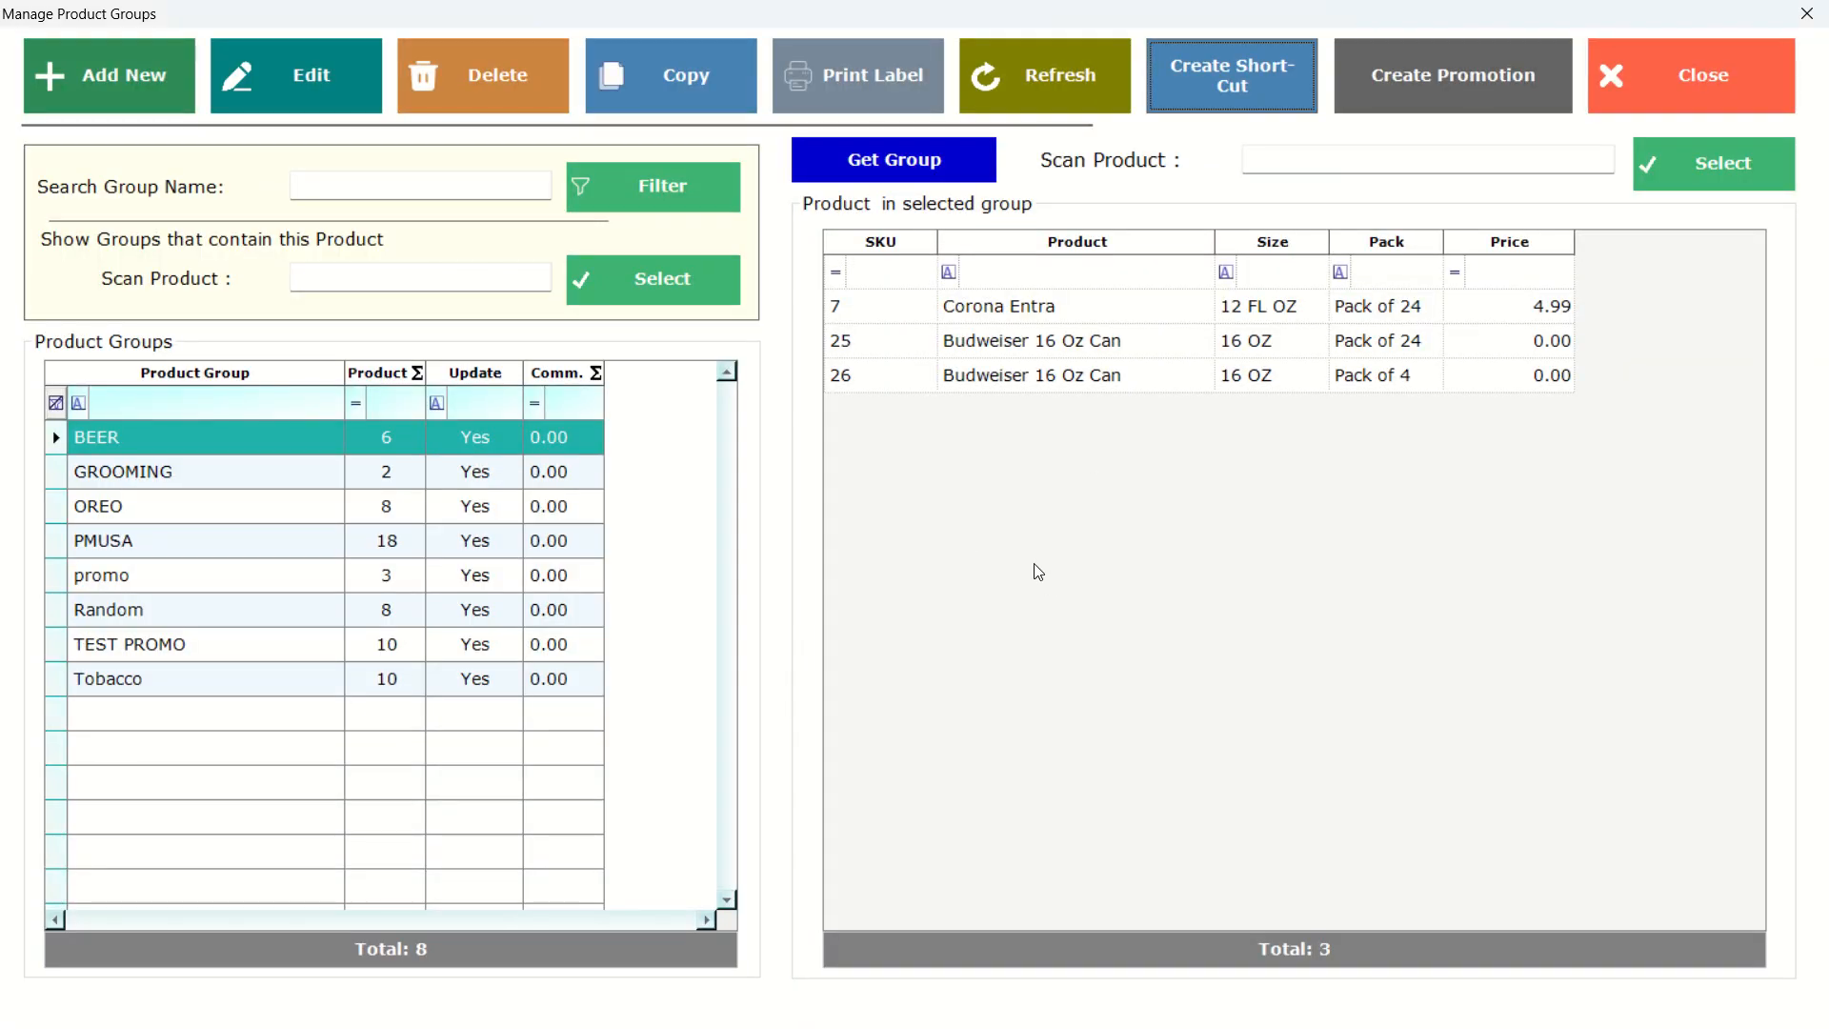
Close the group manager and open the new Beer group button's item window, then close it again.
{"action": "left_click", "coordinate": [1701, 101]}
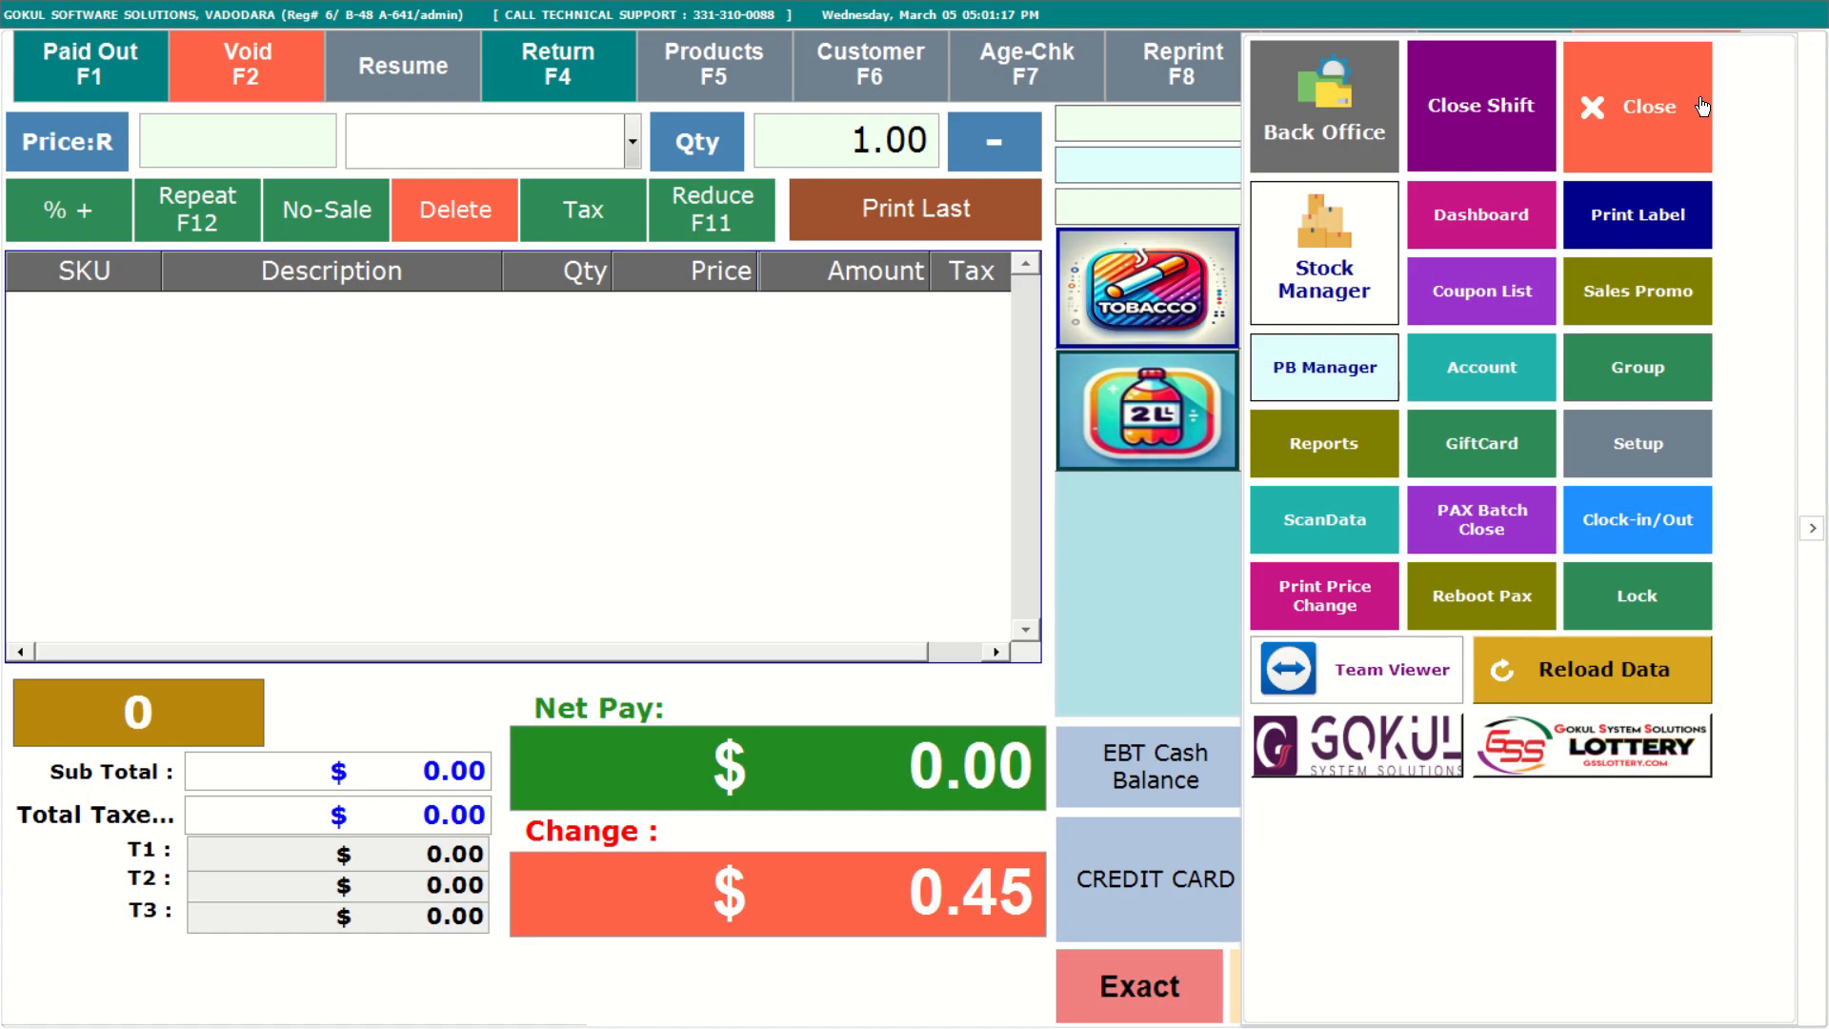
{"action": "left_click", "coordinate": [1677, 108]}
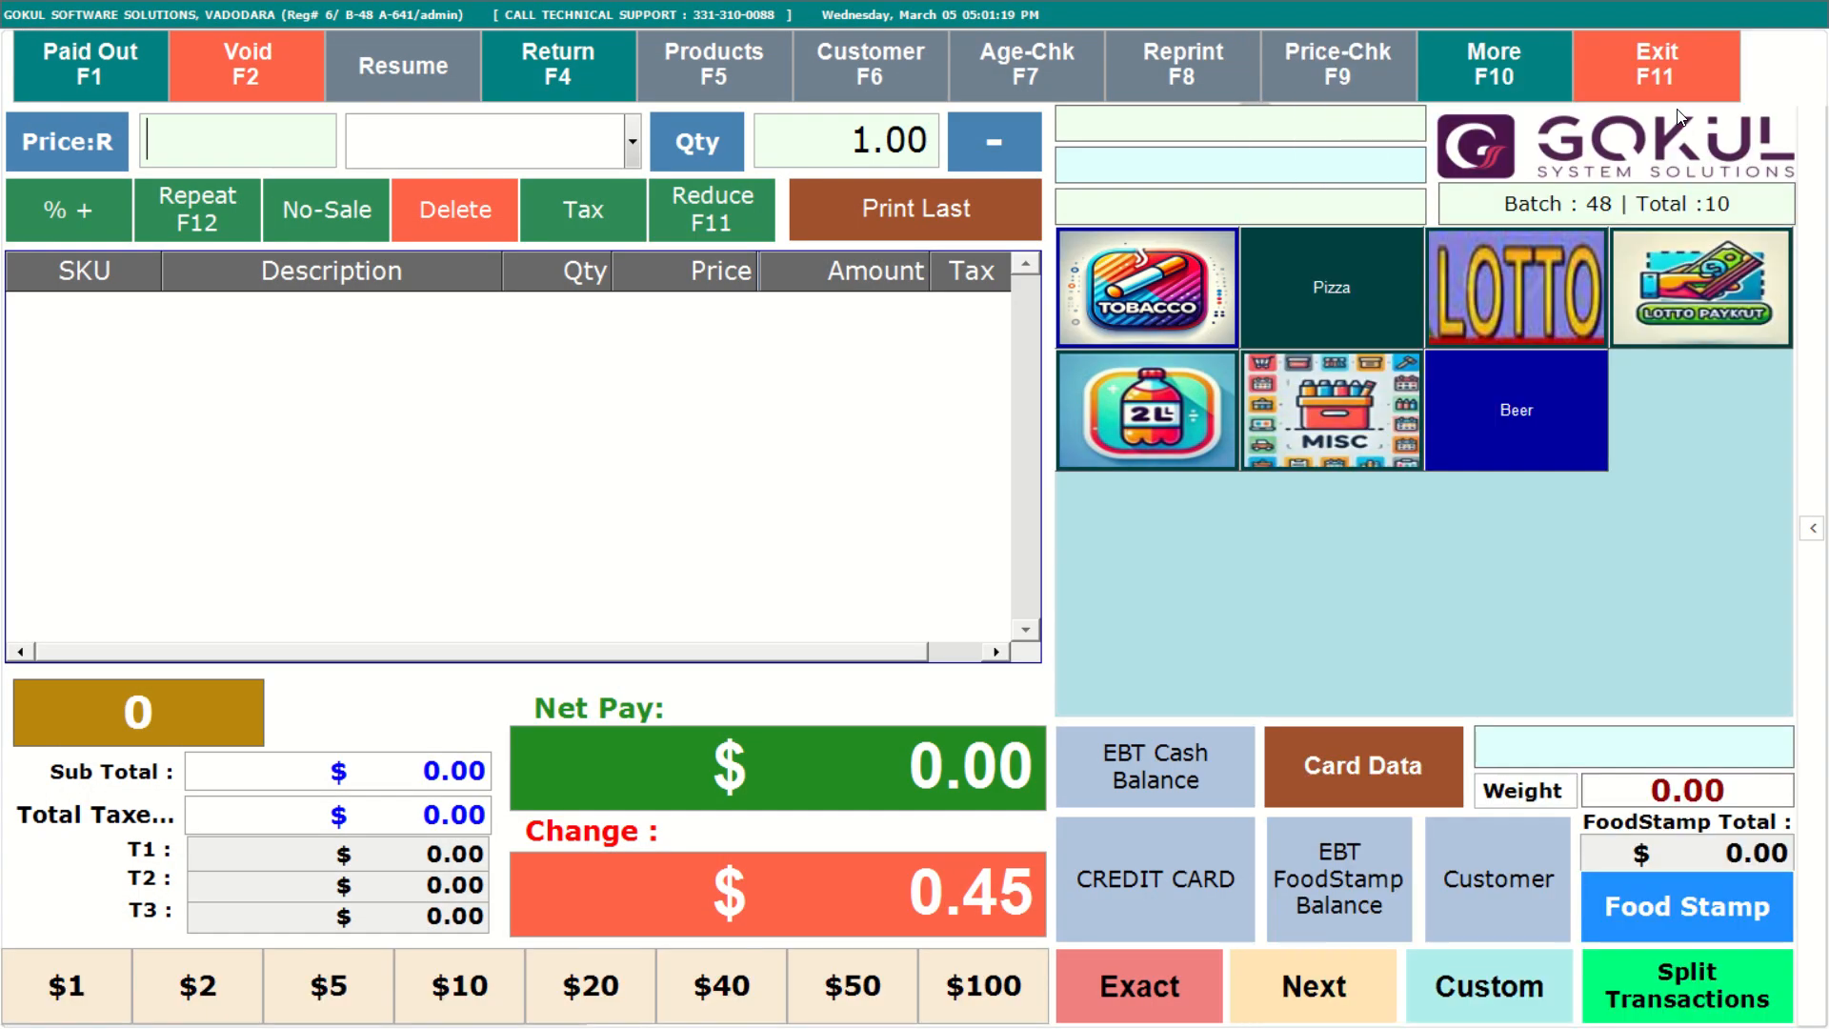
{"action": "left_click", "coordinate": [1522, 405]}
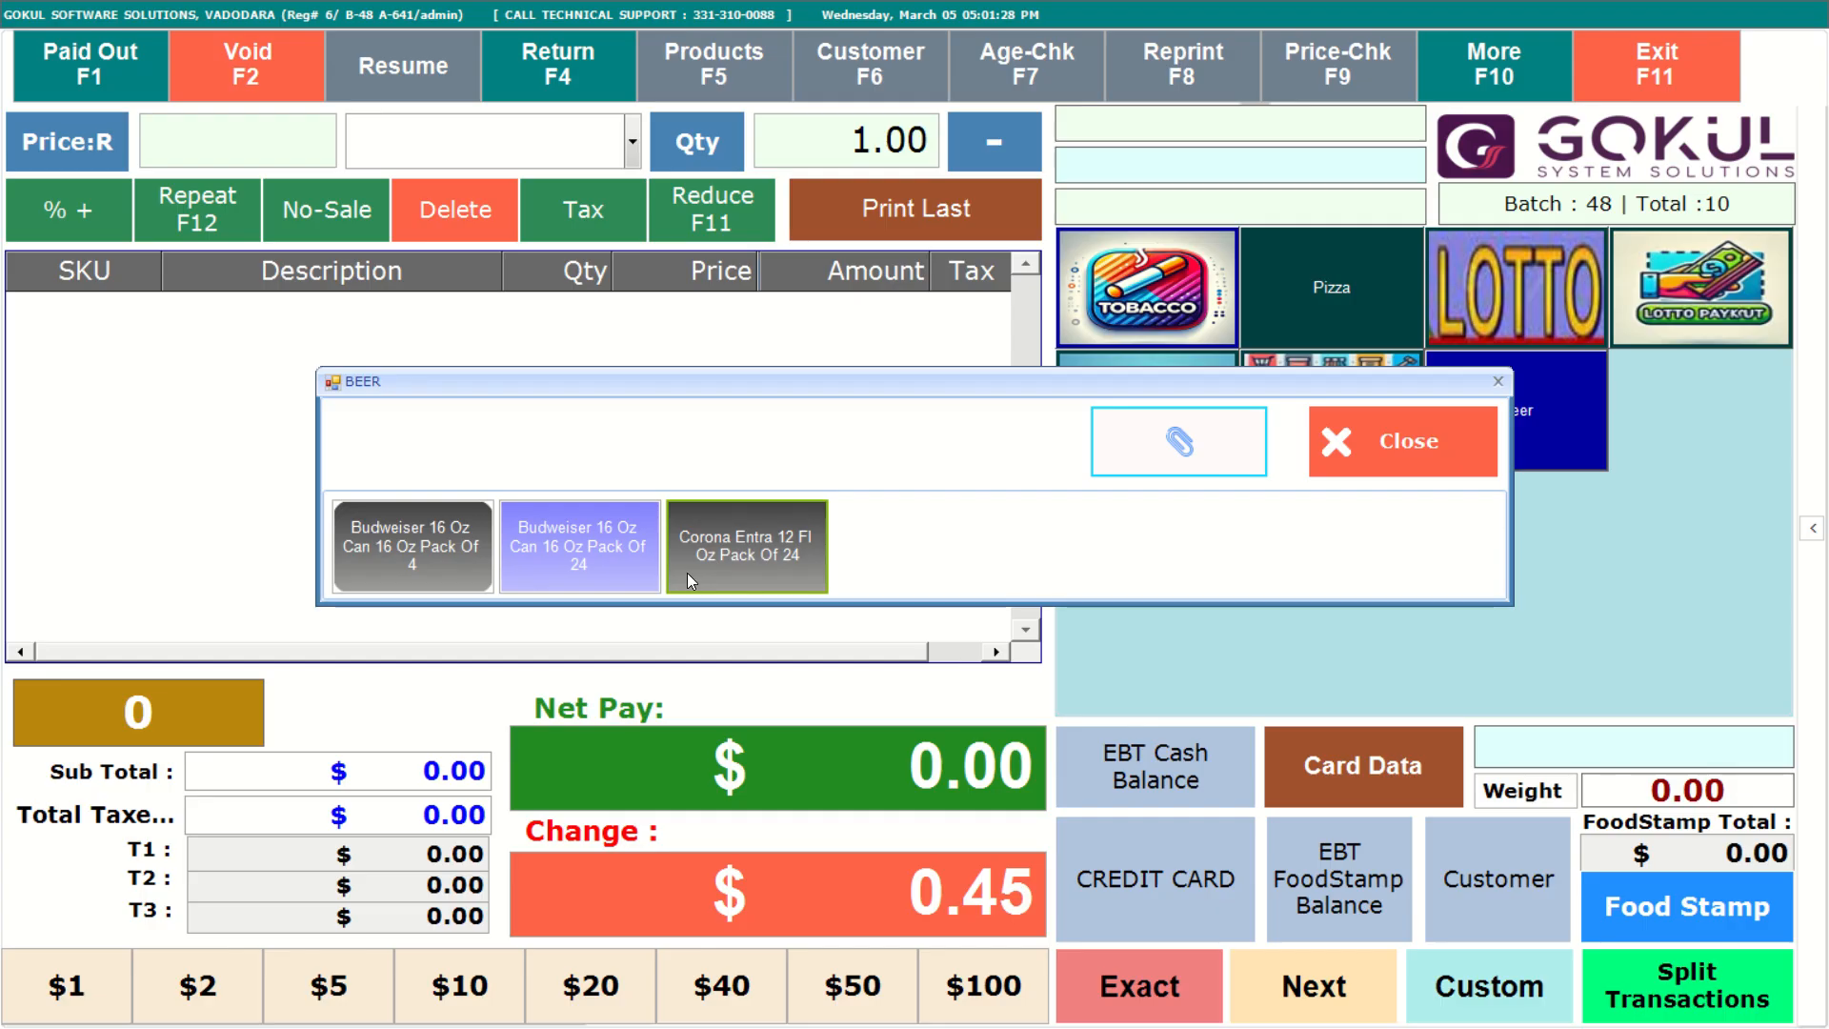
{"action": "left_click", "coordinate": [1380, 451]}
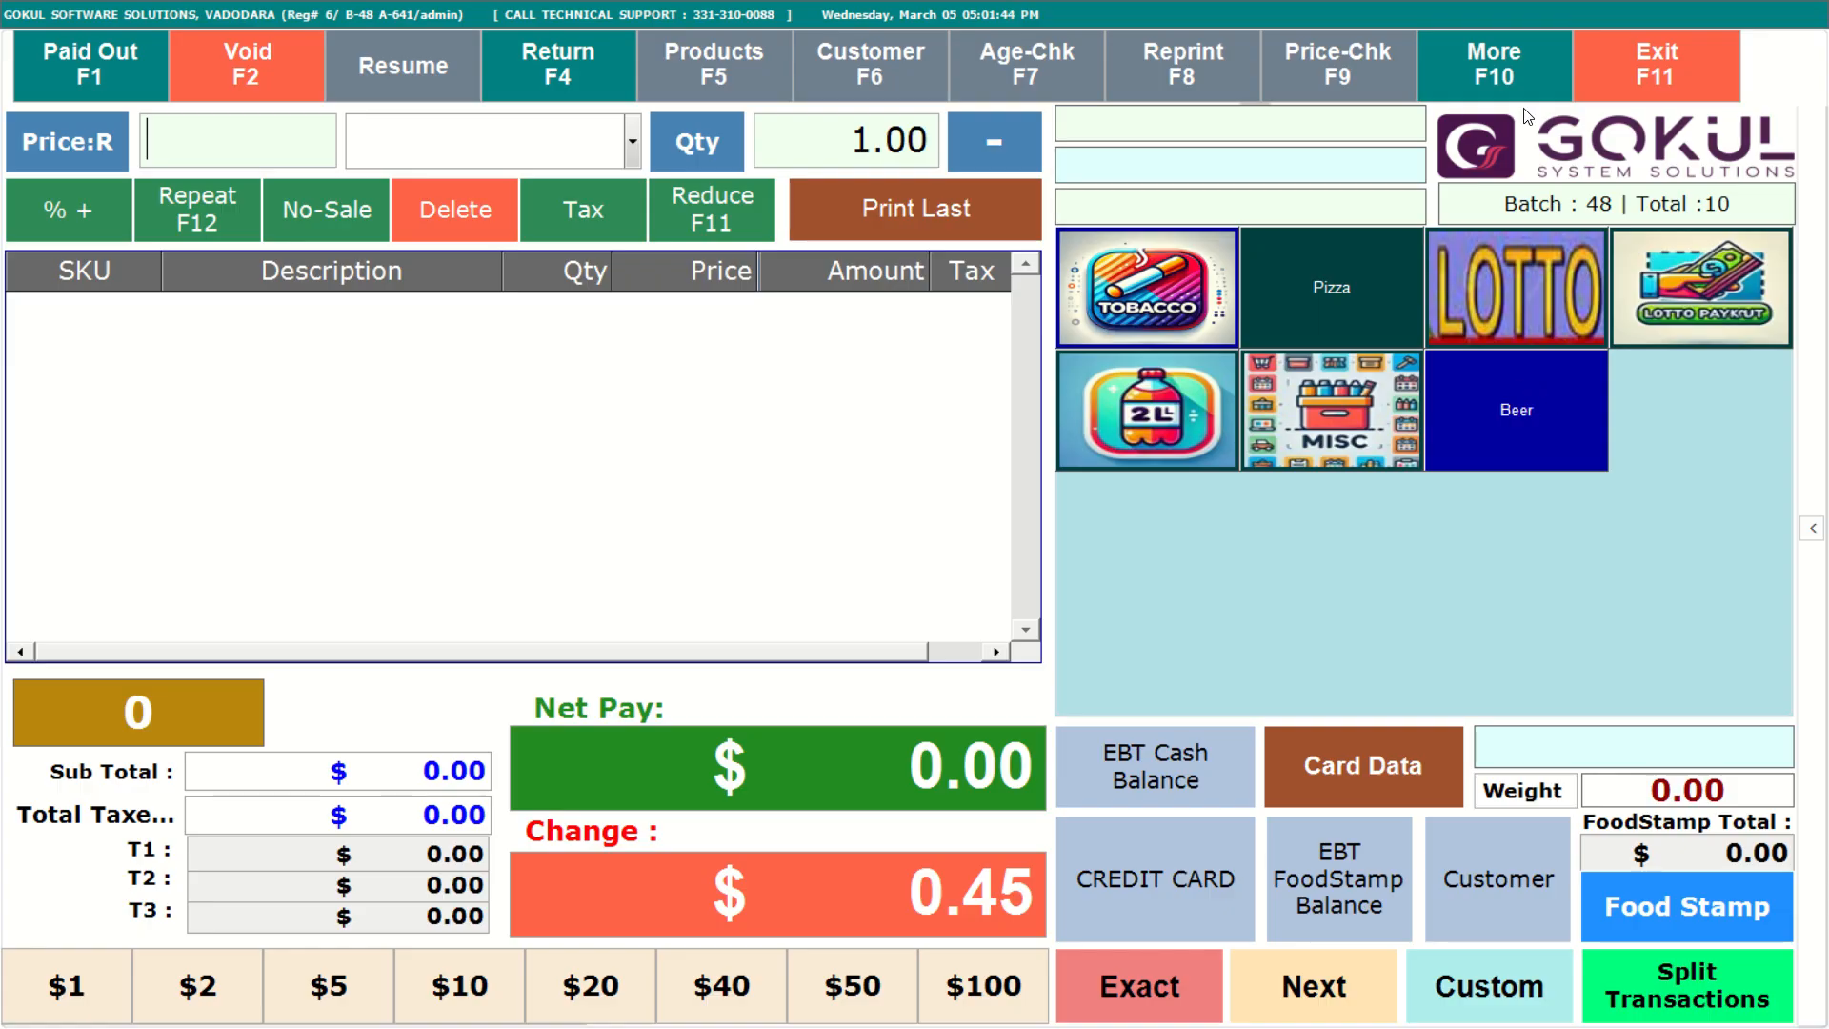
Open the shortcut buttons manager in the back office and switch its display menu to Product Group.
{"action": "left_click", "coordinate": [1522, 72]}
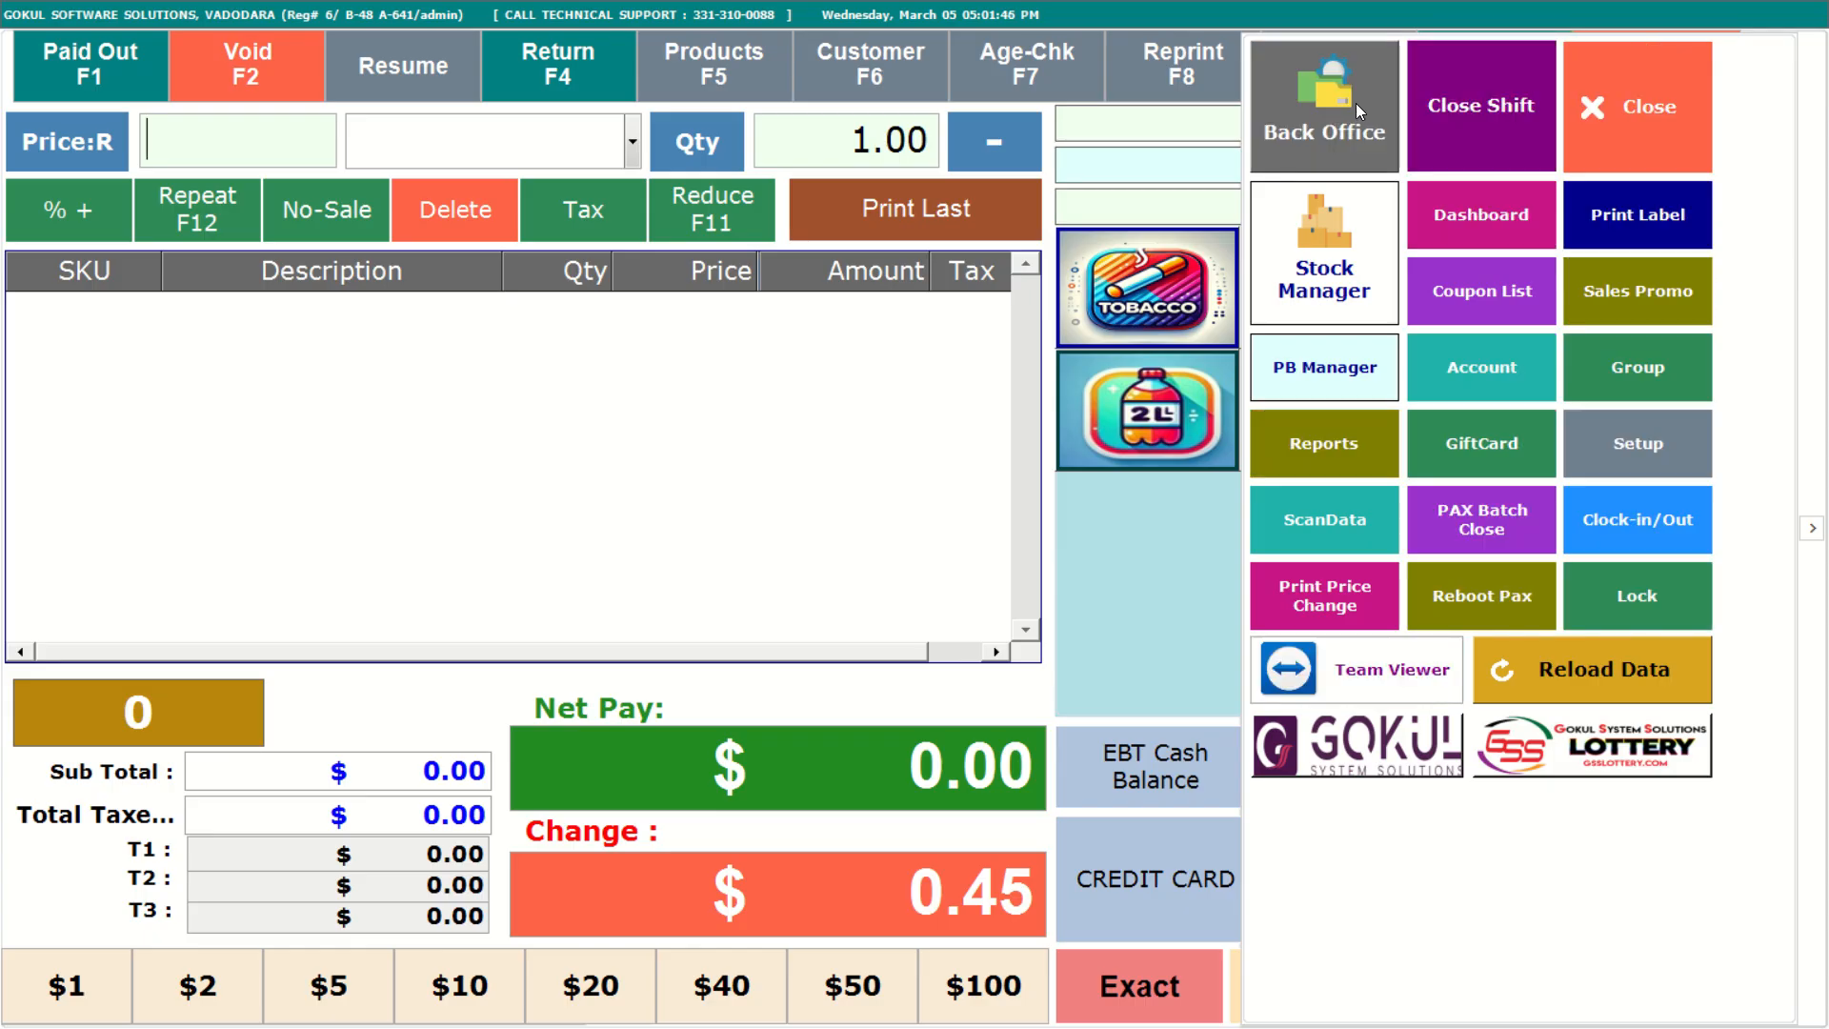
{"action": "left_click", "coordinate": [1356, 103]}
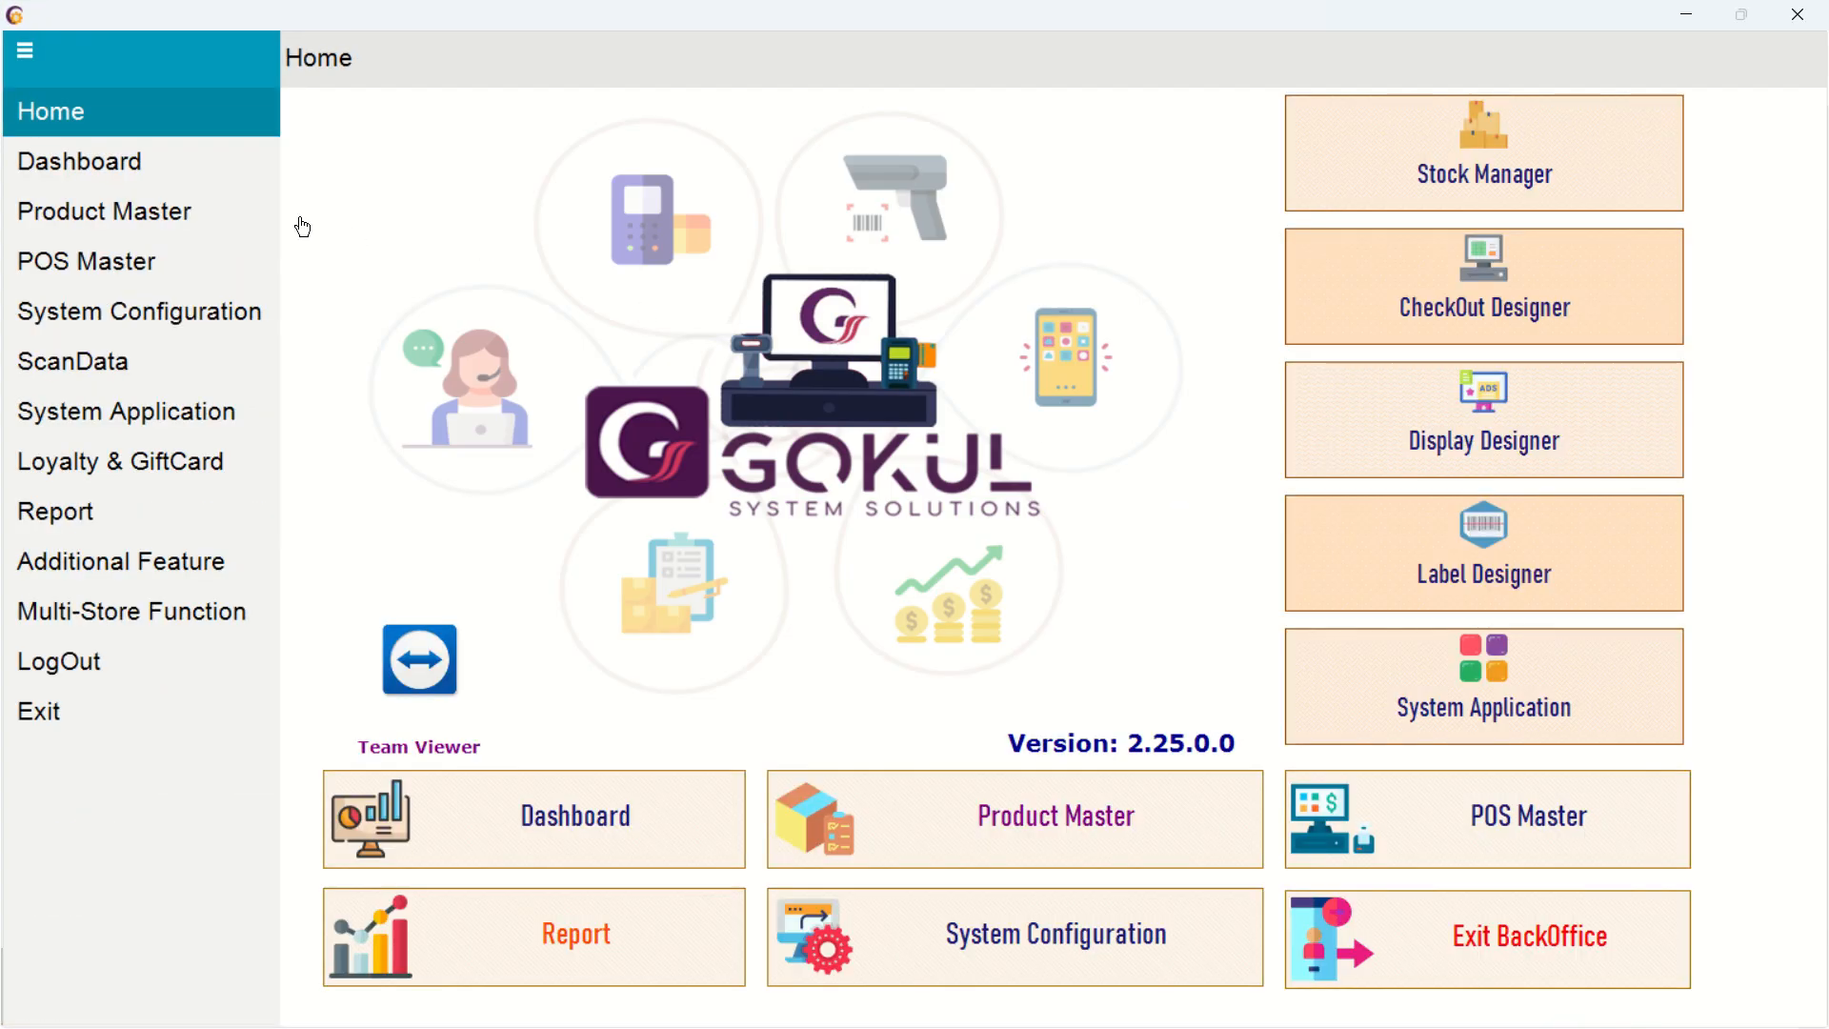
{"action": "left_click", "coordinate": [176, 219]}
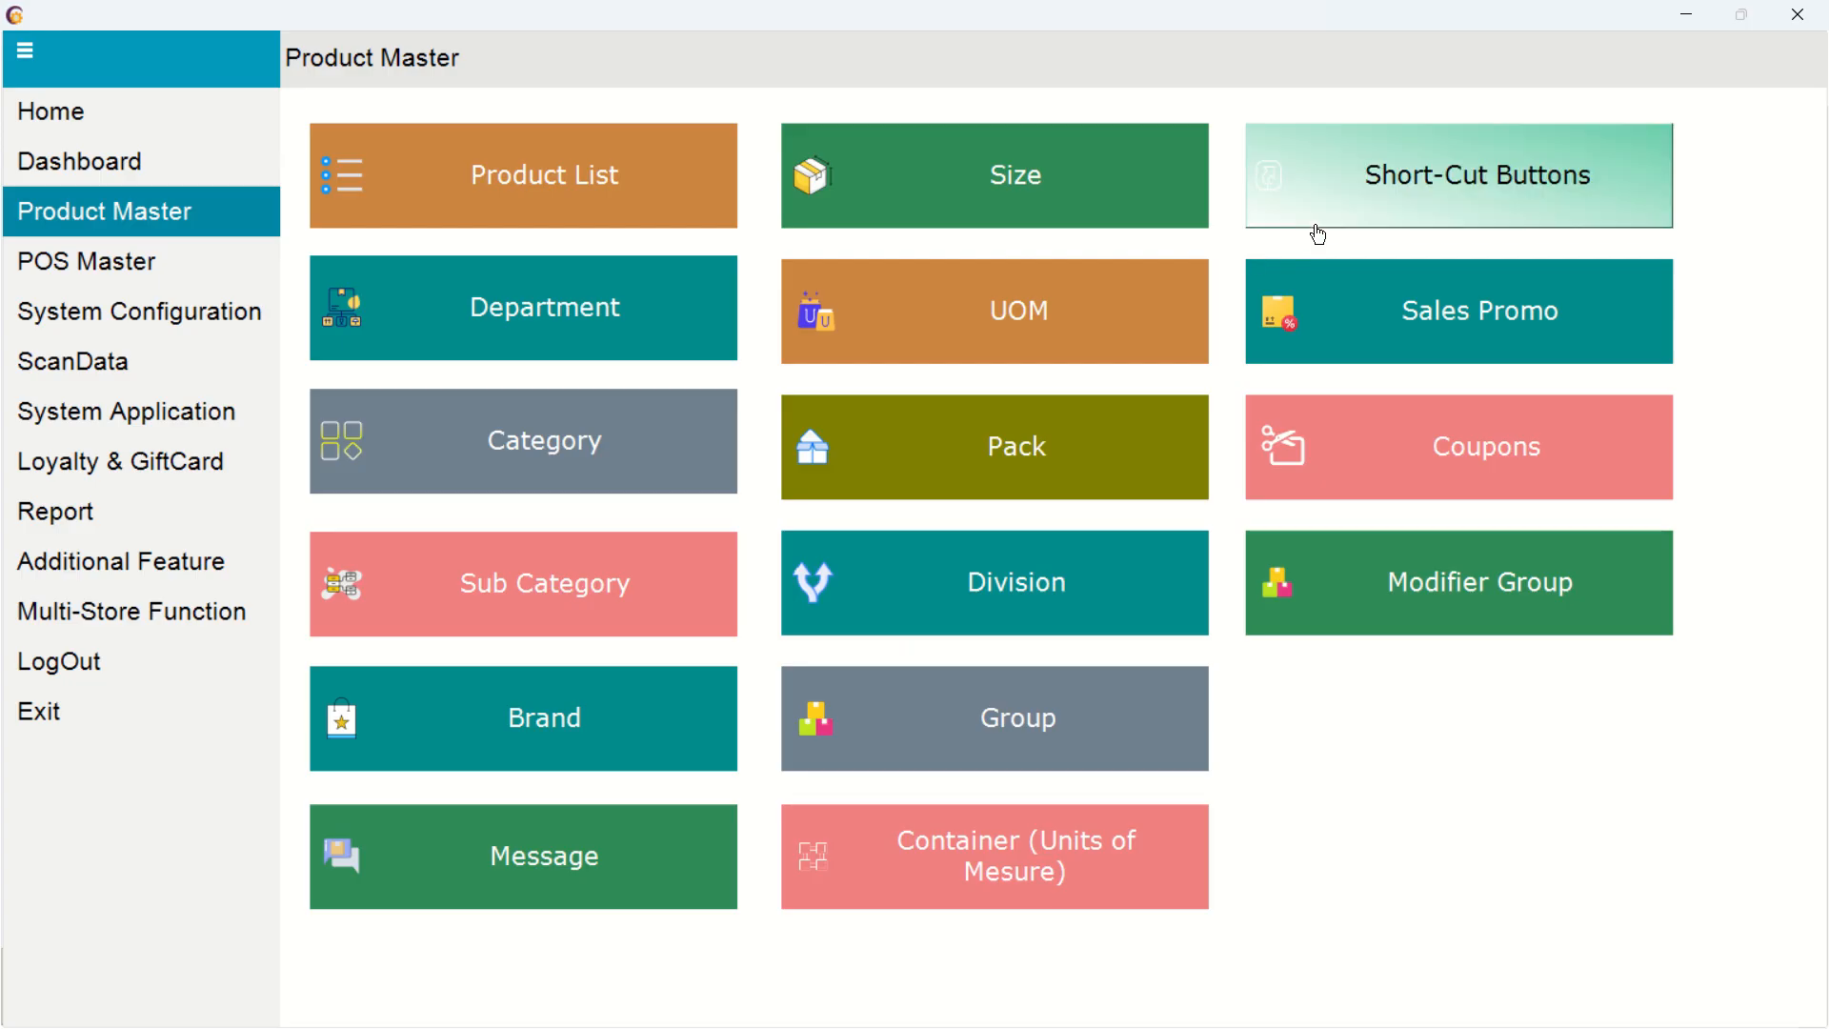
{"action": "left_click", "coordinate": [1370, 200]}
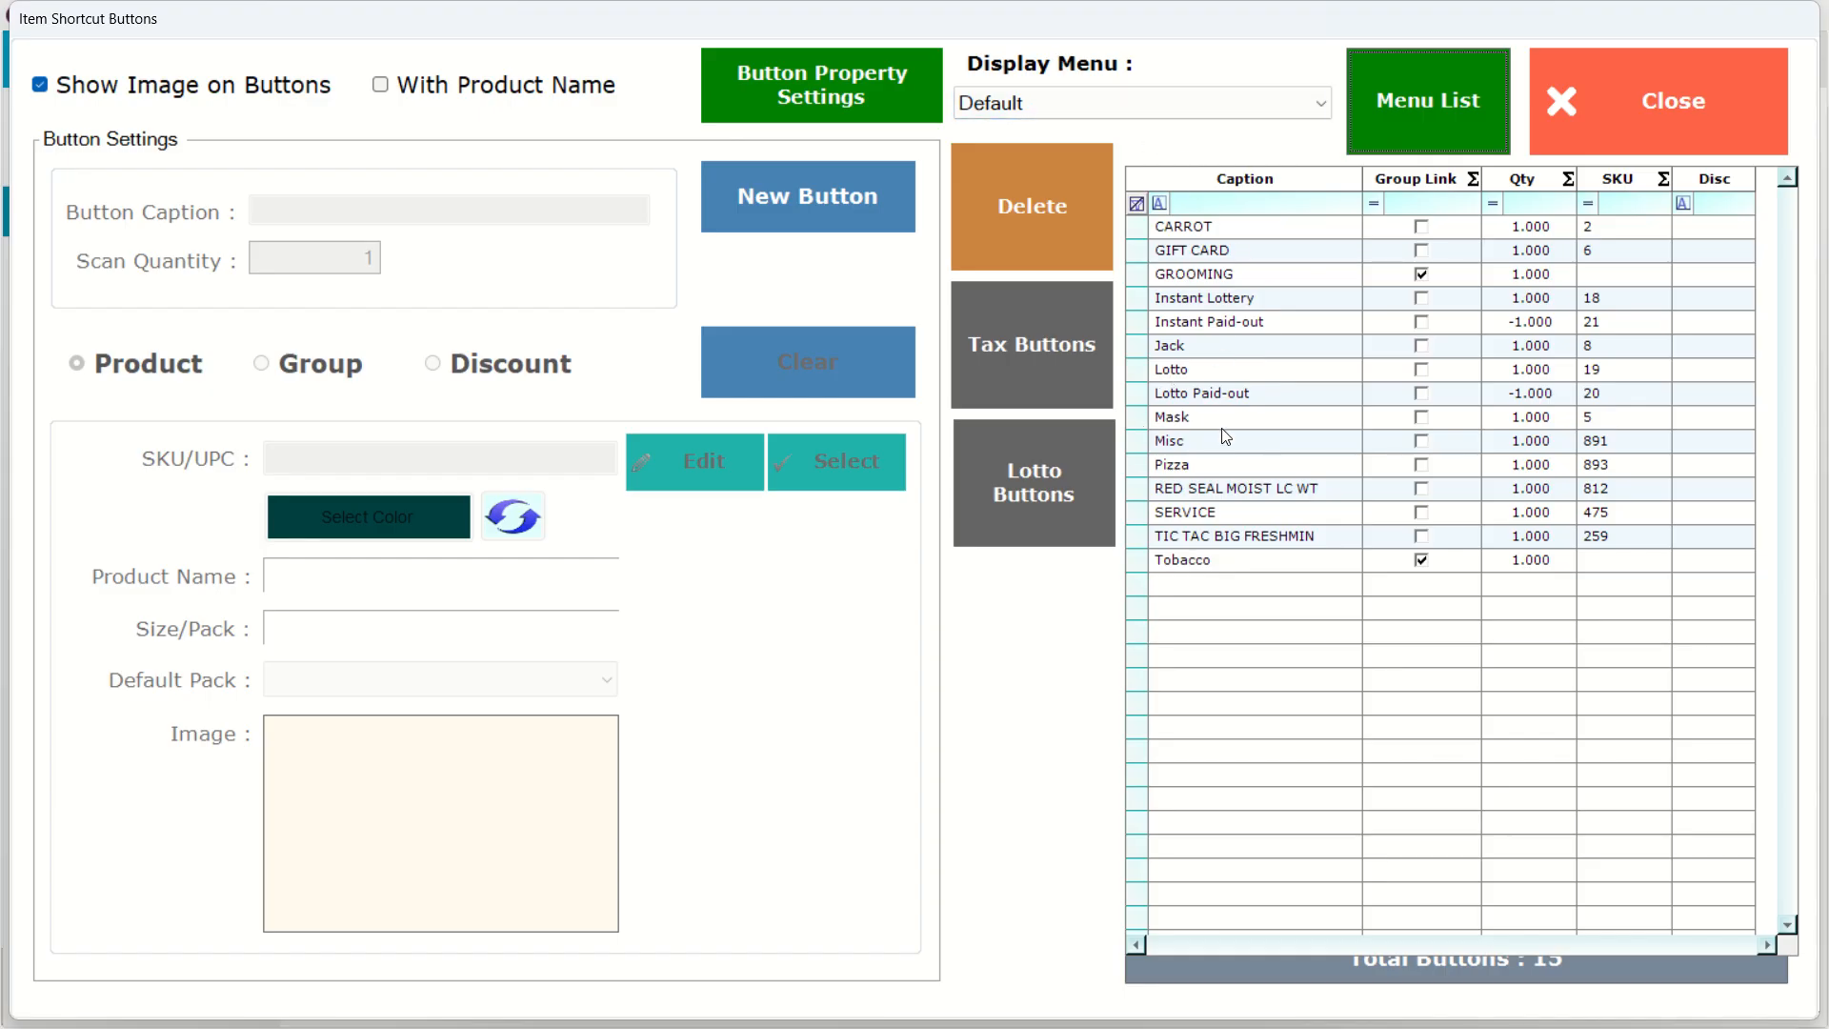
{"action": "left_click", "coordinate": [1315, 105]}
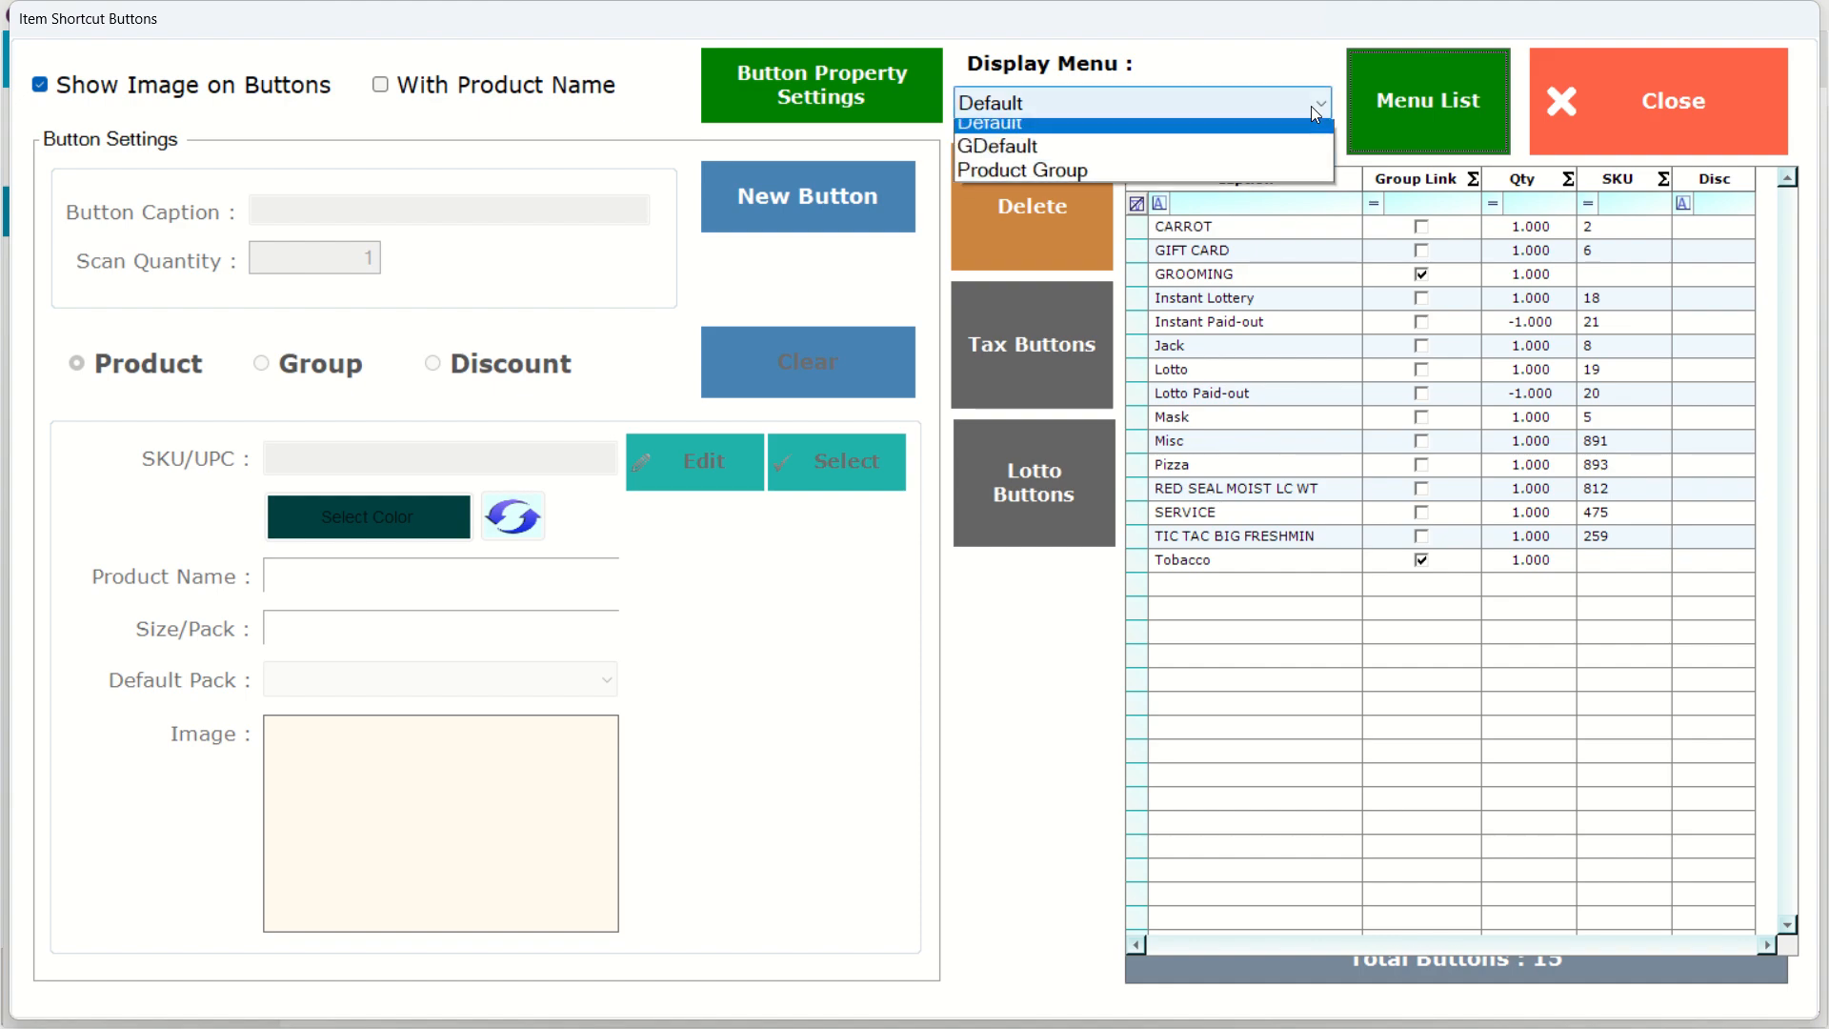
{"action": "left_click", "coordinate": [1261, 176]}
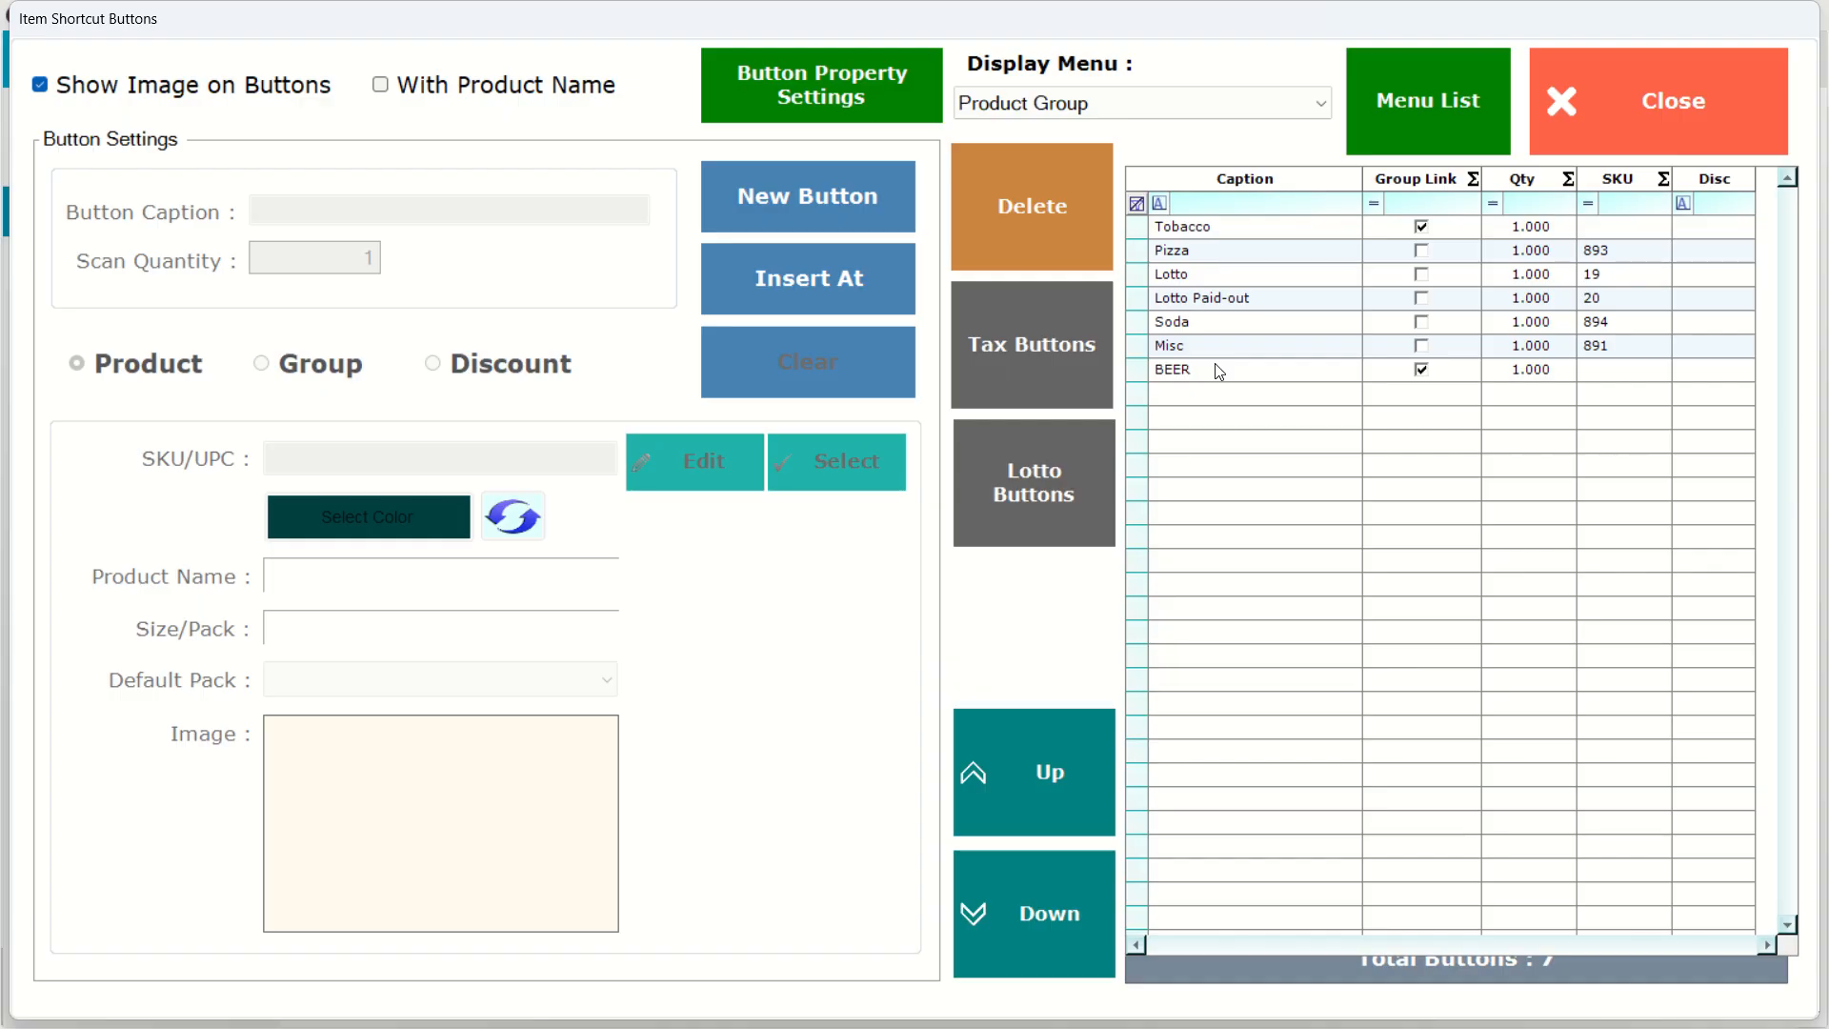
Open the button property settings, start changing the group link button background colour, and cancel without saving.
{"action": "left_click", "coordinate": [888, 101]}
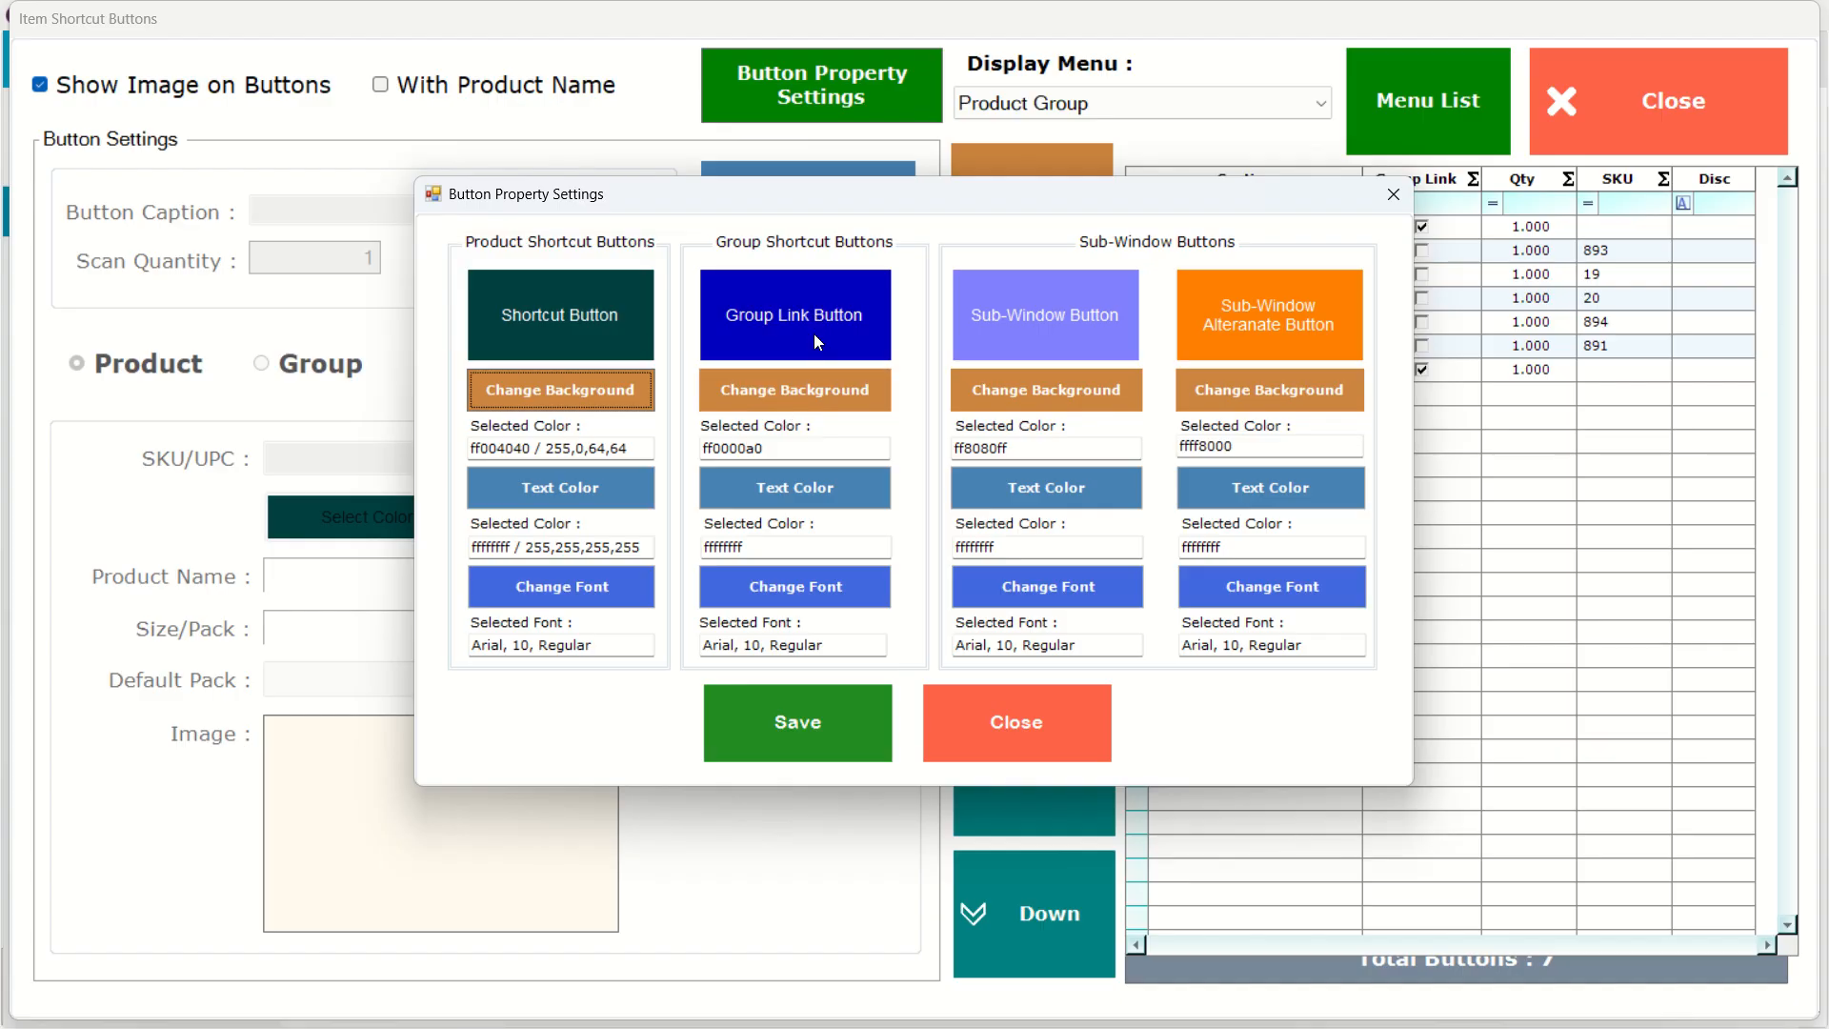
{"action": "left_click", "coordinate": [798, 394]}
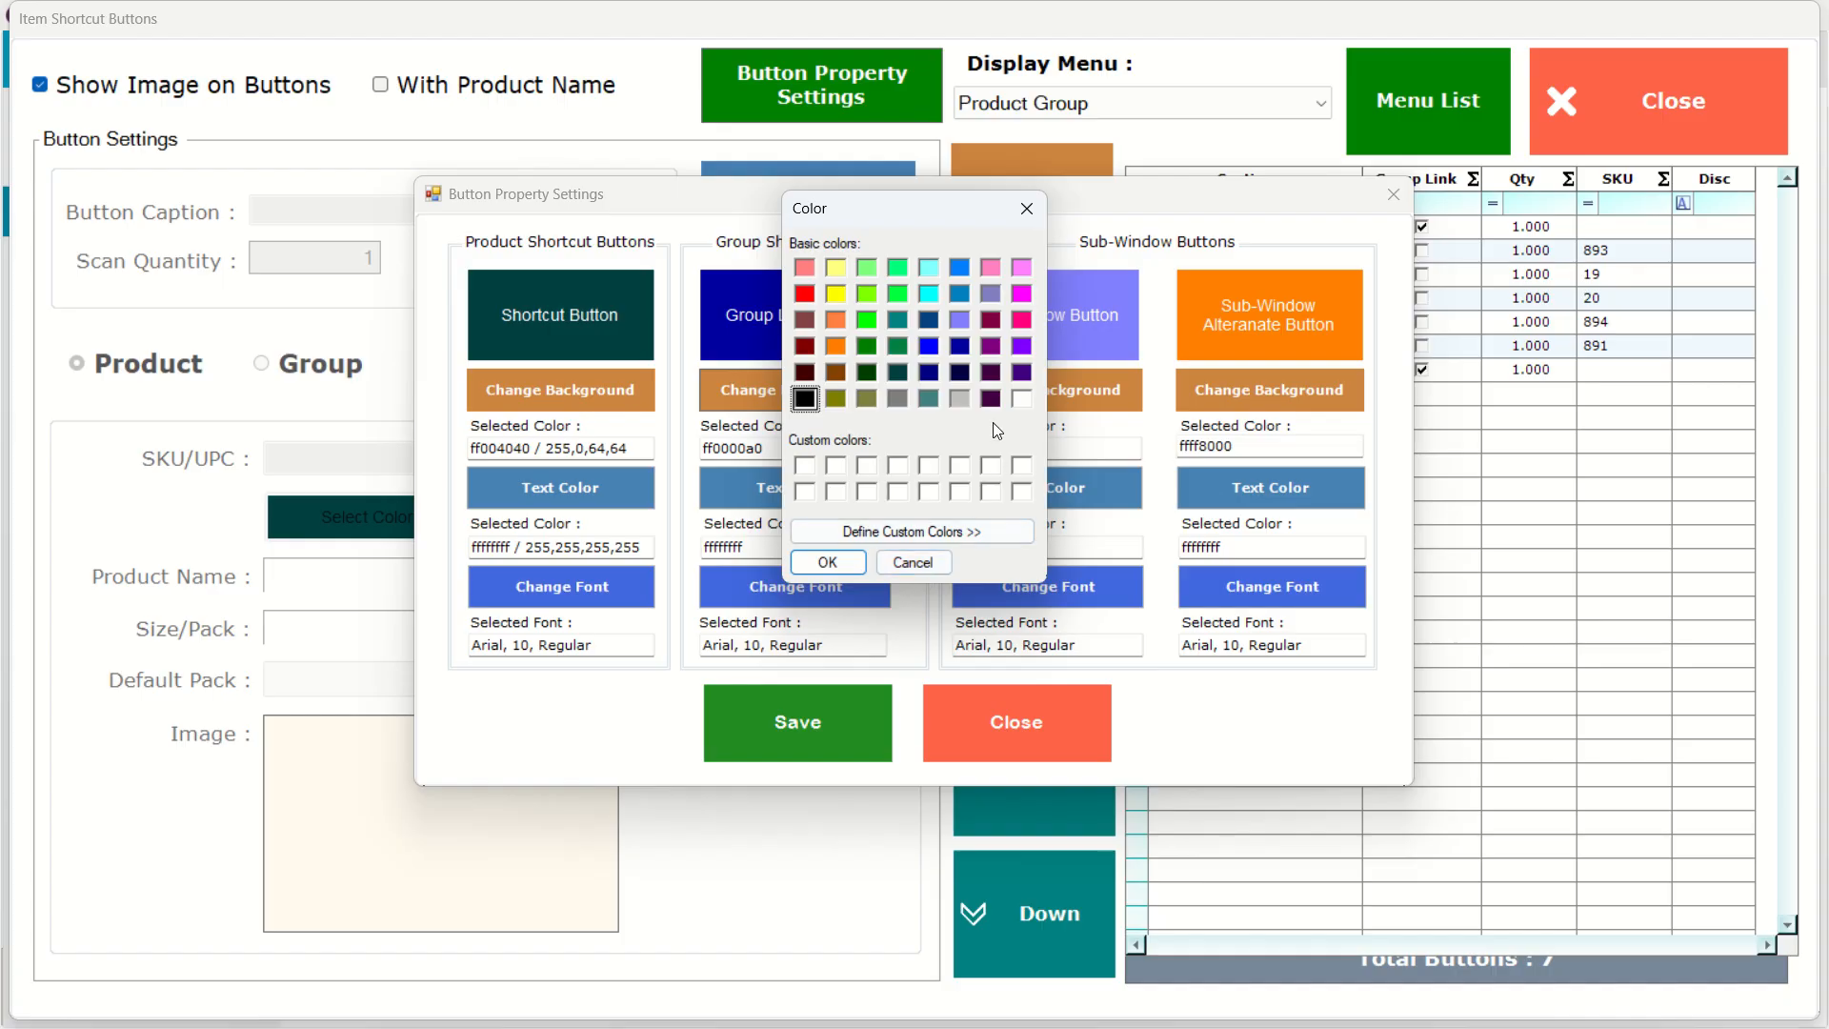
{"action": "left_click", "coordinate": [929, 562]}
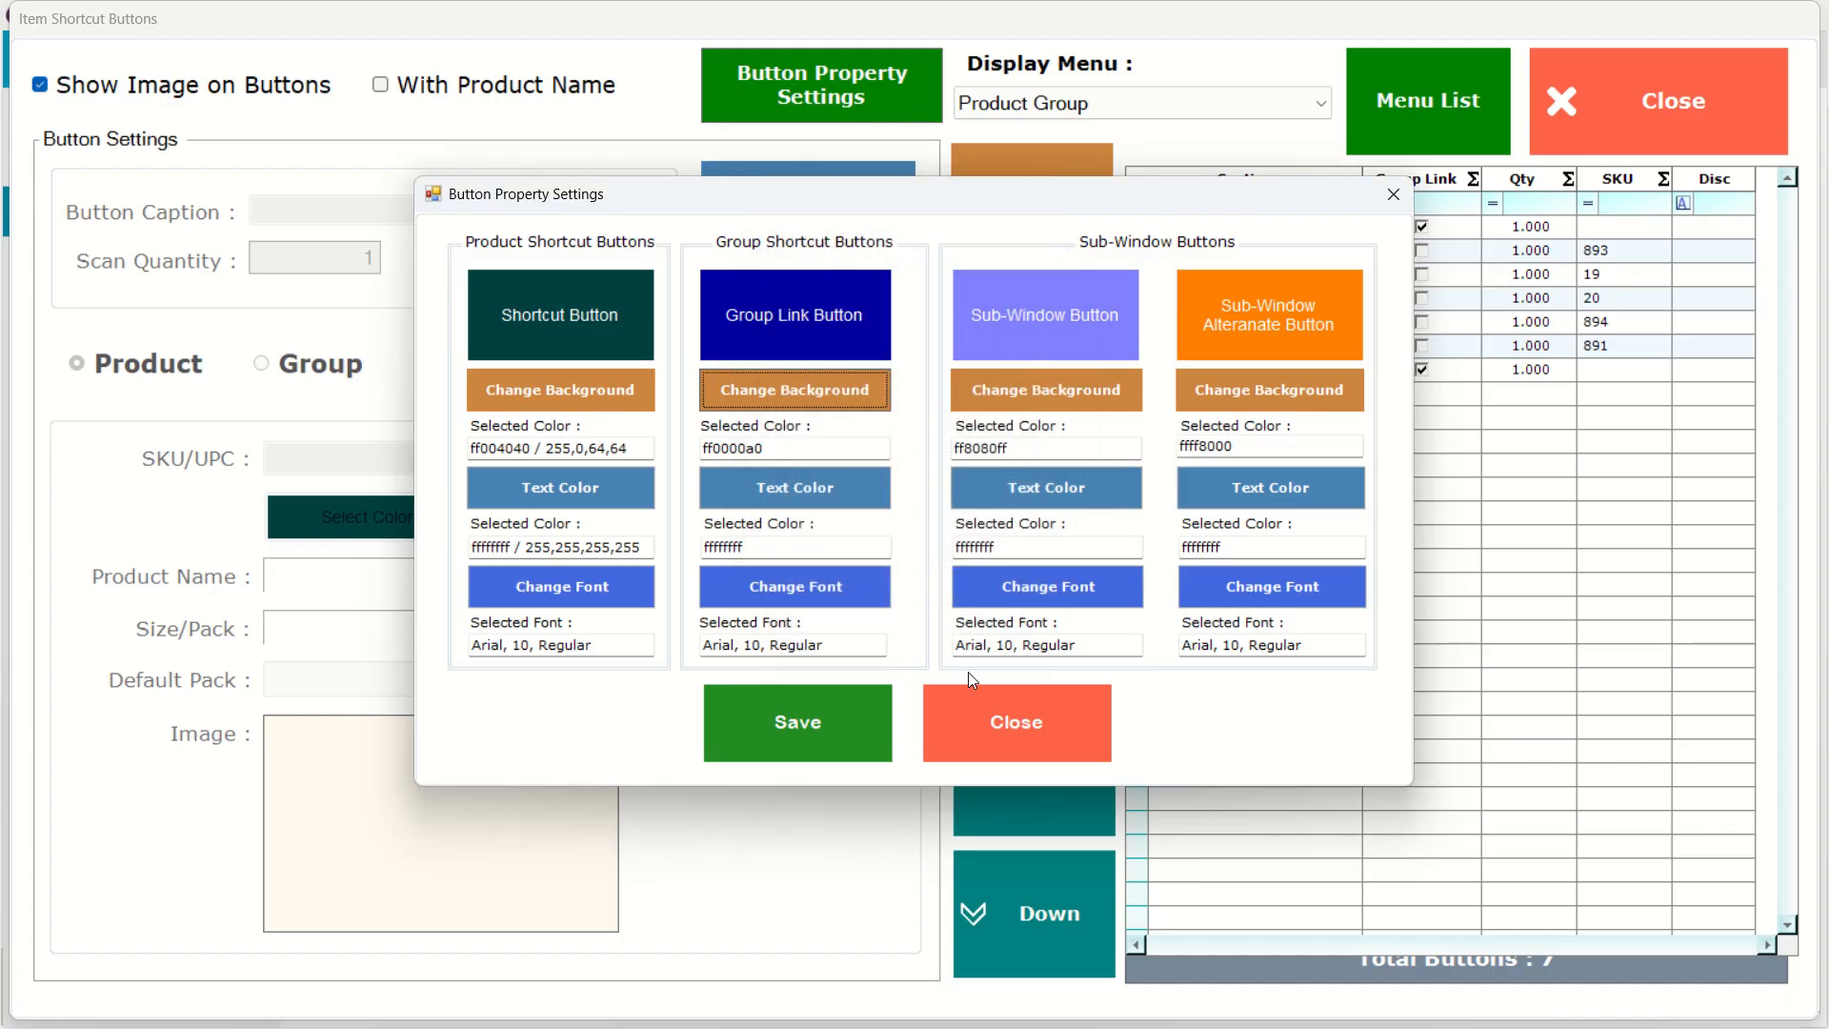
{"action": "left_click", "coordinate": [1015, 720]}
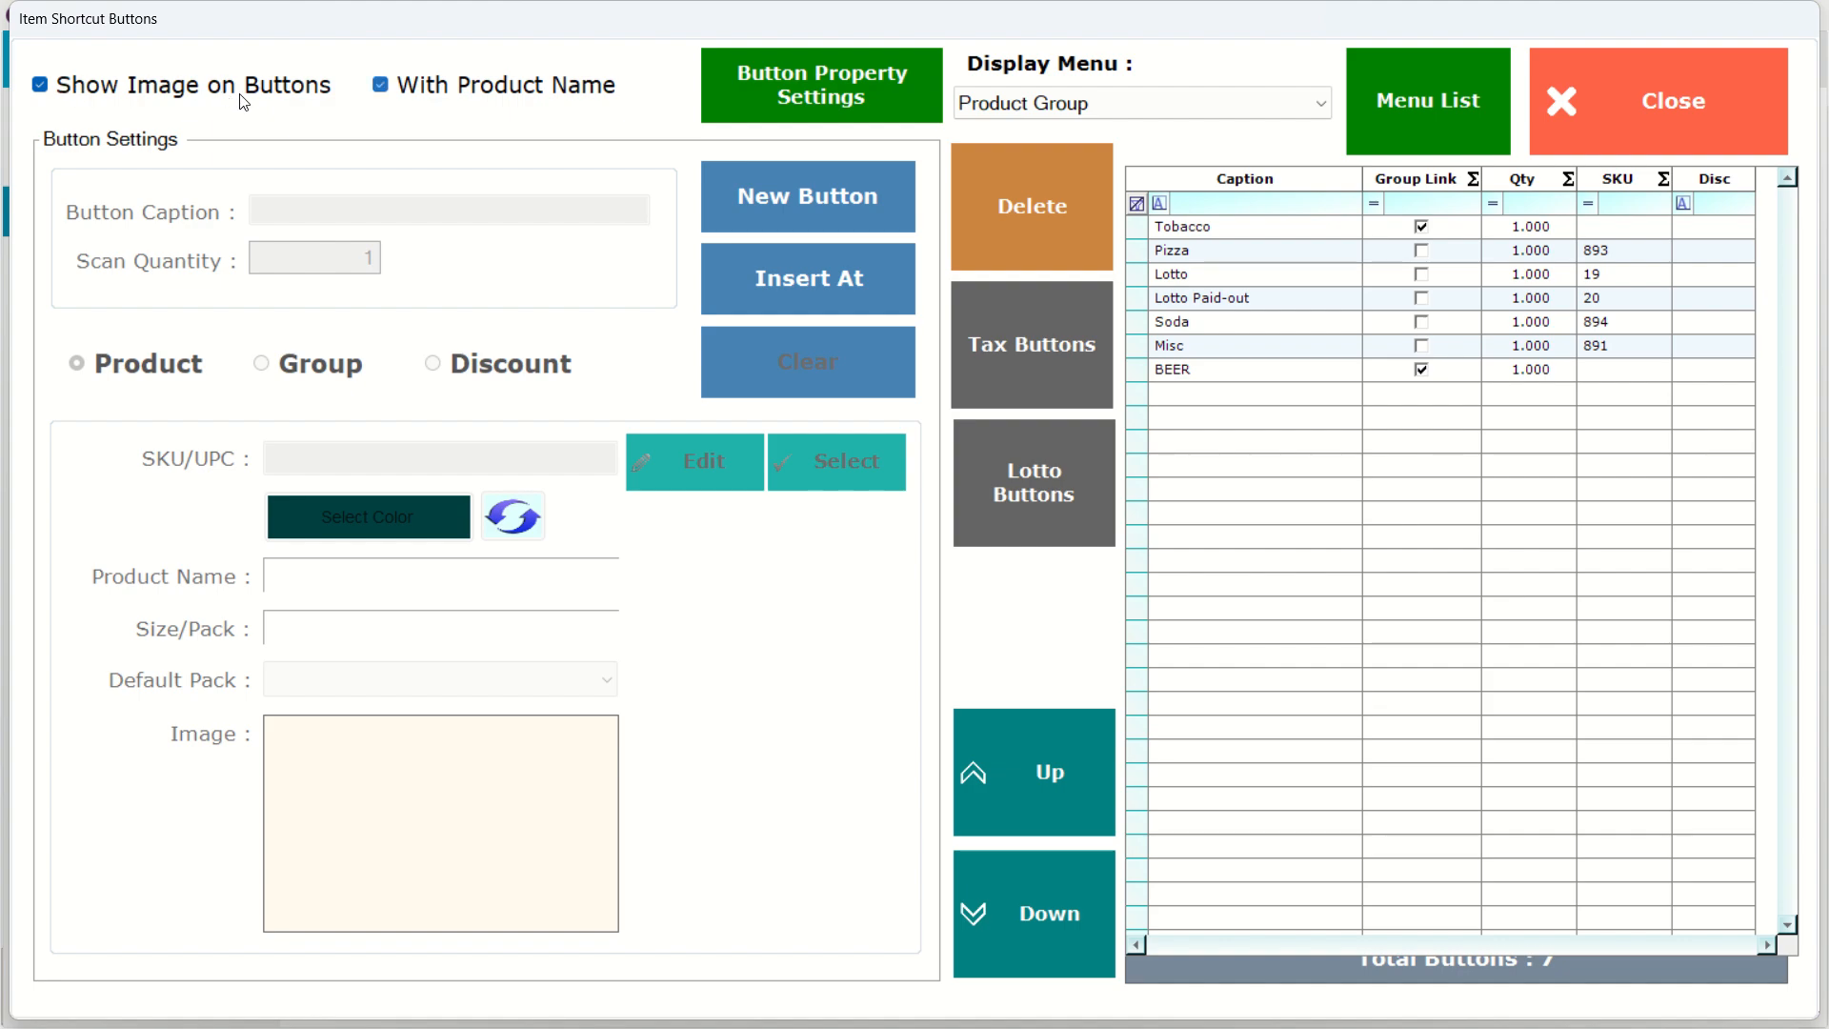
Enable showing images with product names on buttons and start a new shortcut button.
{"action": "double_click", "coordinate": [317, 100]}
{"action": "left_click", "coordinate": [385, 86]}
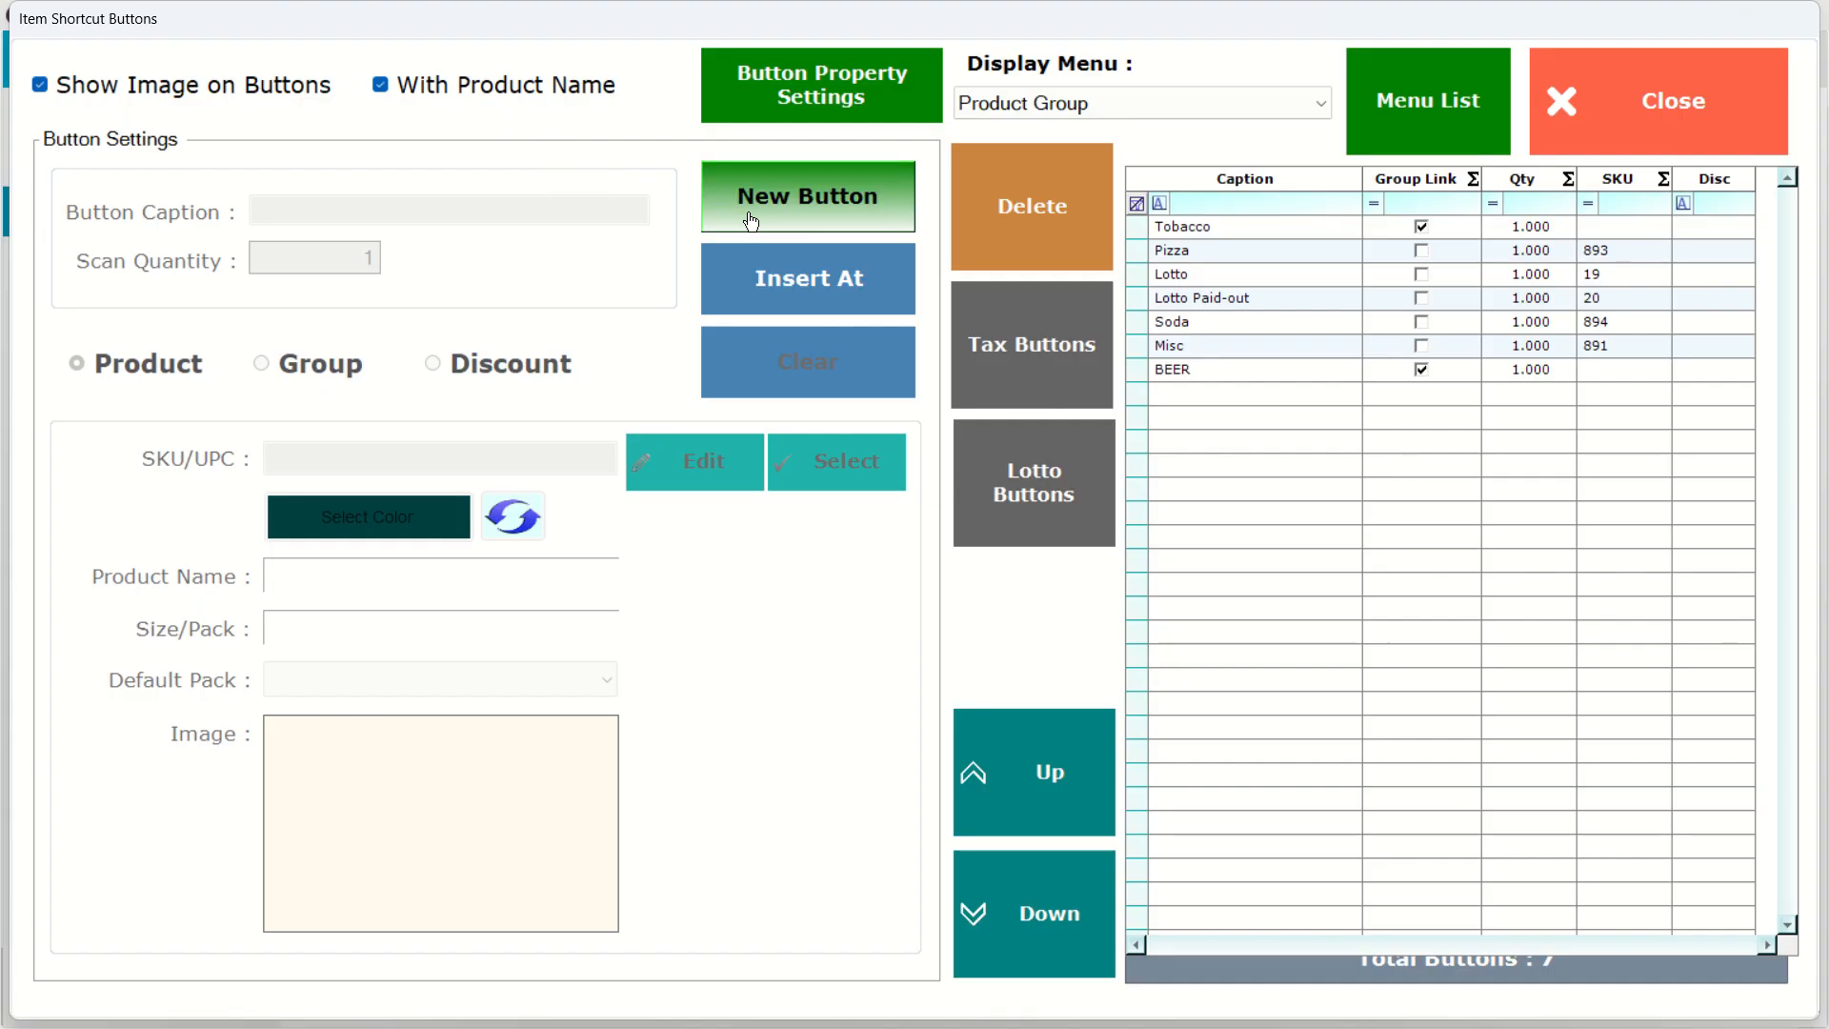
{"action": "left_click", "coordinate": [789, 211]}
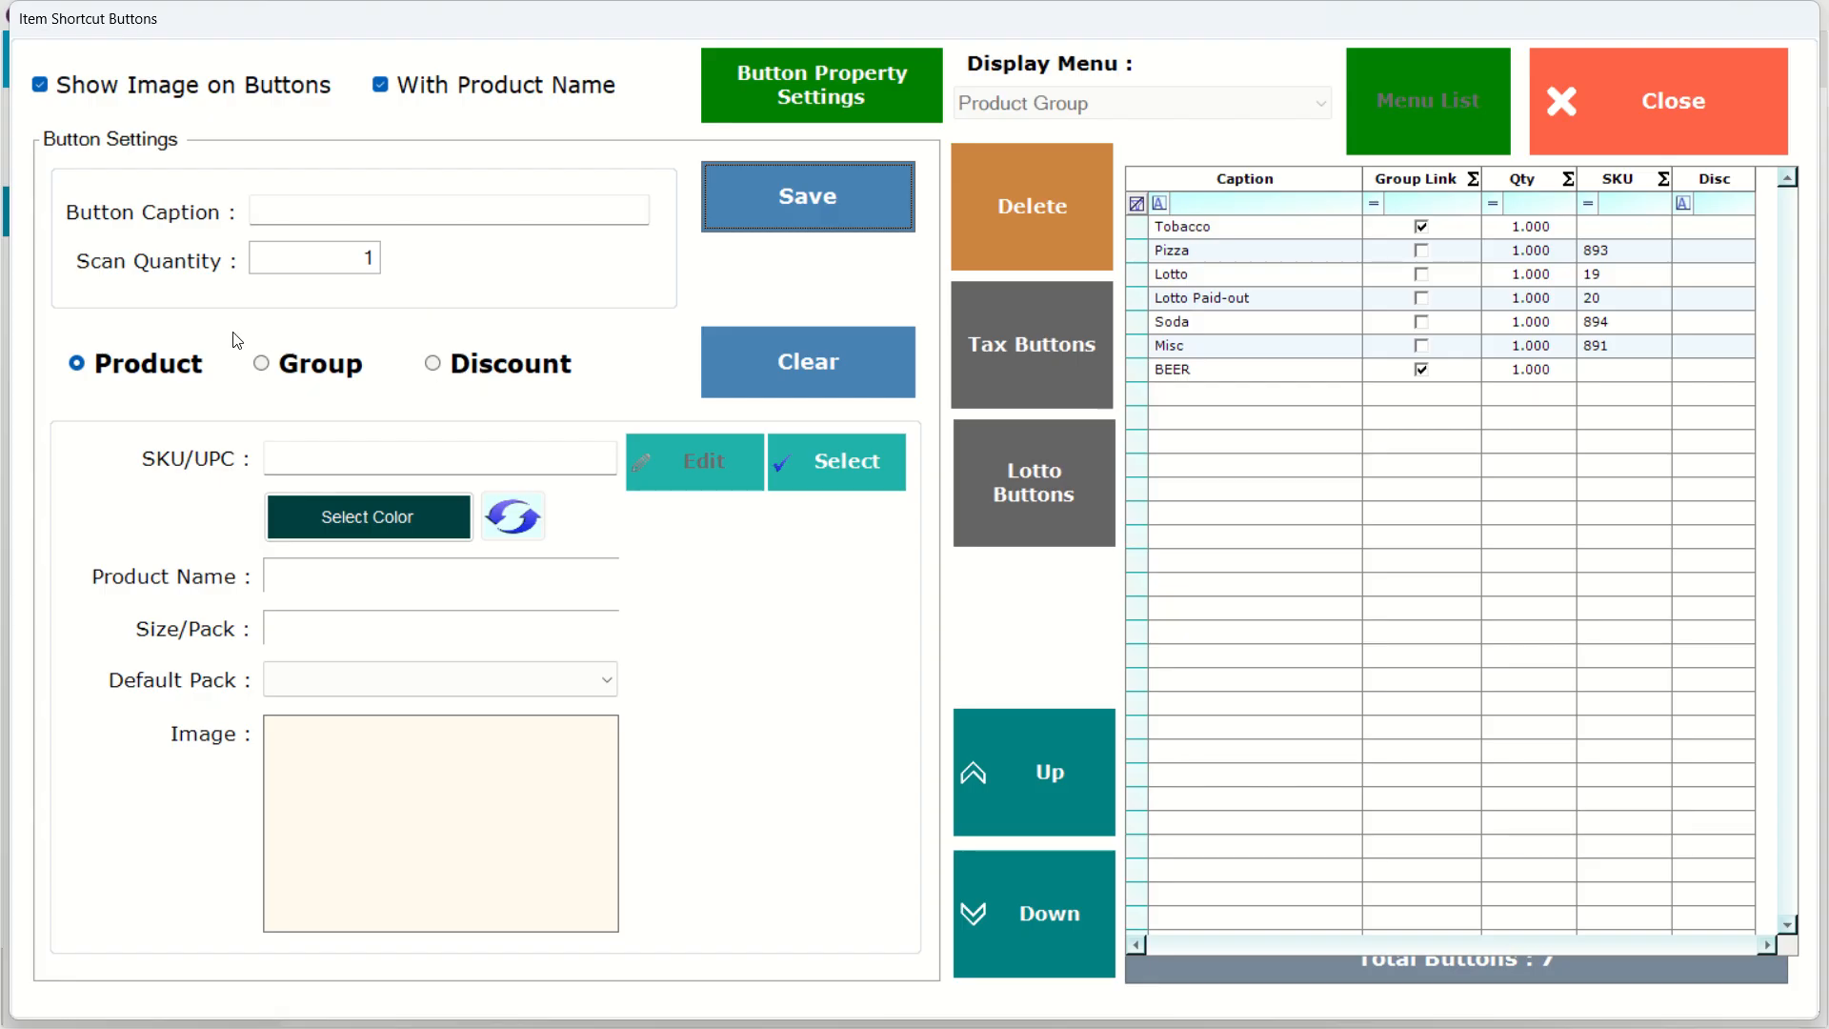
Browse the group choices for the new button and switch its type back to Product.
{"action": "left_click", "coordinate": [269, 365]}
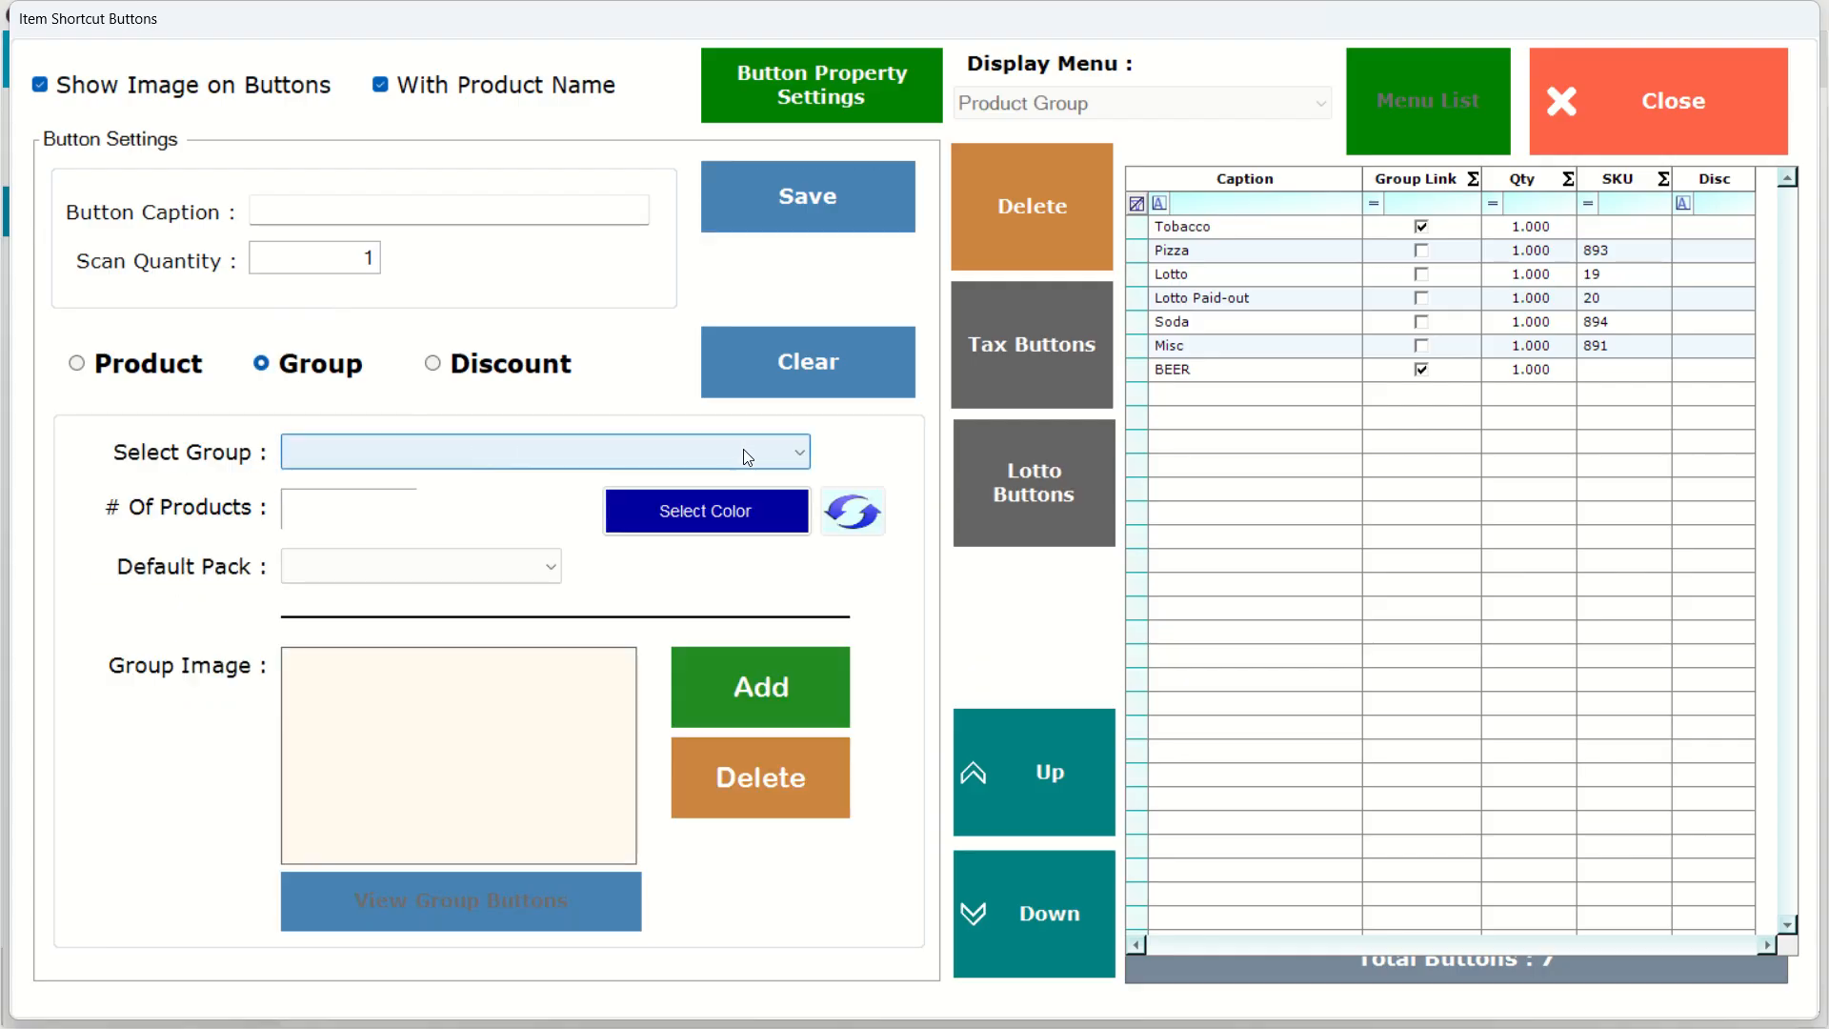
{"action": "left_click", "coordinate": [800, 452]}
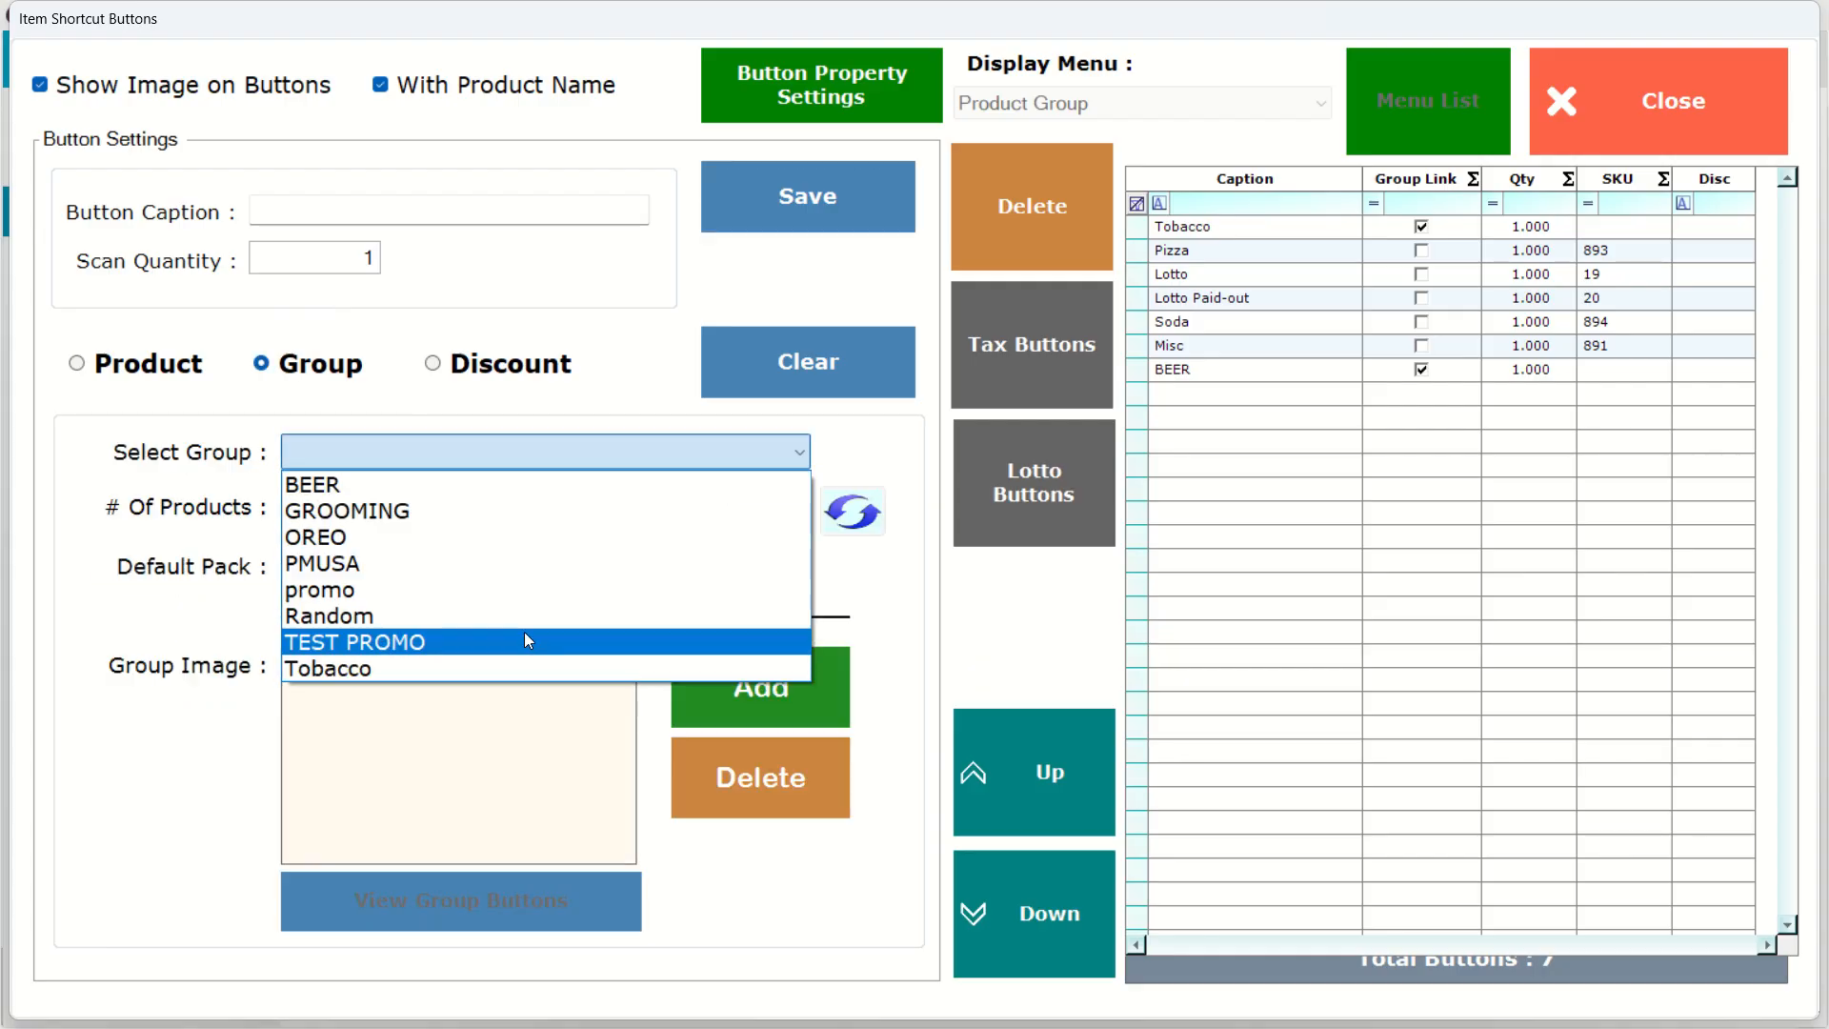
{"action": "left_click", "coordinate": [83, 367]}
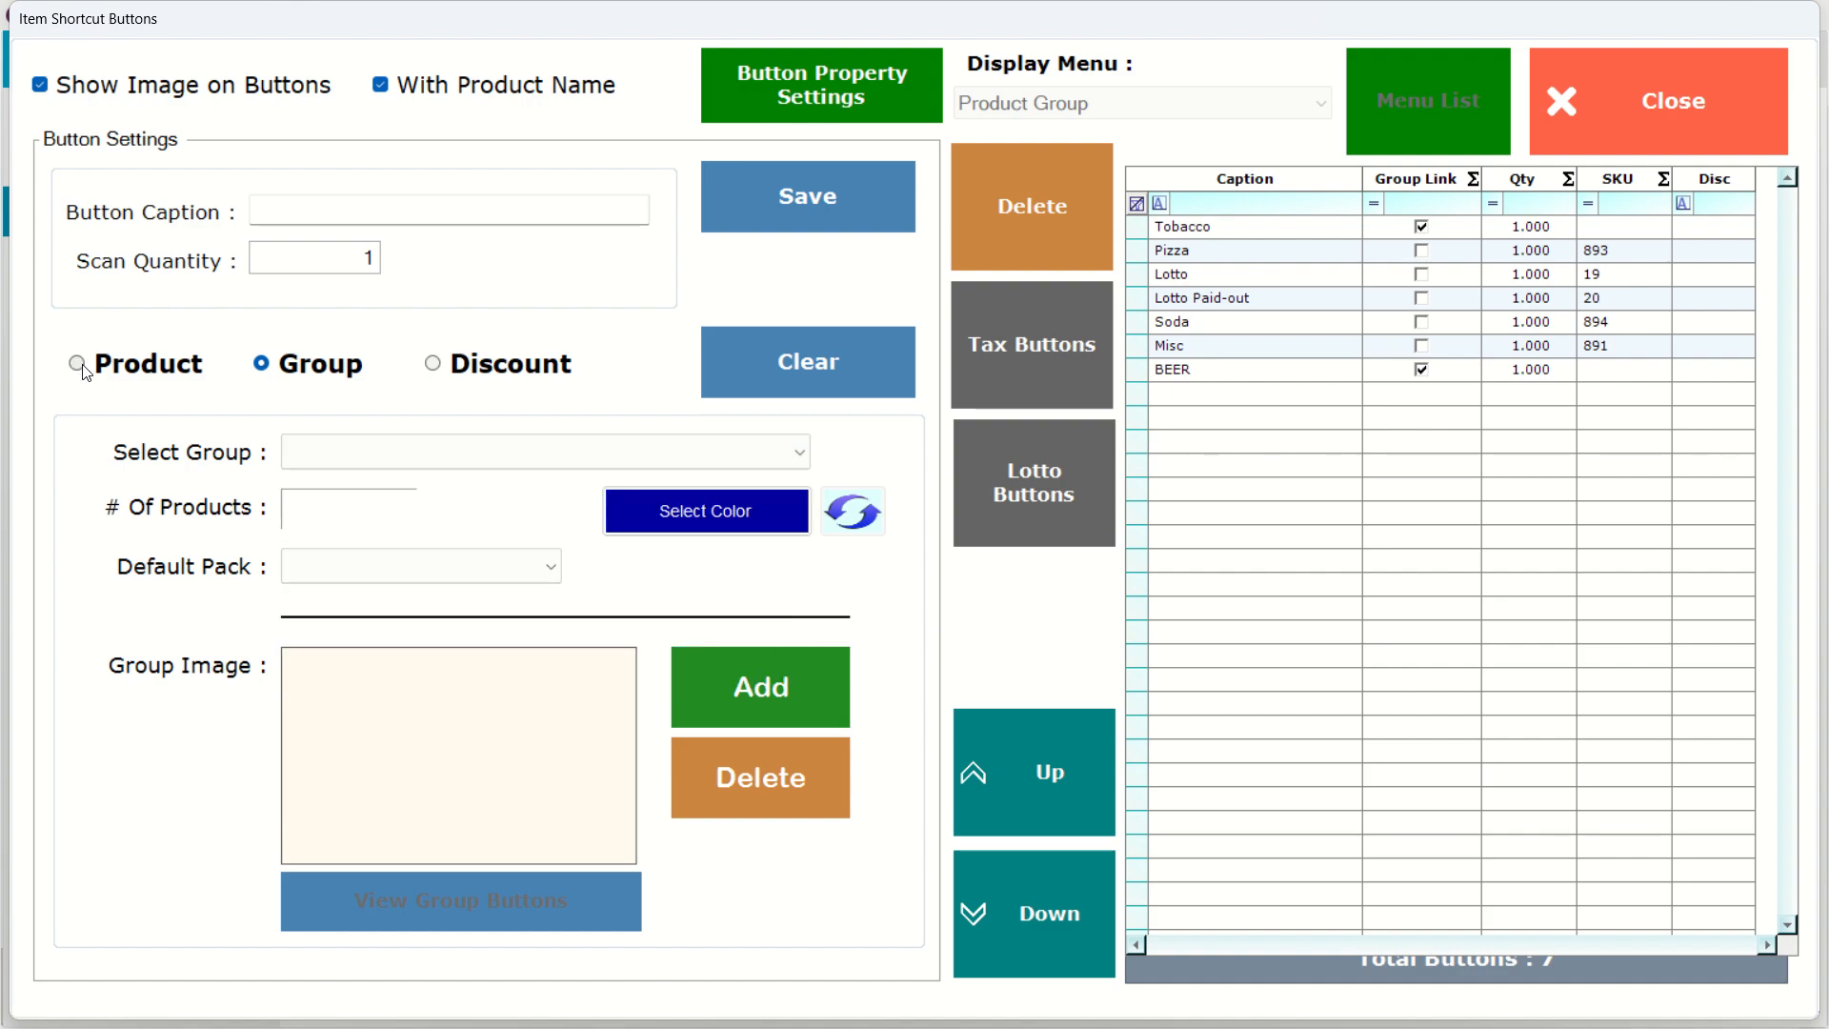
{"action": "left_click", "coordinate": [76, 363]}
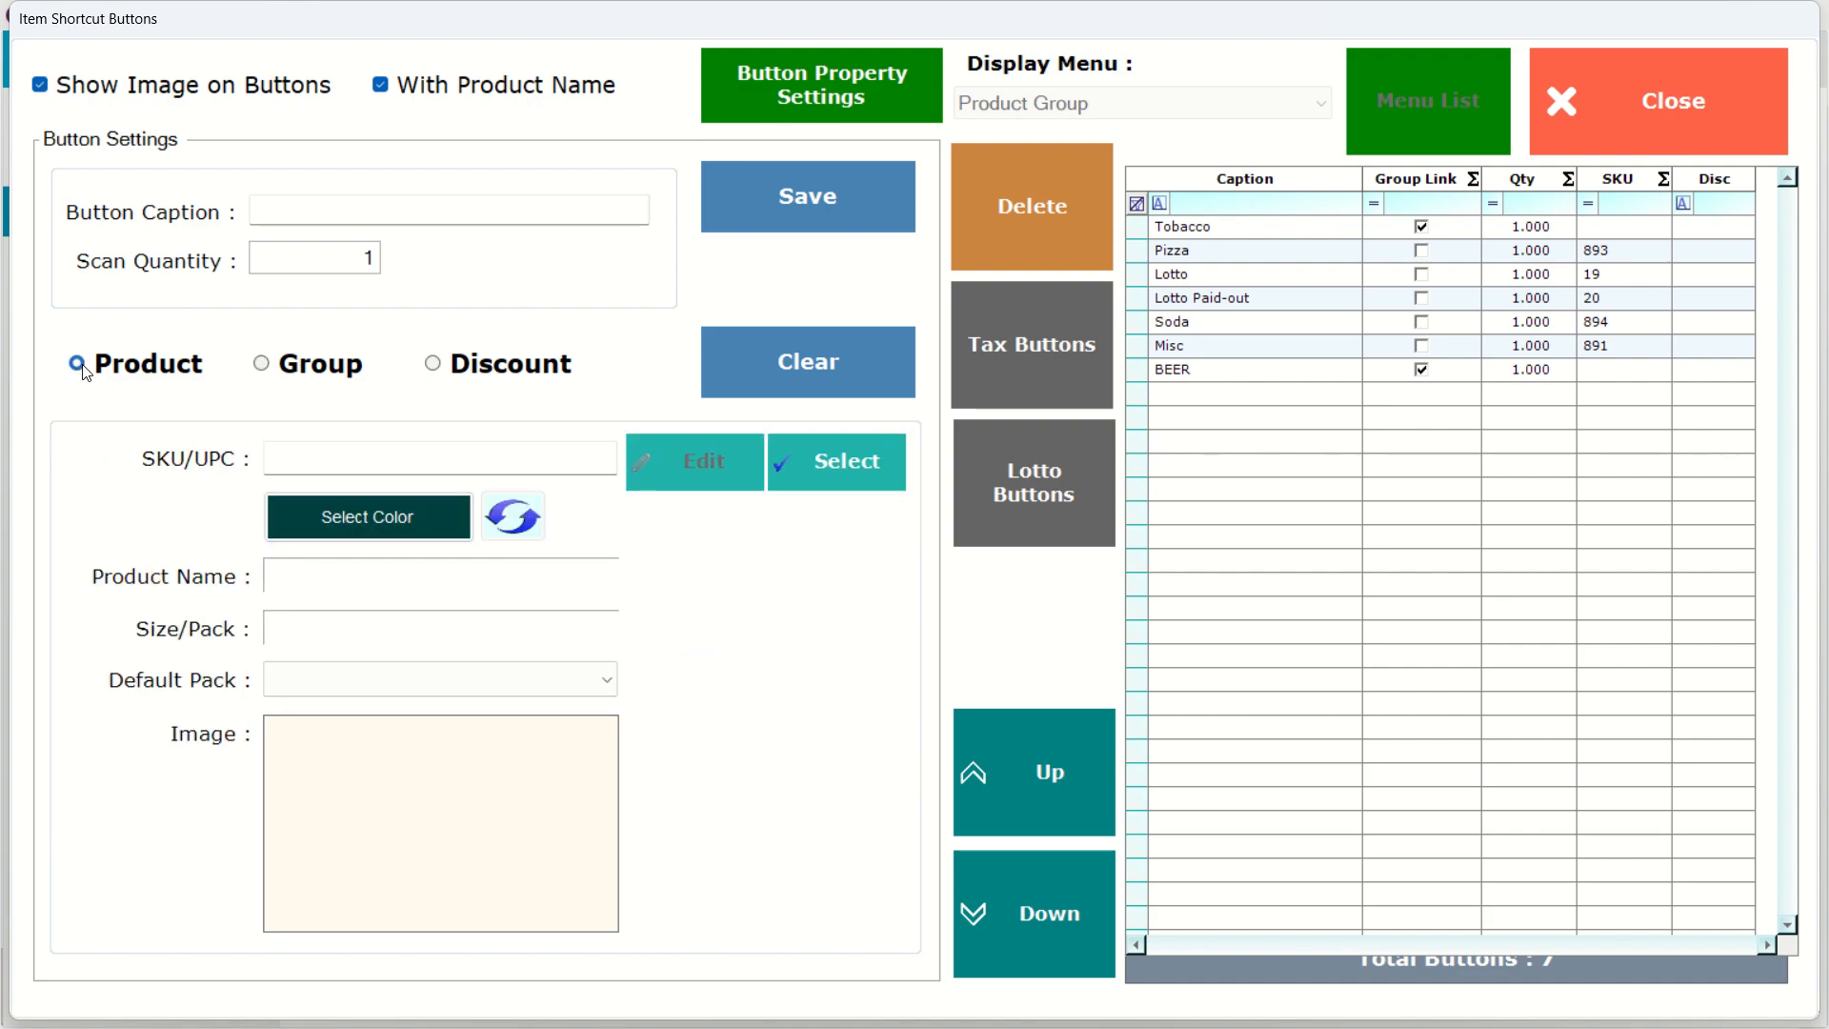
Load the product with SKU 2 into the new shortcut button.
{"action": "left_click", "coordinate": [452, 461]}
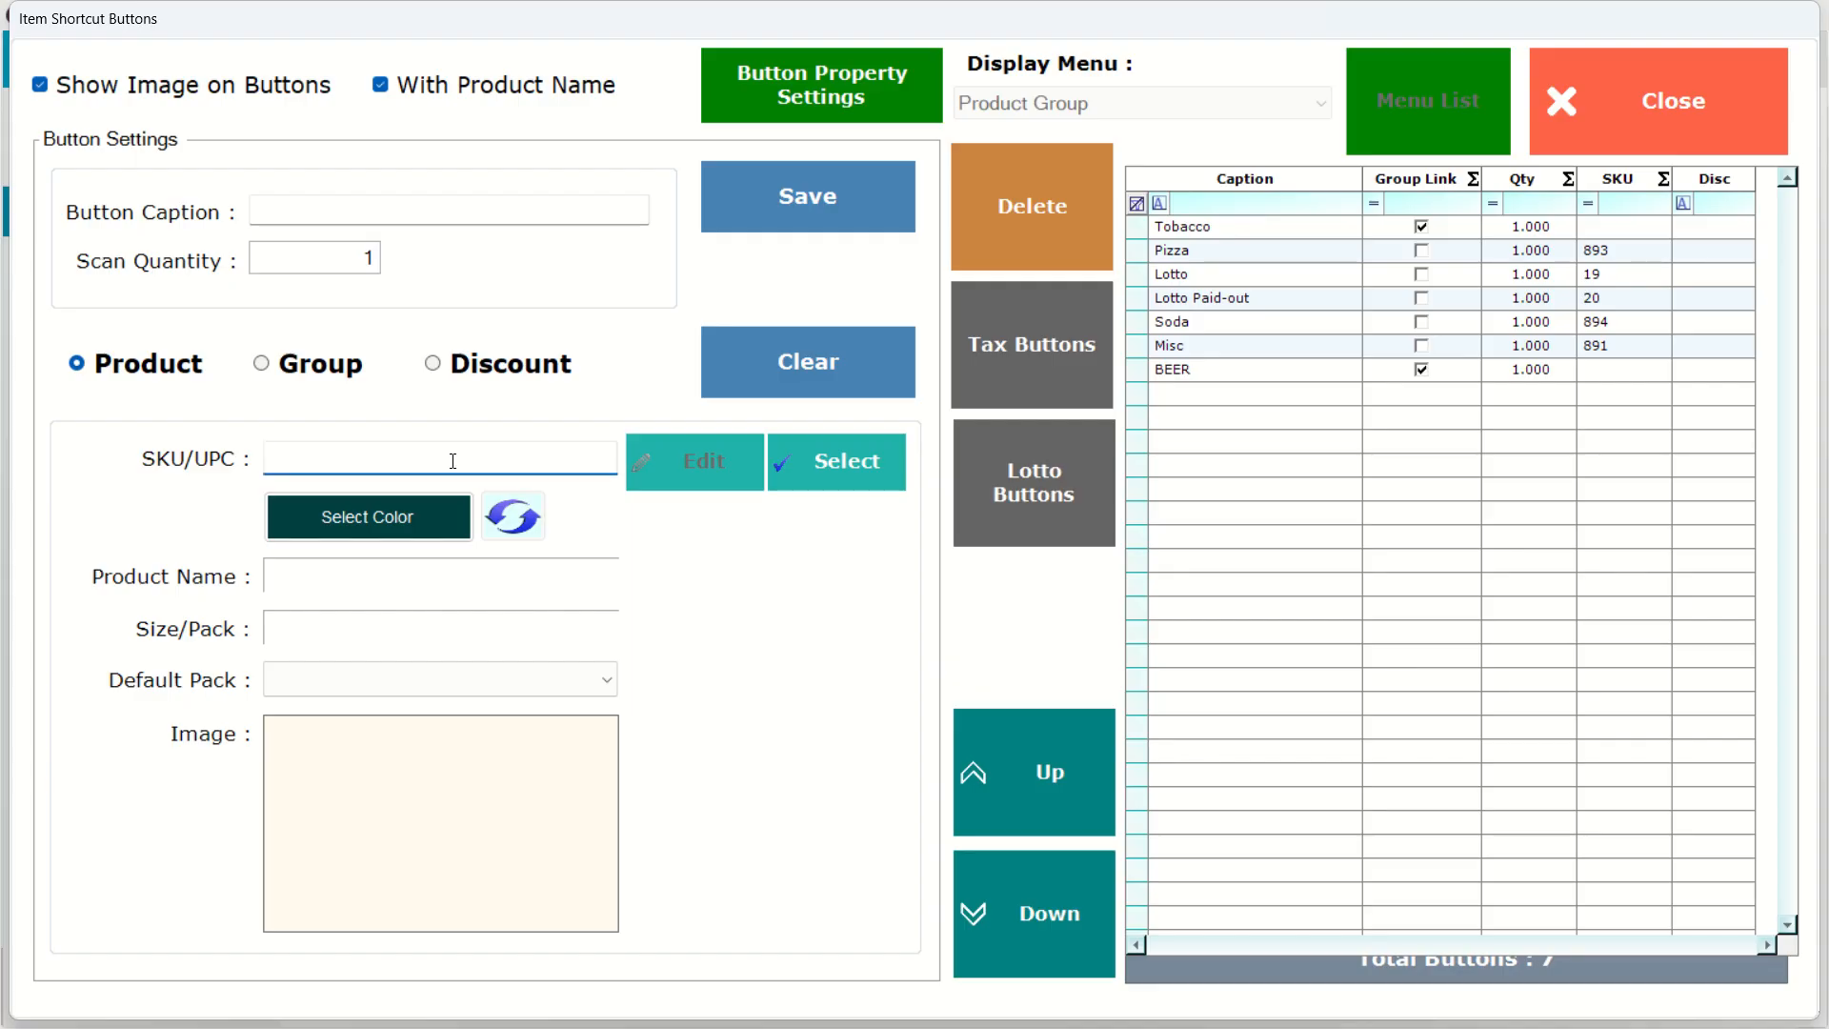
{"action": "left_click", "coordinate": [861, 484]}
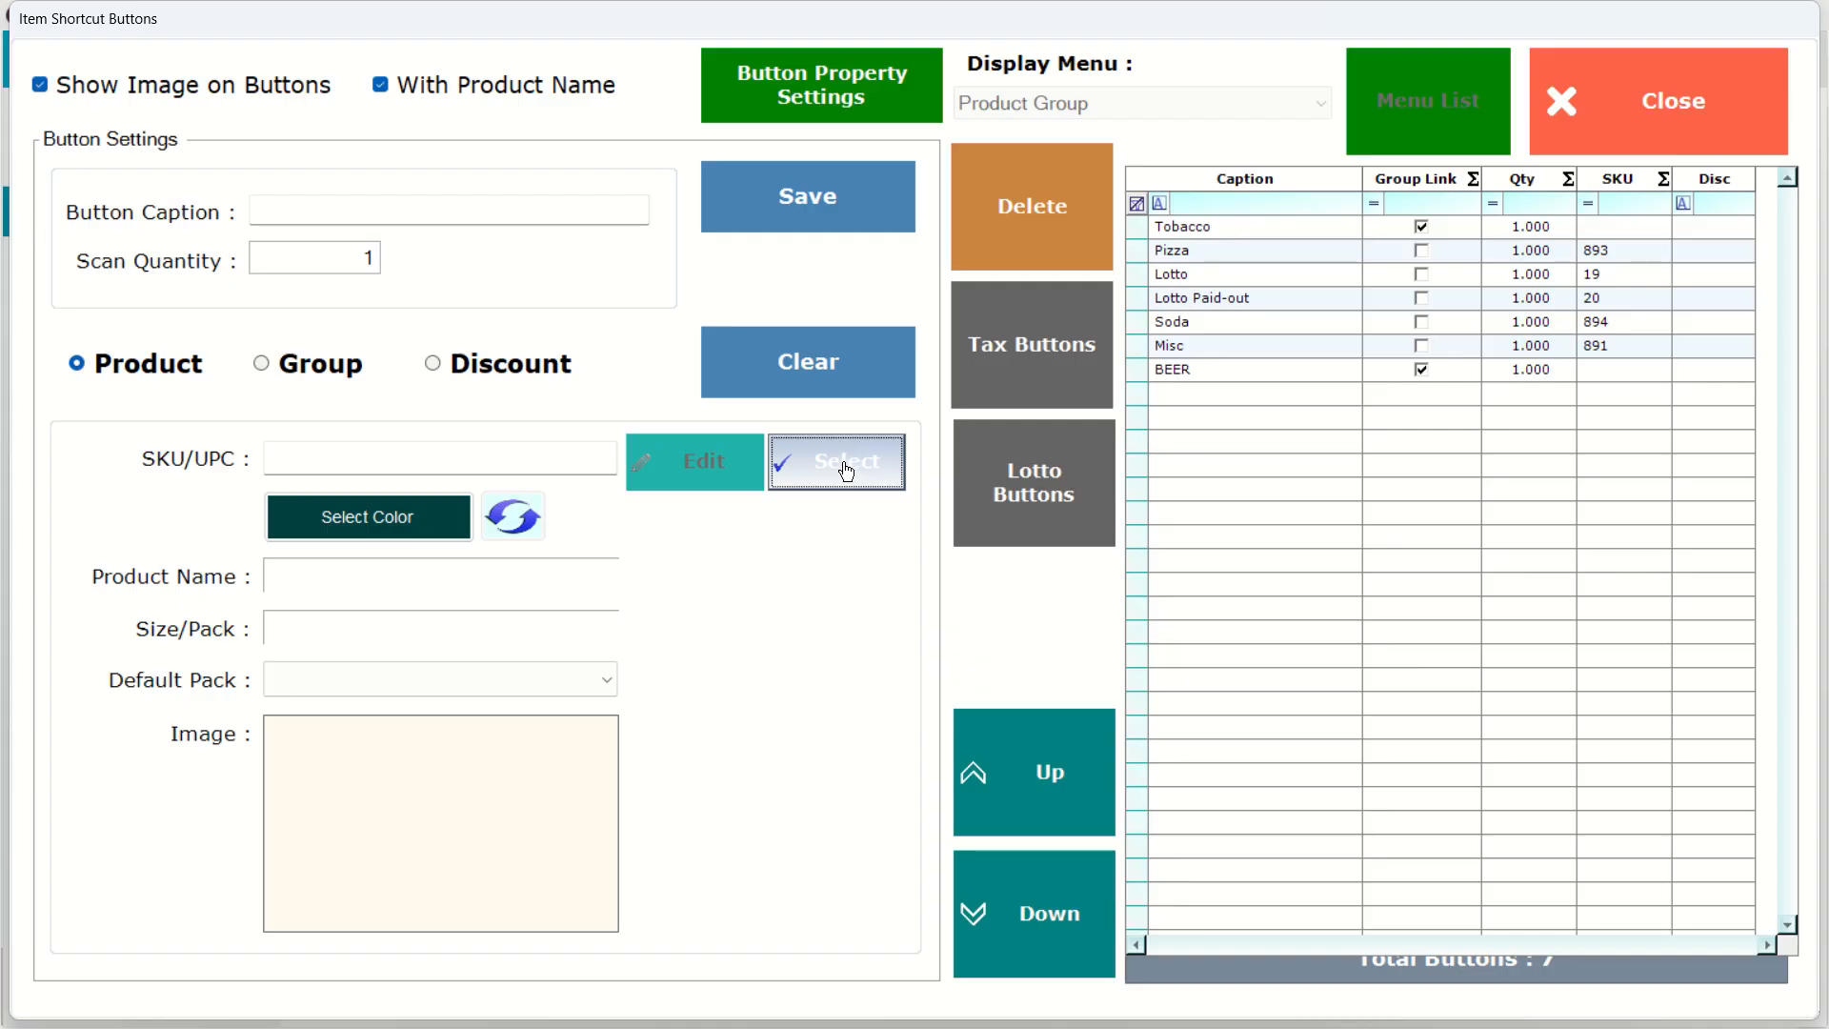
{"action": "left_click", "coordinate": [553, 456]}
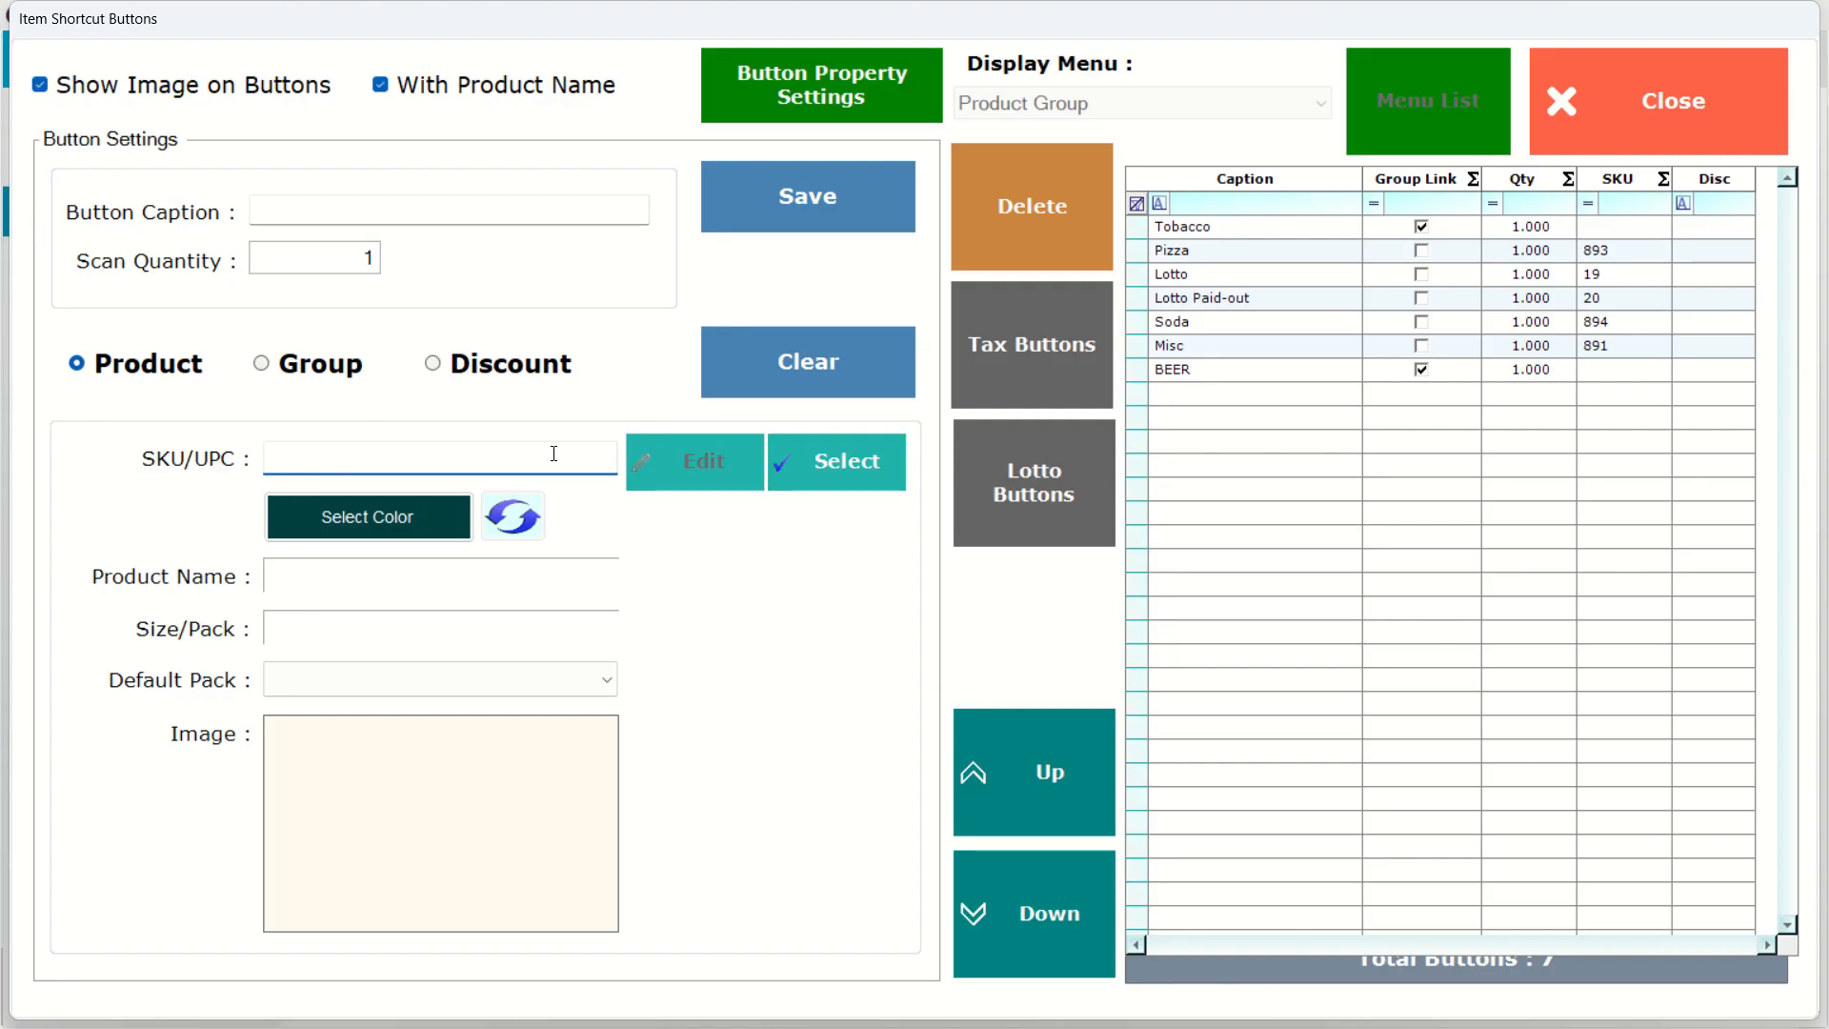
{"action": "type", "text": "5"}
{"action": "key", "text": "Return"}
{"action": "key", "text": "BackSpace"}
{"action": "type", "text": "2"}
{"action": "key", "text": "Return"}
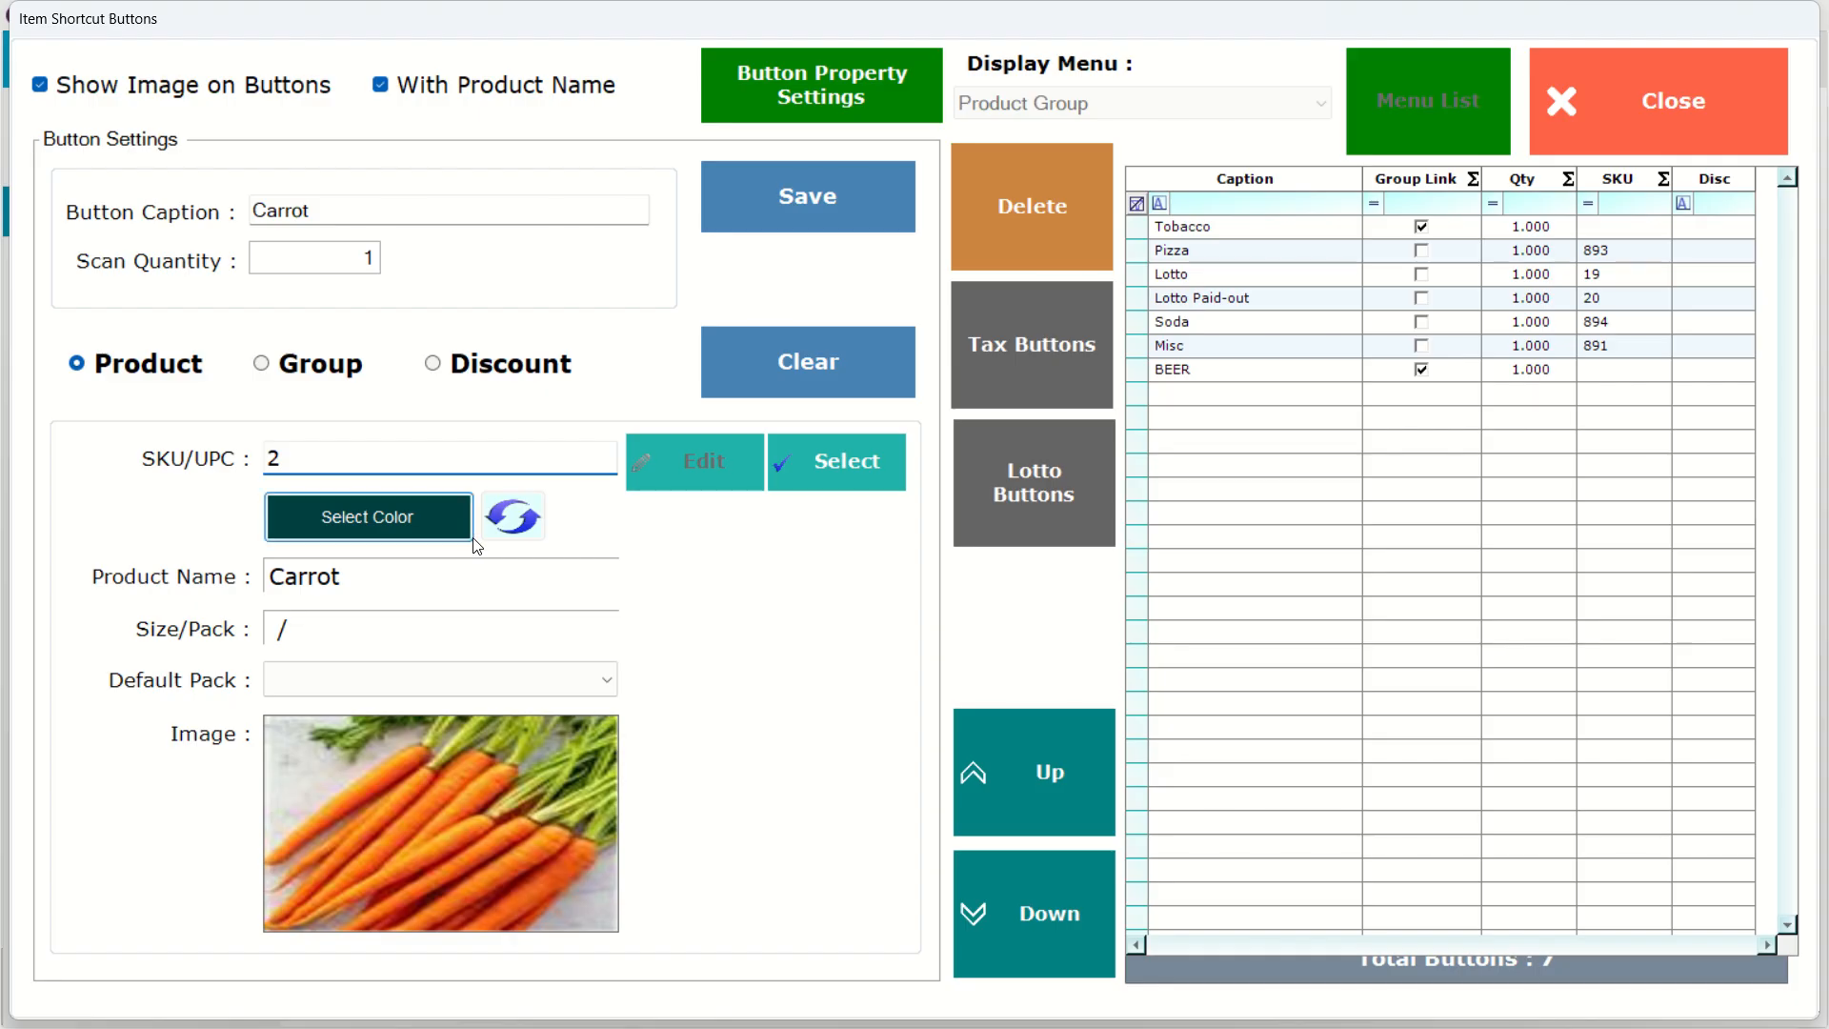
Save the Carrot shortcut button, close the shortcut editor and exit the back office.
{"action": "left_click", "coordinate": [760, 219]}
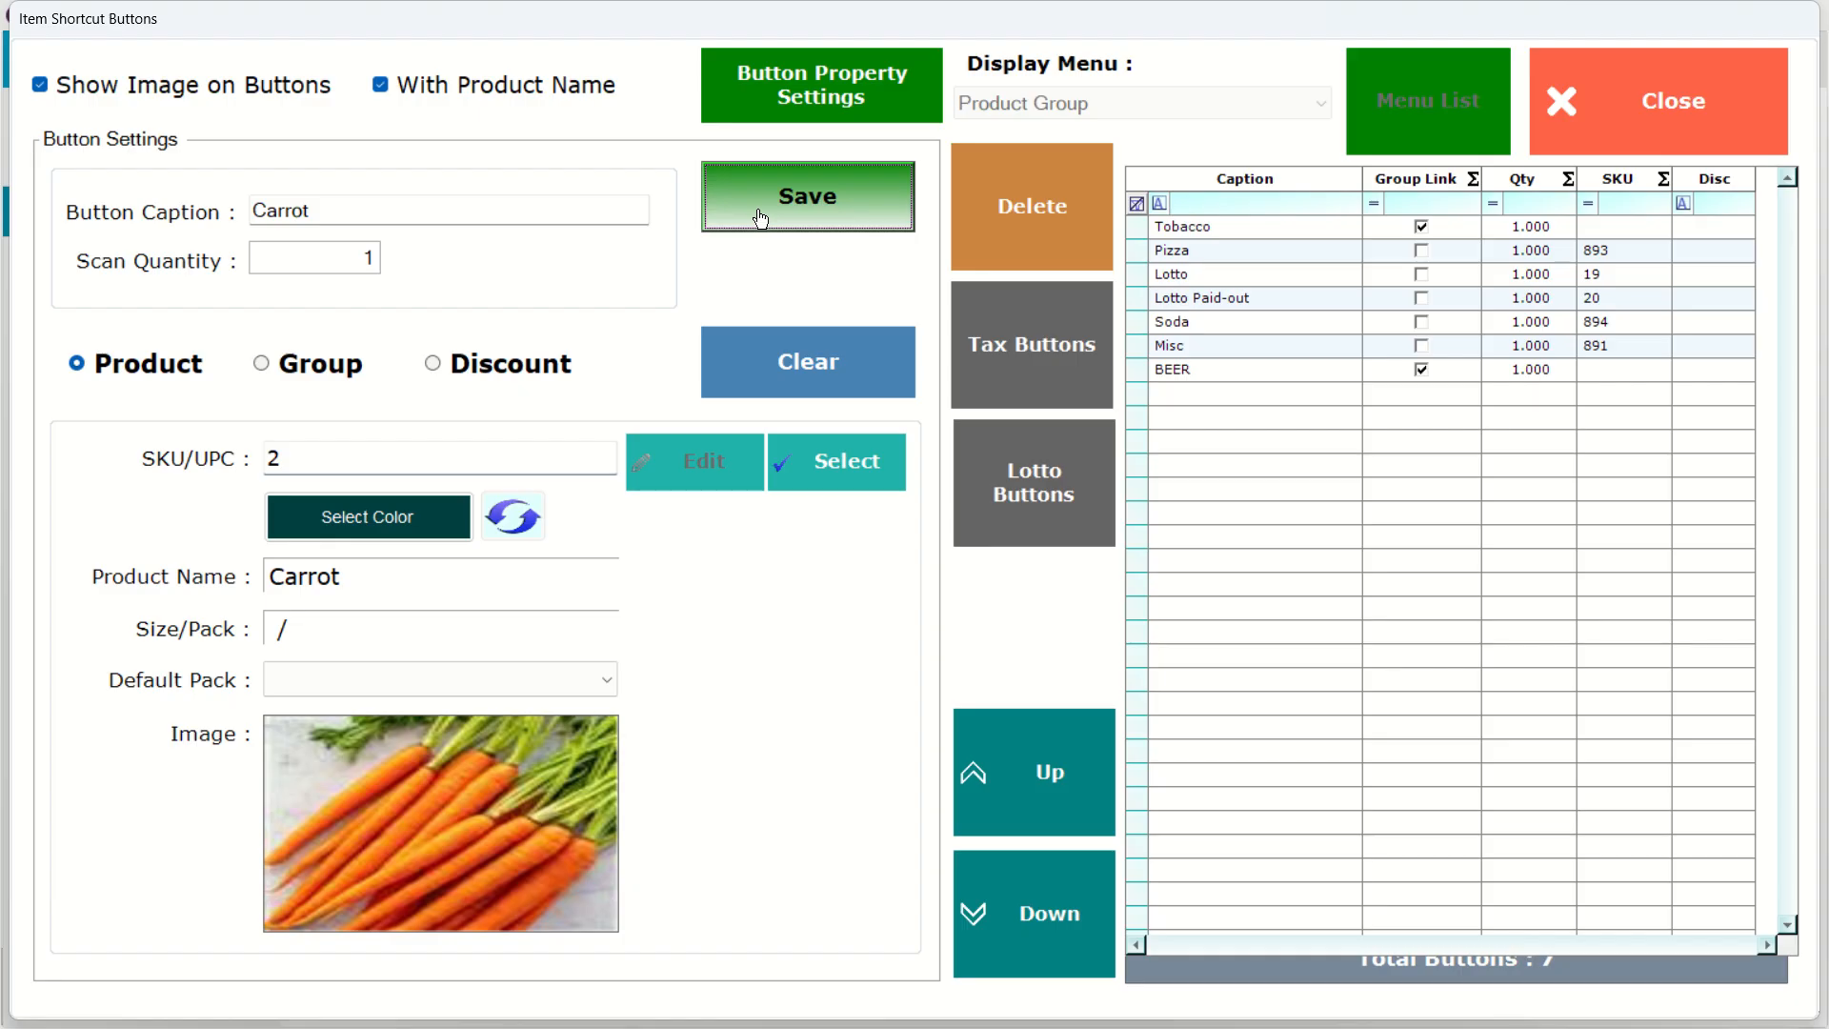
{"action": "left_click", "coordinate": [761, 219]}
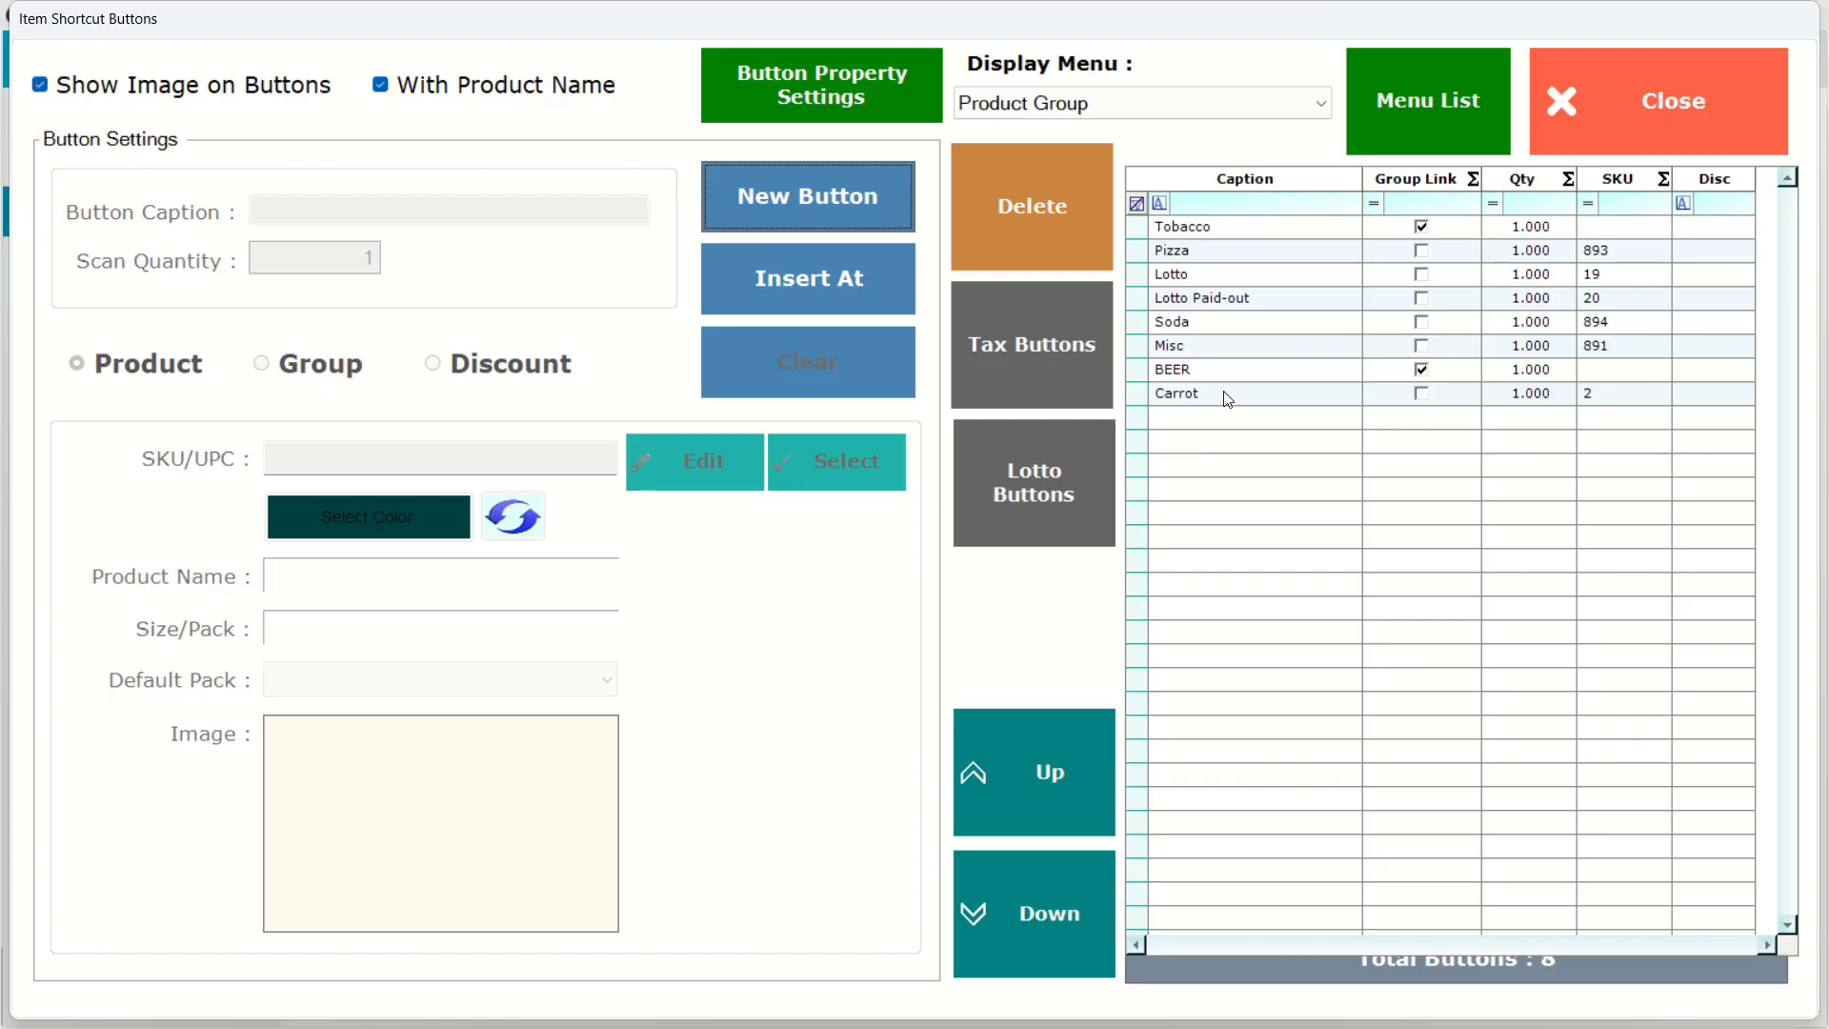
{"action": "left_click", "coordinate": [1646, 99]}
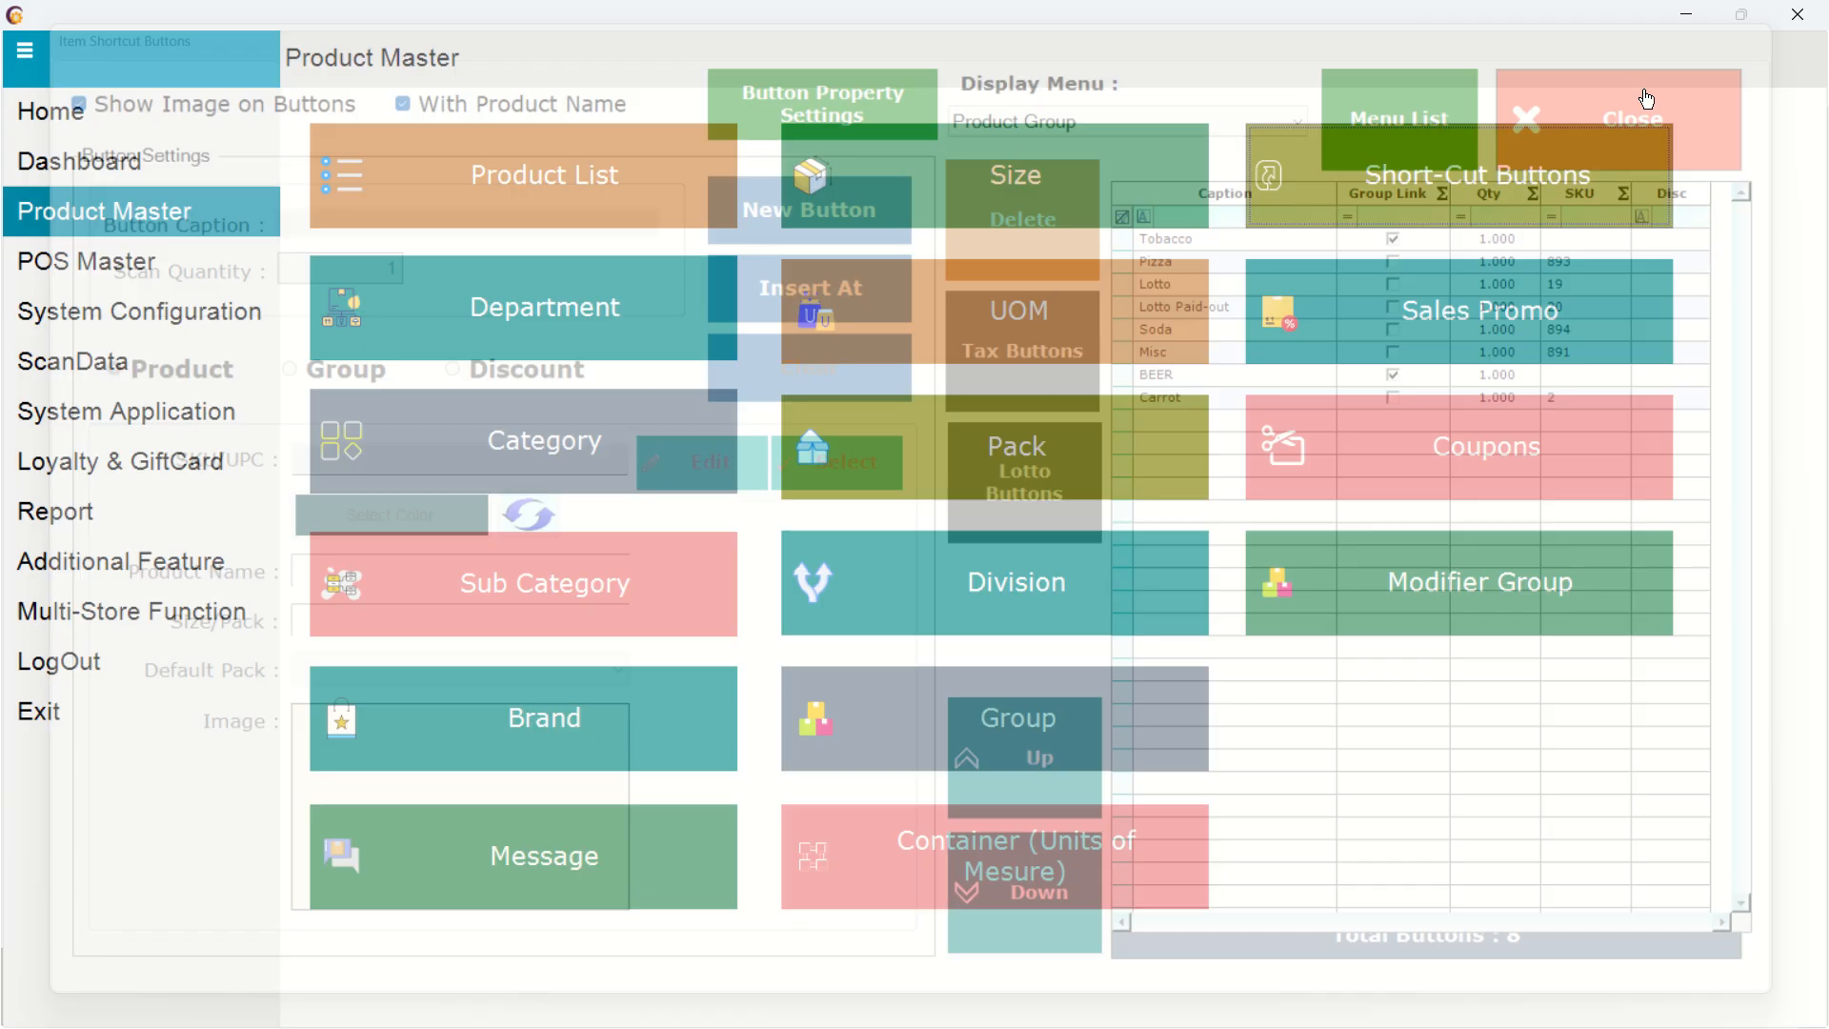
{"action": "left_click", "coordinate": [1809, 9]}
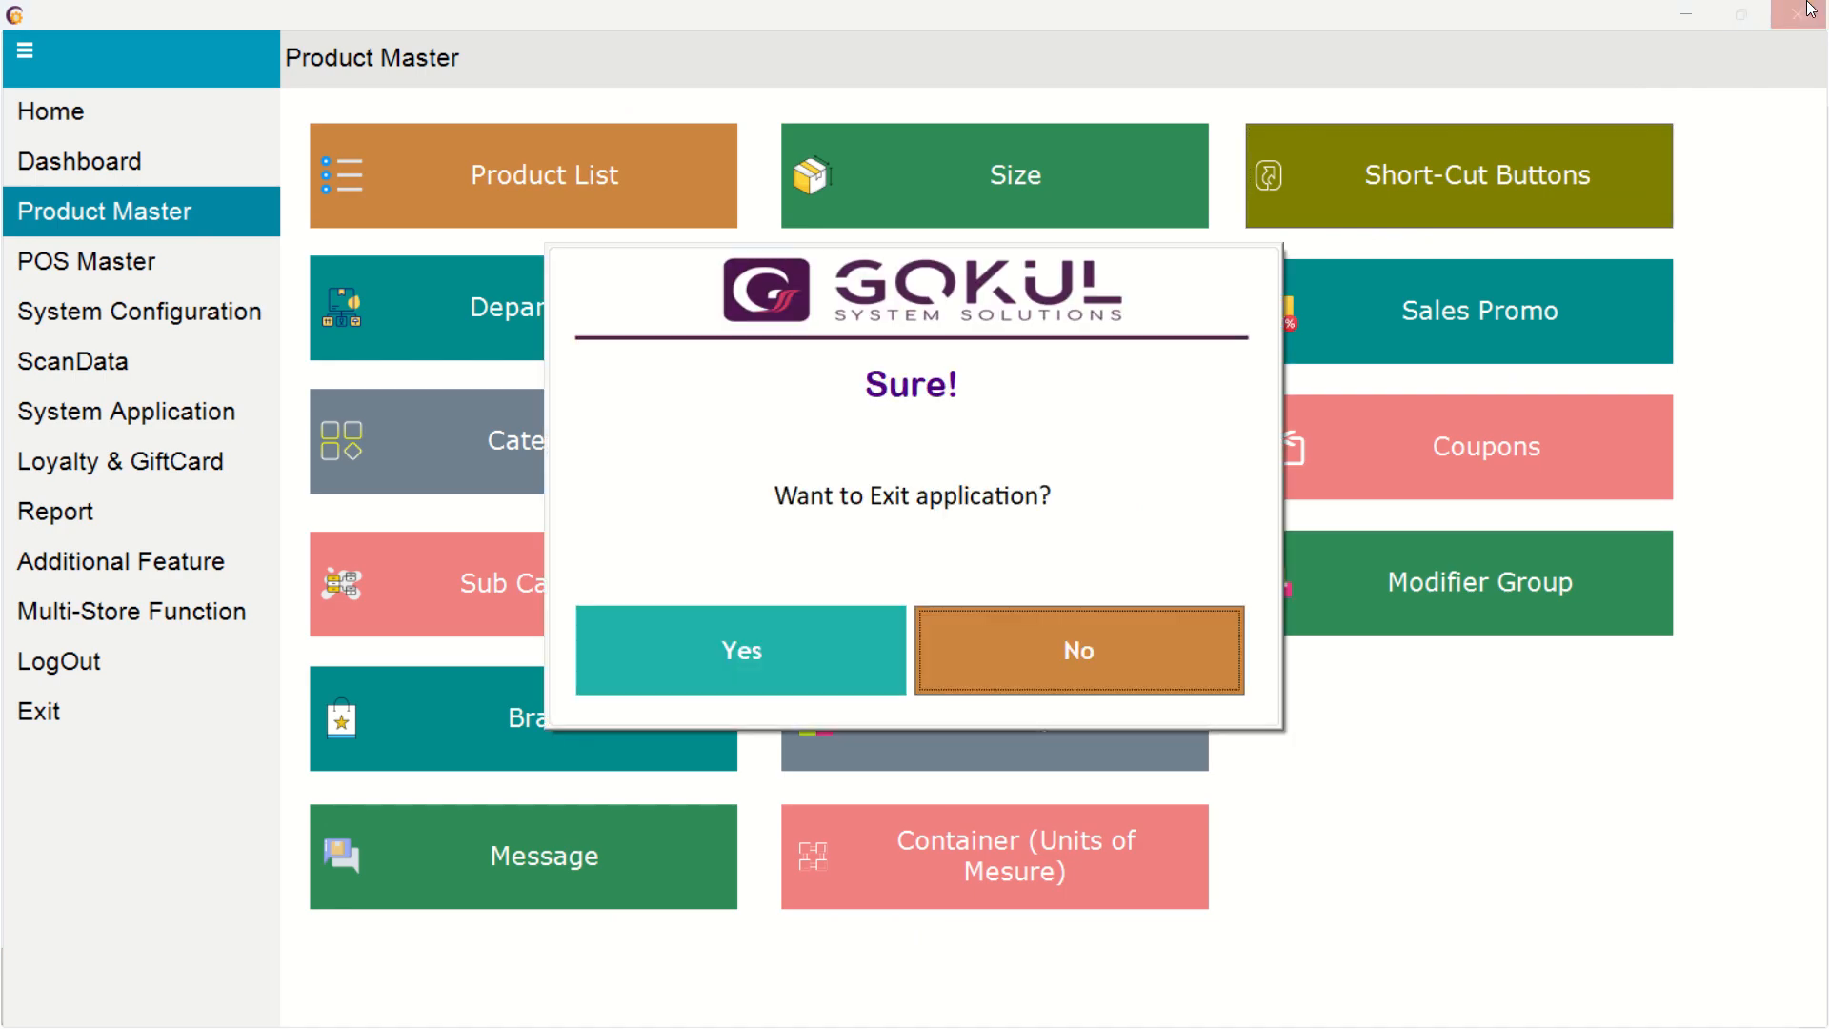
{"action": "left_click", "coordinate": [794, 661]}
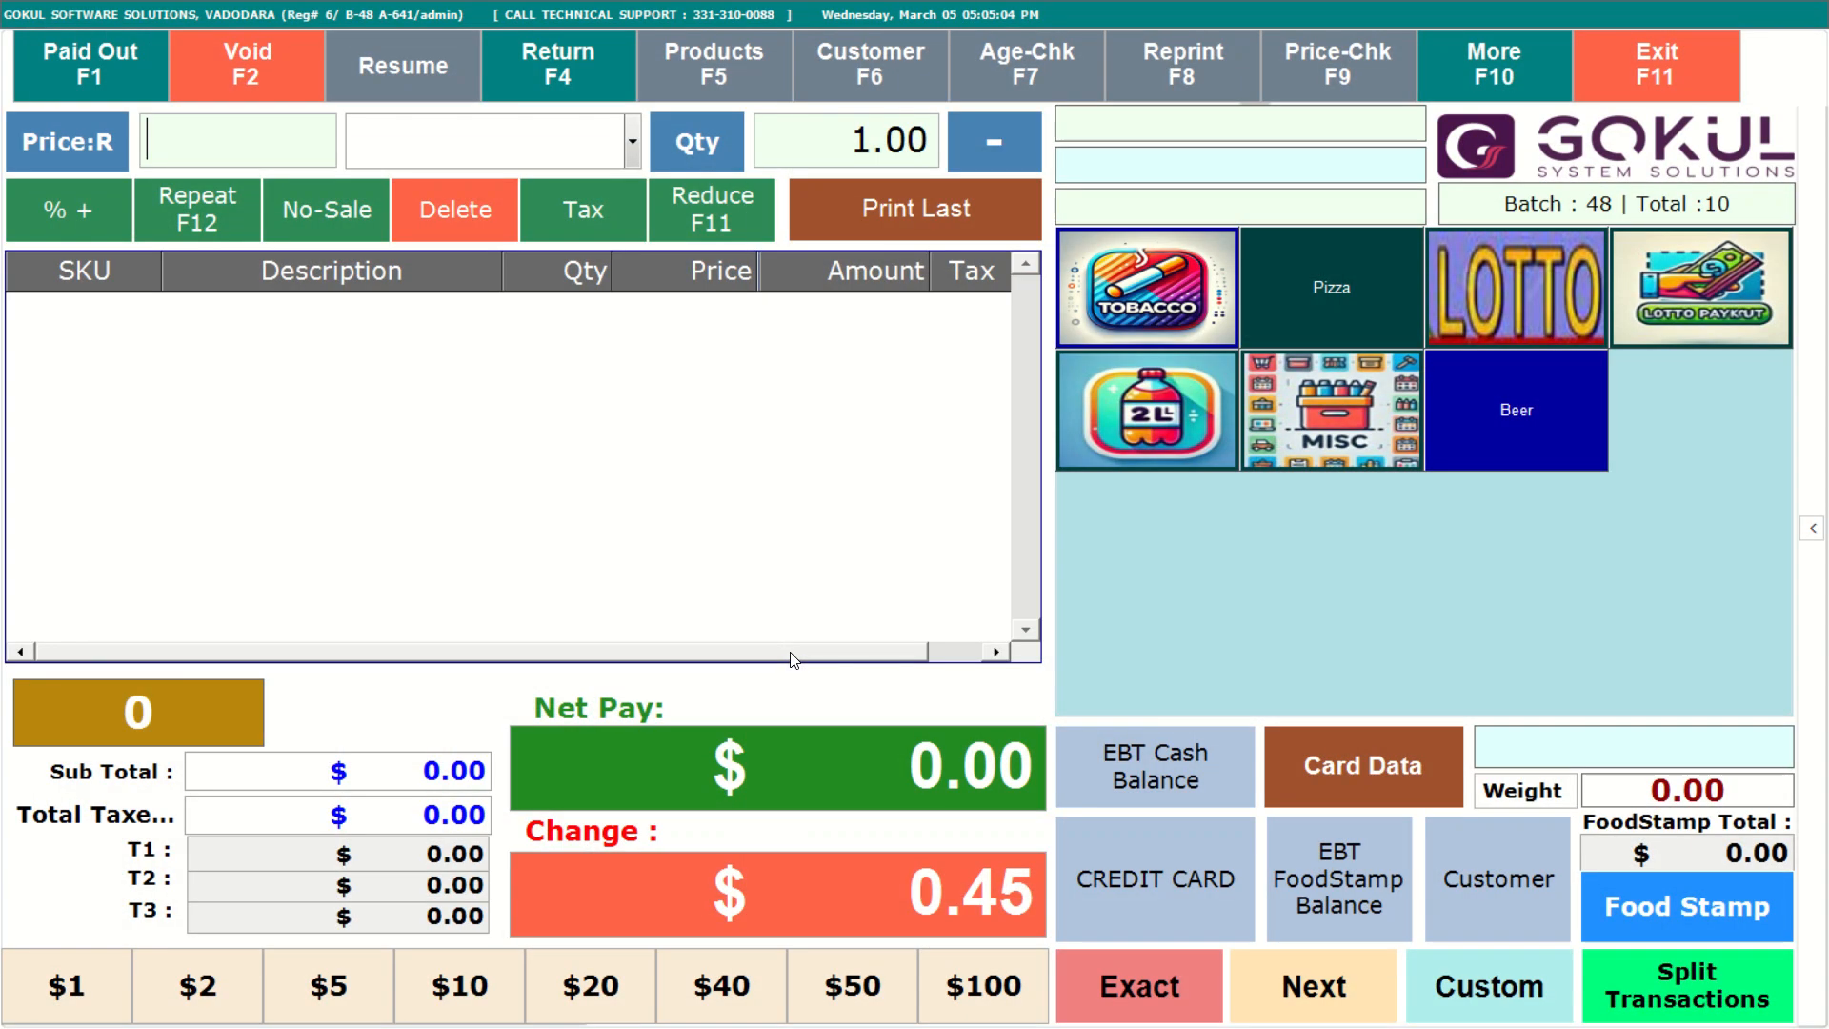
Reload the POS data so the register picks up the new Carrot shortcut button.
{"action": "left_click", "coordinate": [1509, 72]}
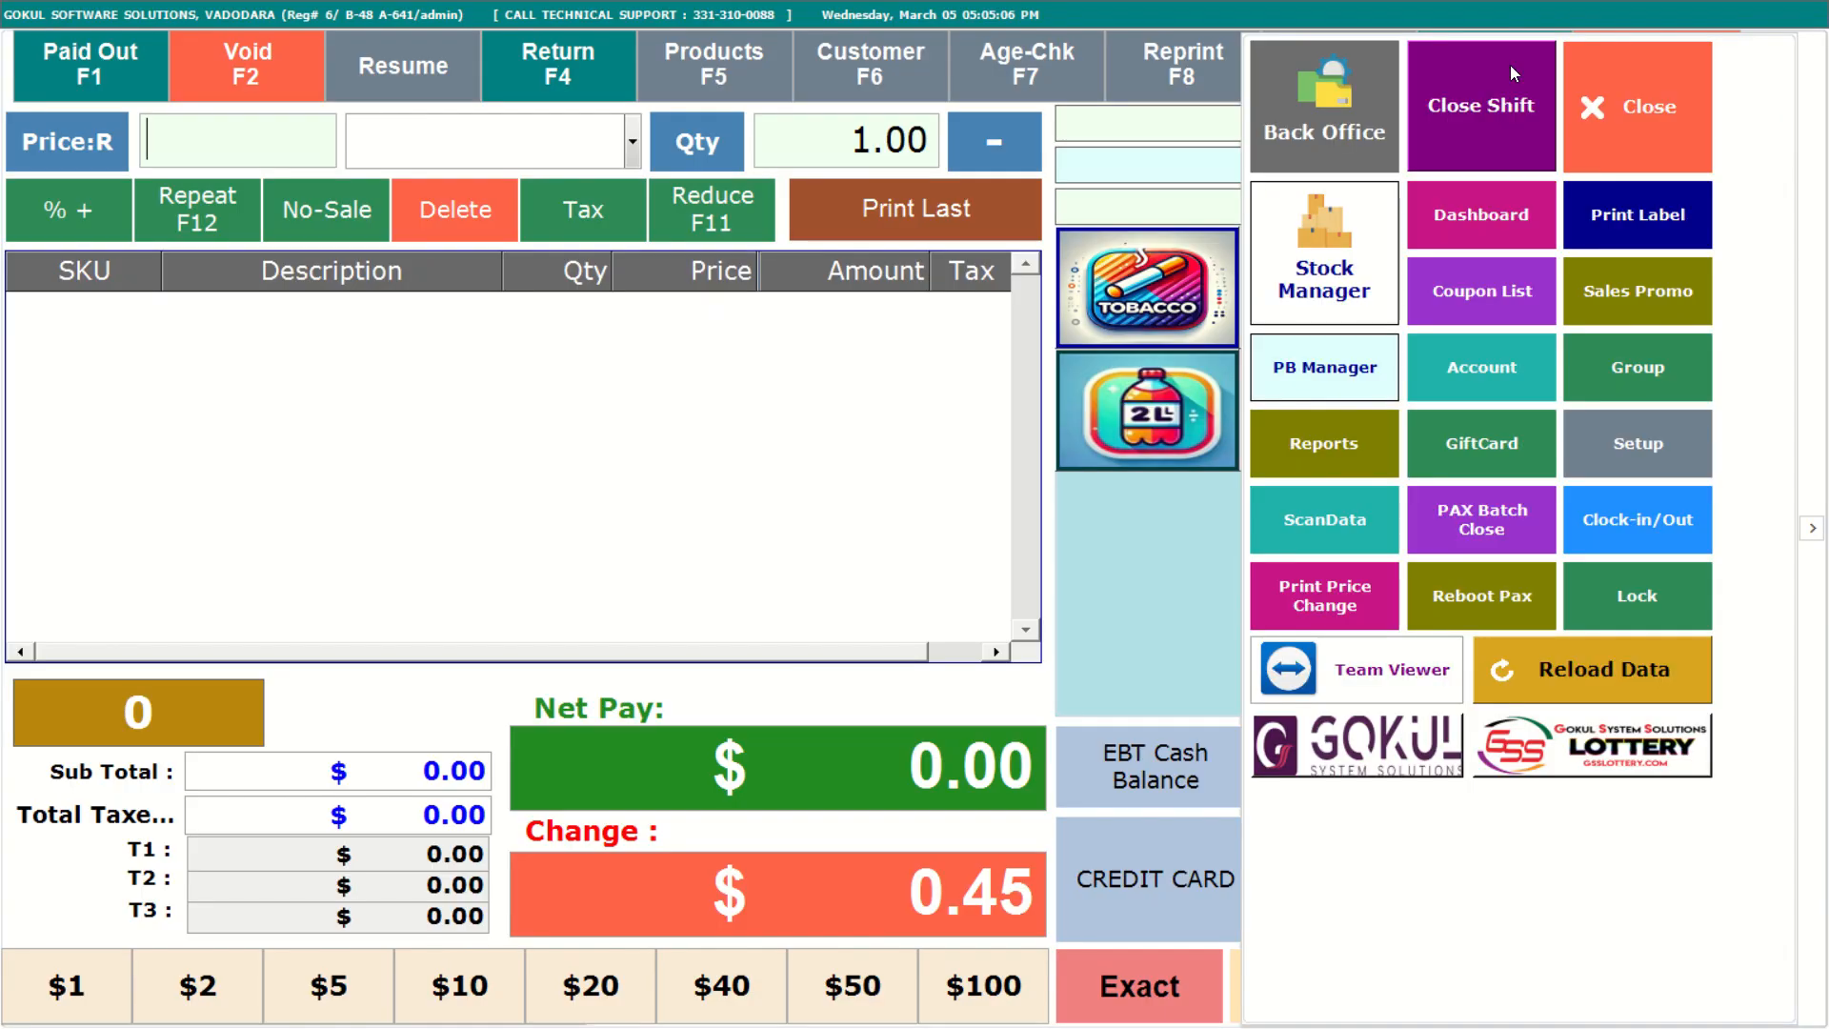
{"action": "left_click", "coordinate": [1530, 670]}
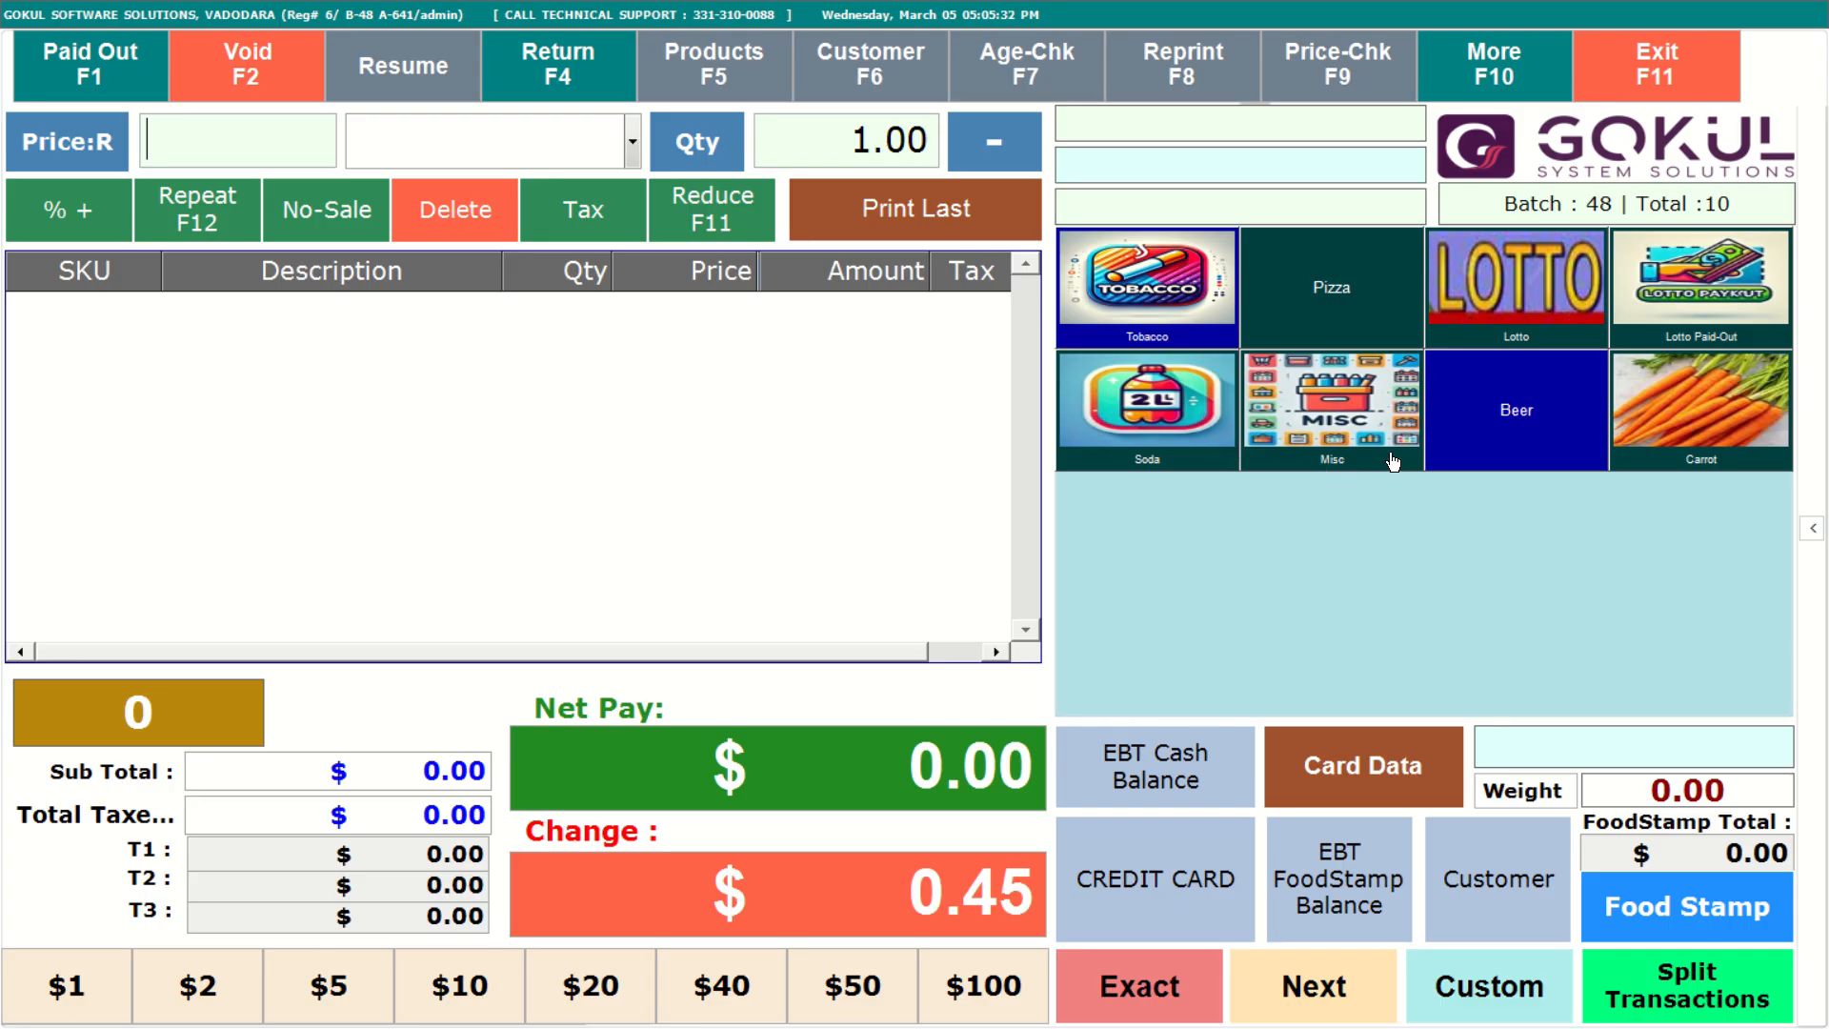
Open the back office Short-Cut Buttons editor from the POS and turn off showing product names on buttons.
{"action": "left_click", "coordinate": [1497, 54]}
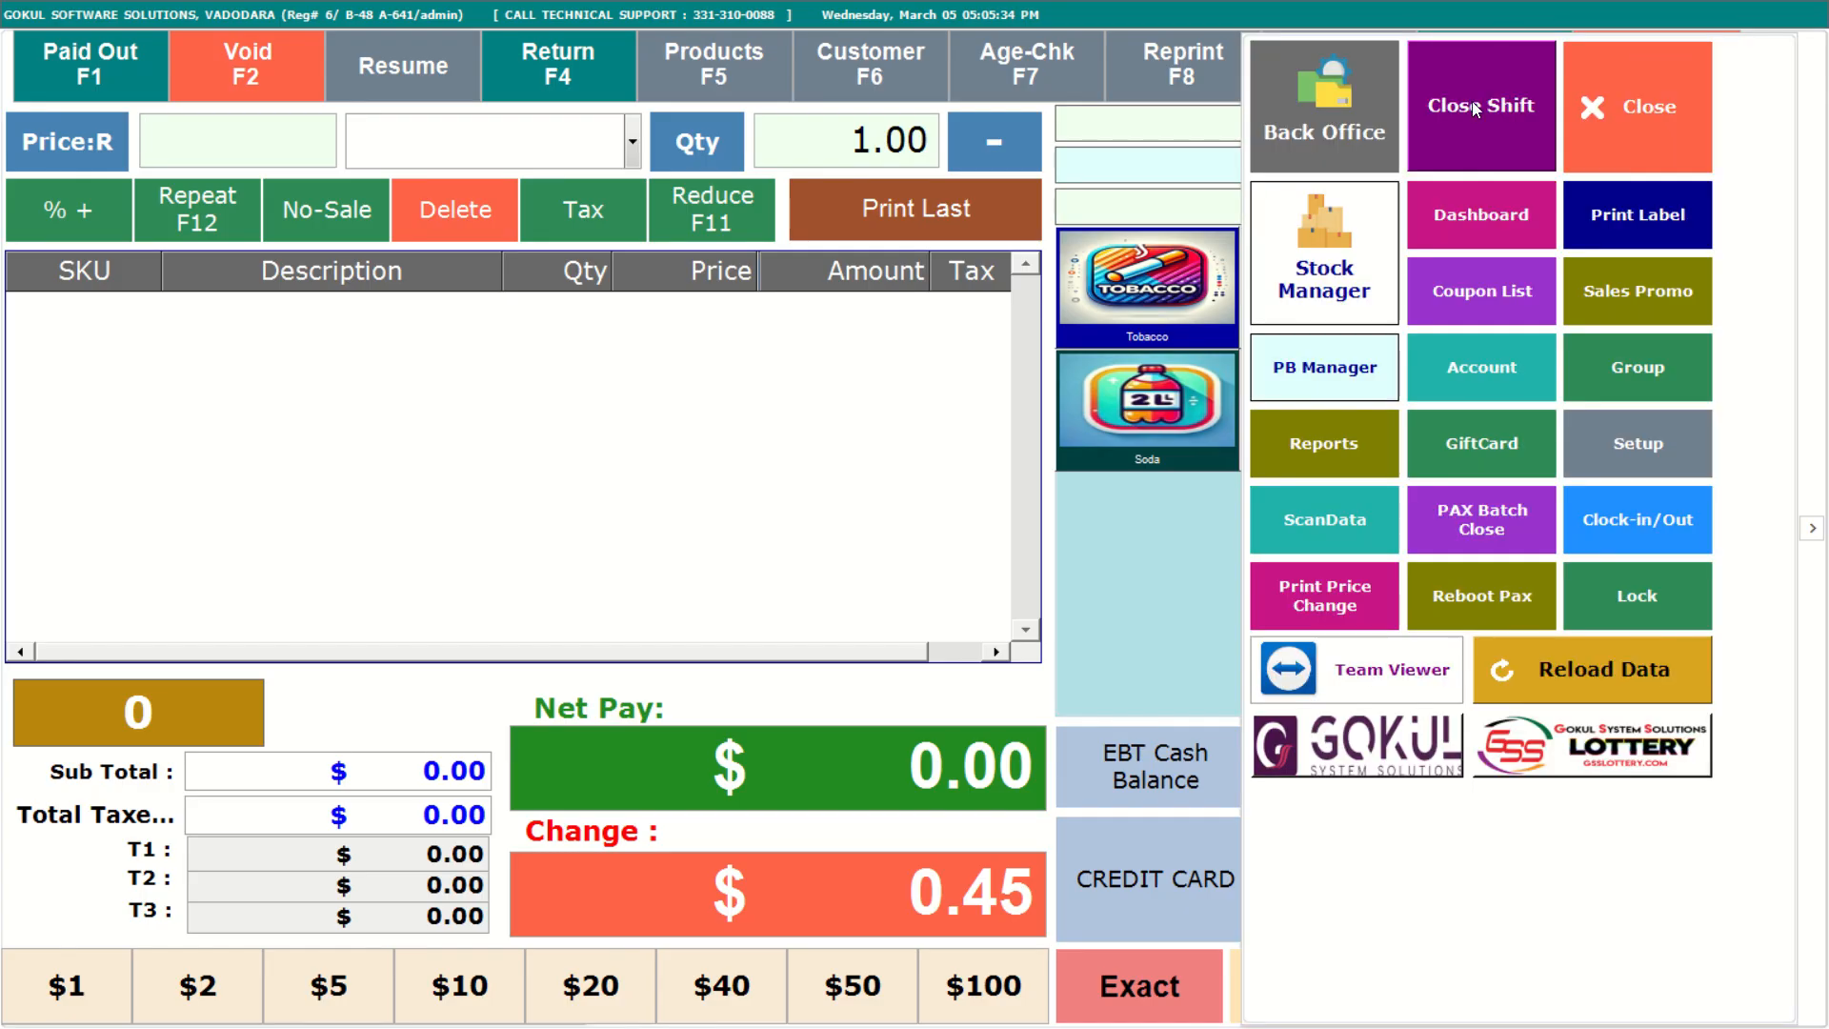
{"action": "left_click", "coordinate": [1342, 114]}
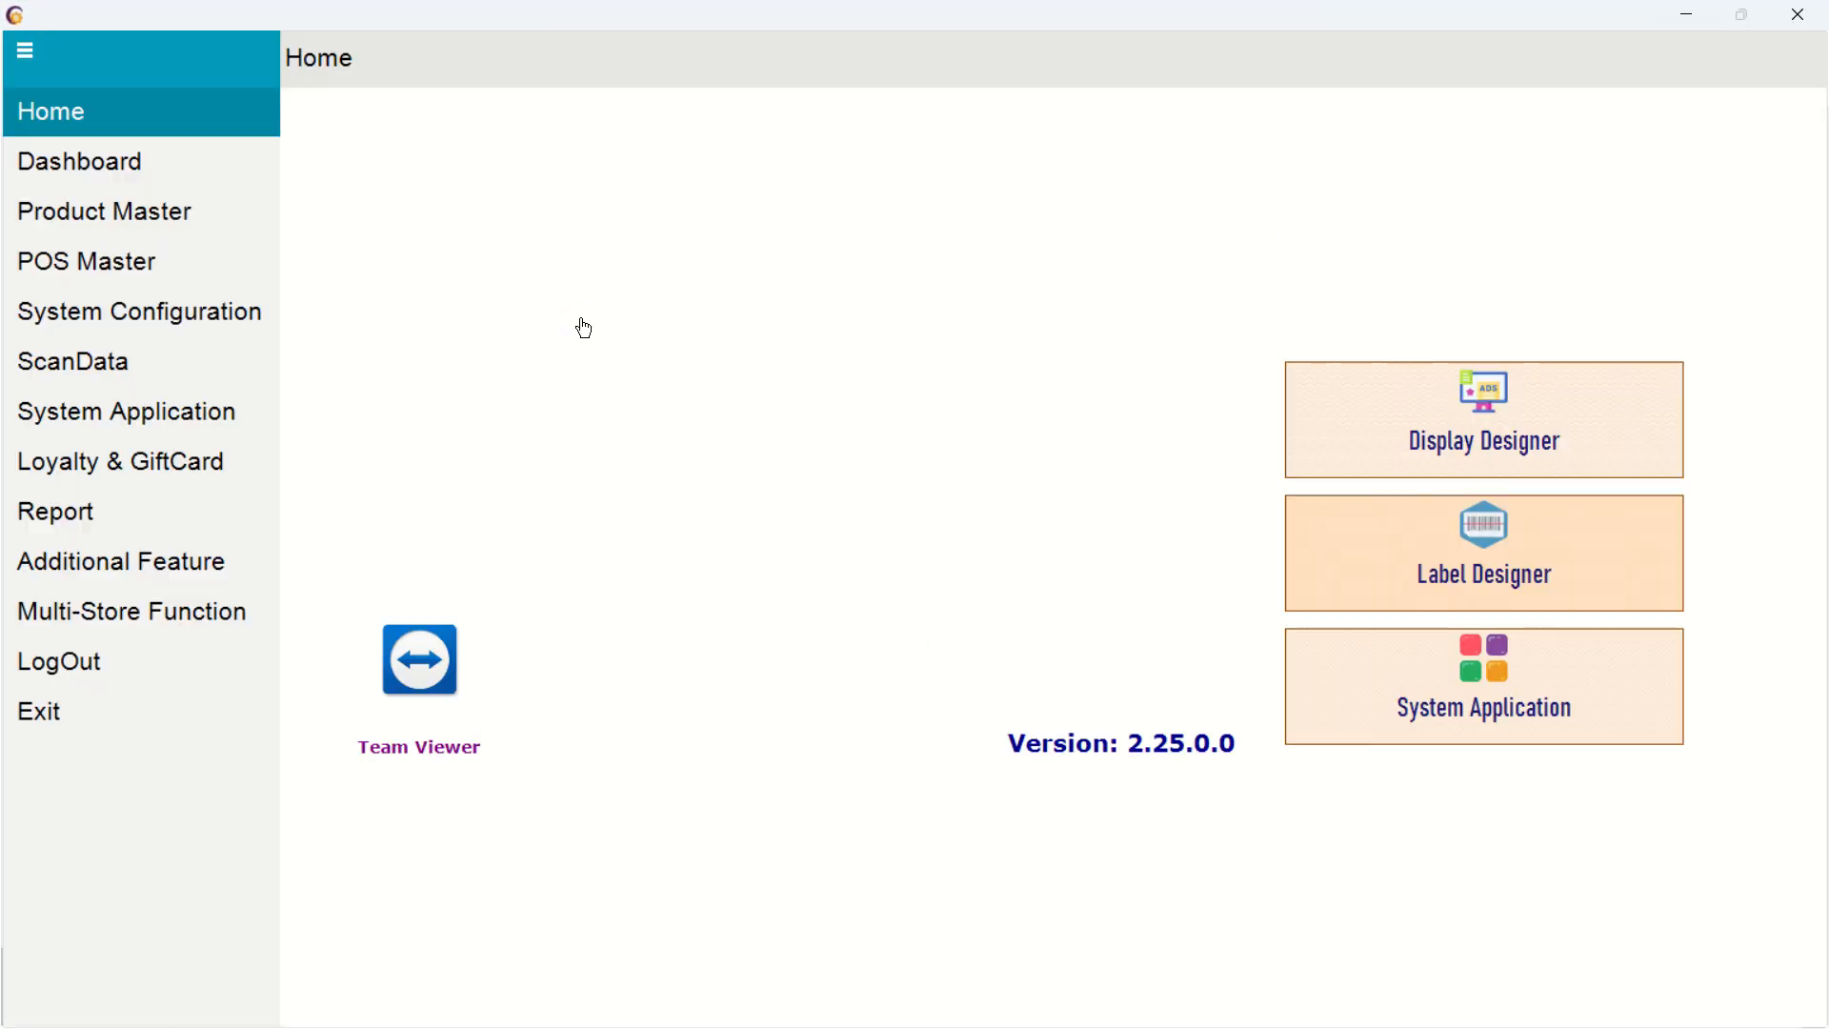
{"action": "key", "text": "super"}
{"action": "left_click", "coordinate": [439, 263]}
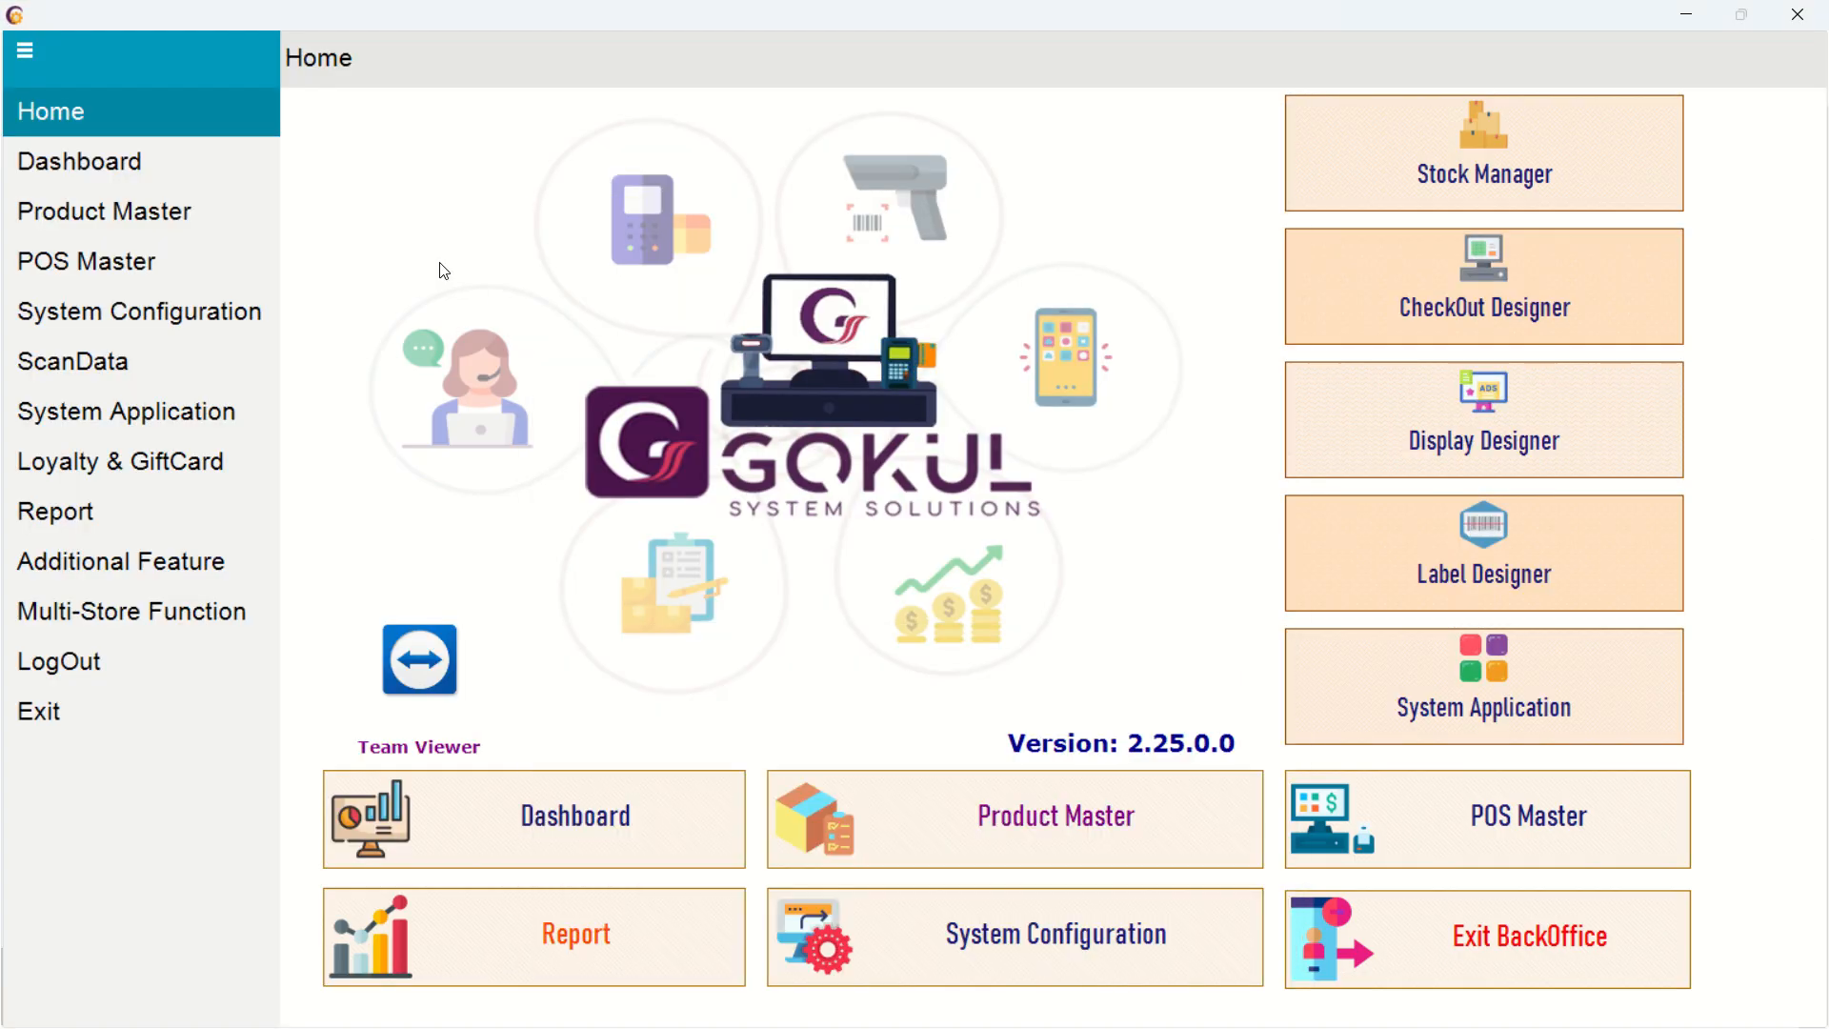
{"action": "left_click", "coordinate": [176, 220]}
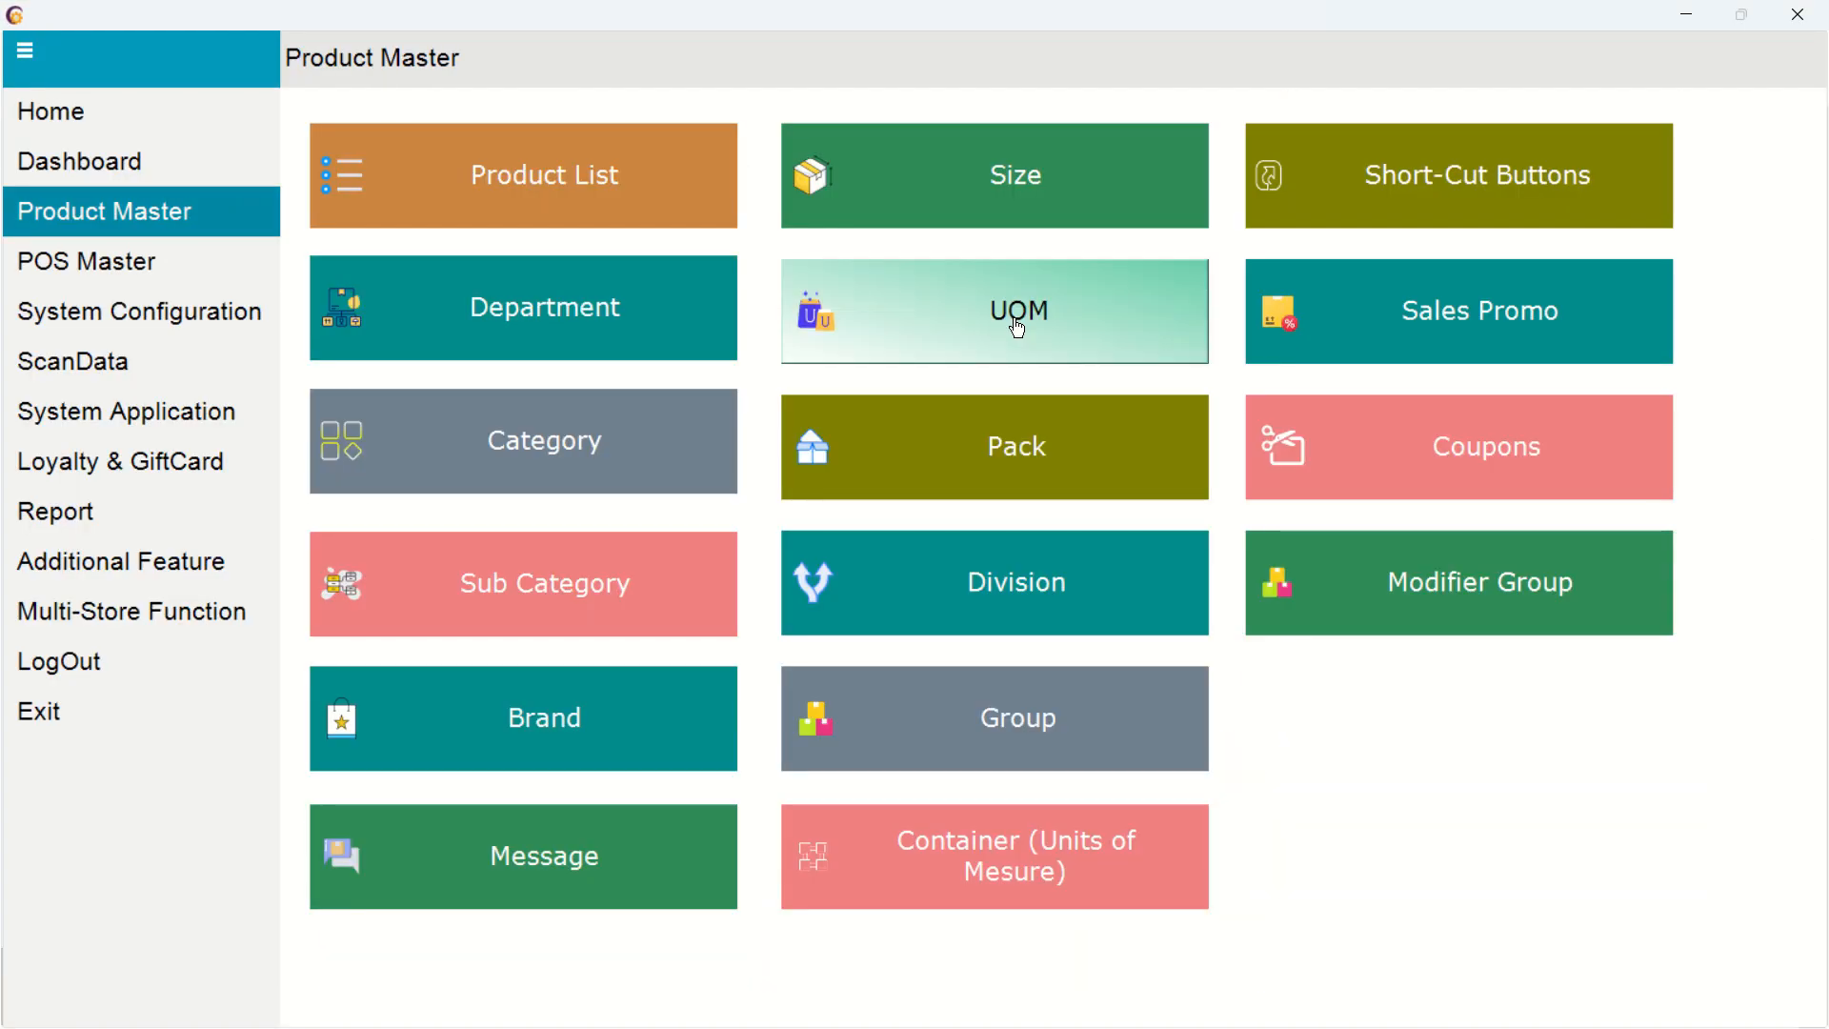
{"action": "left_click", "coordinate": [1488, 184]}
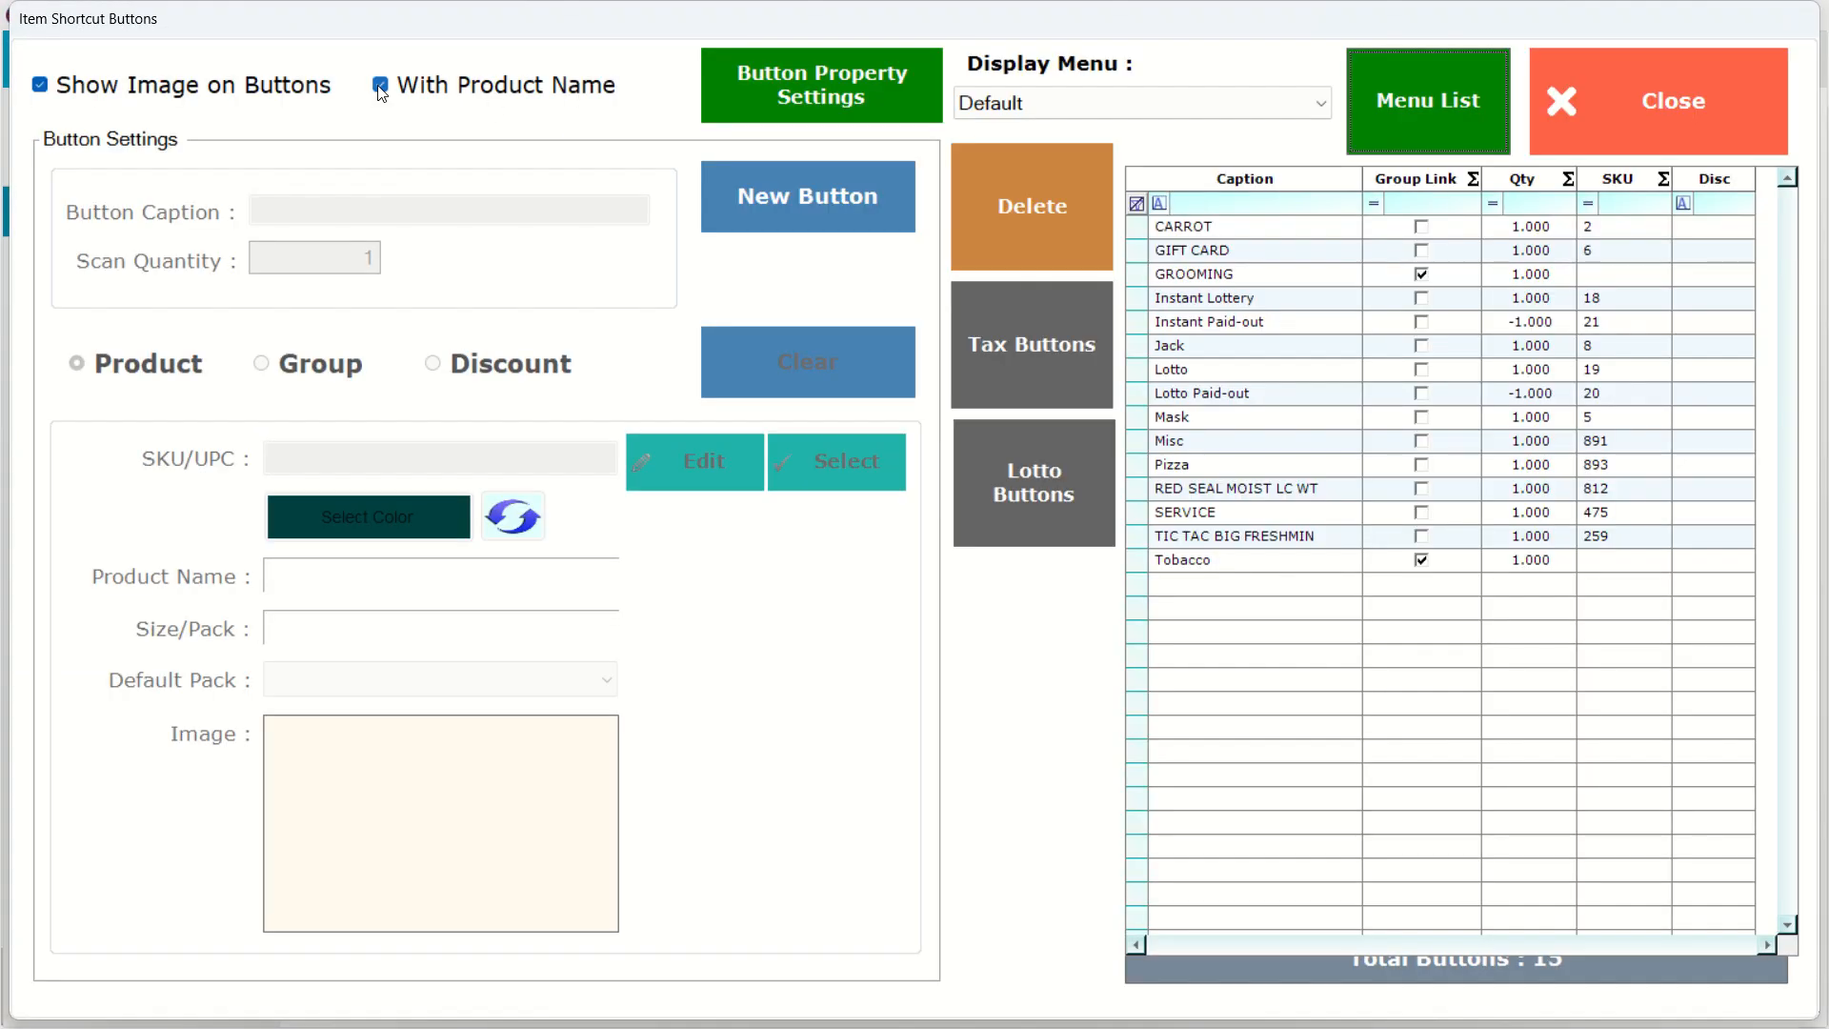
{"action": "left_click", "coordinate": [380, 87]}
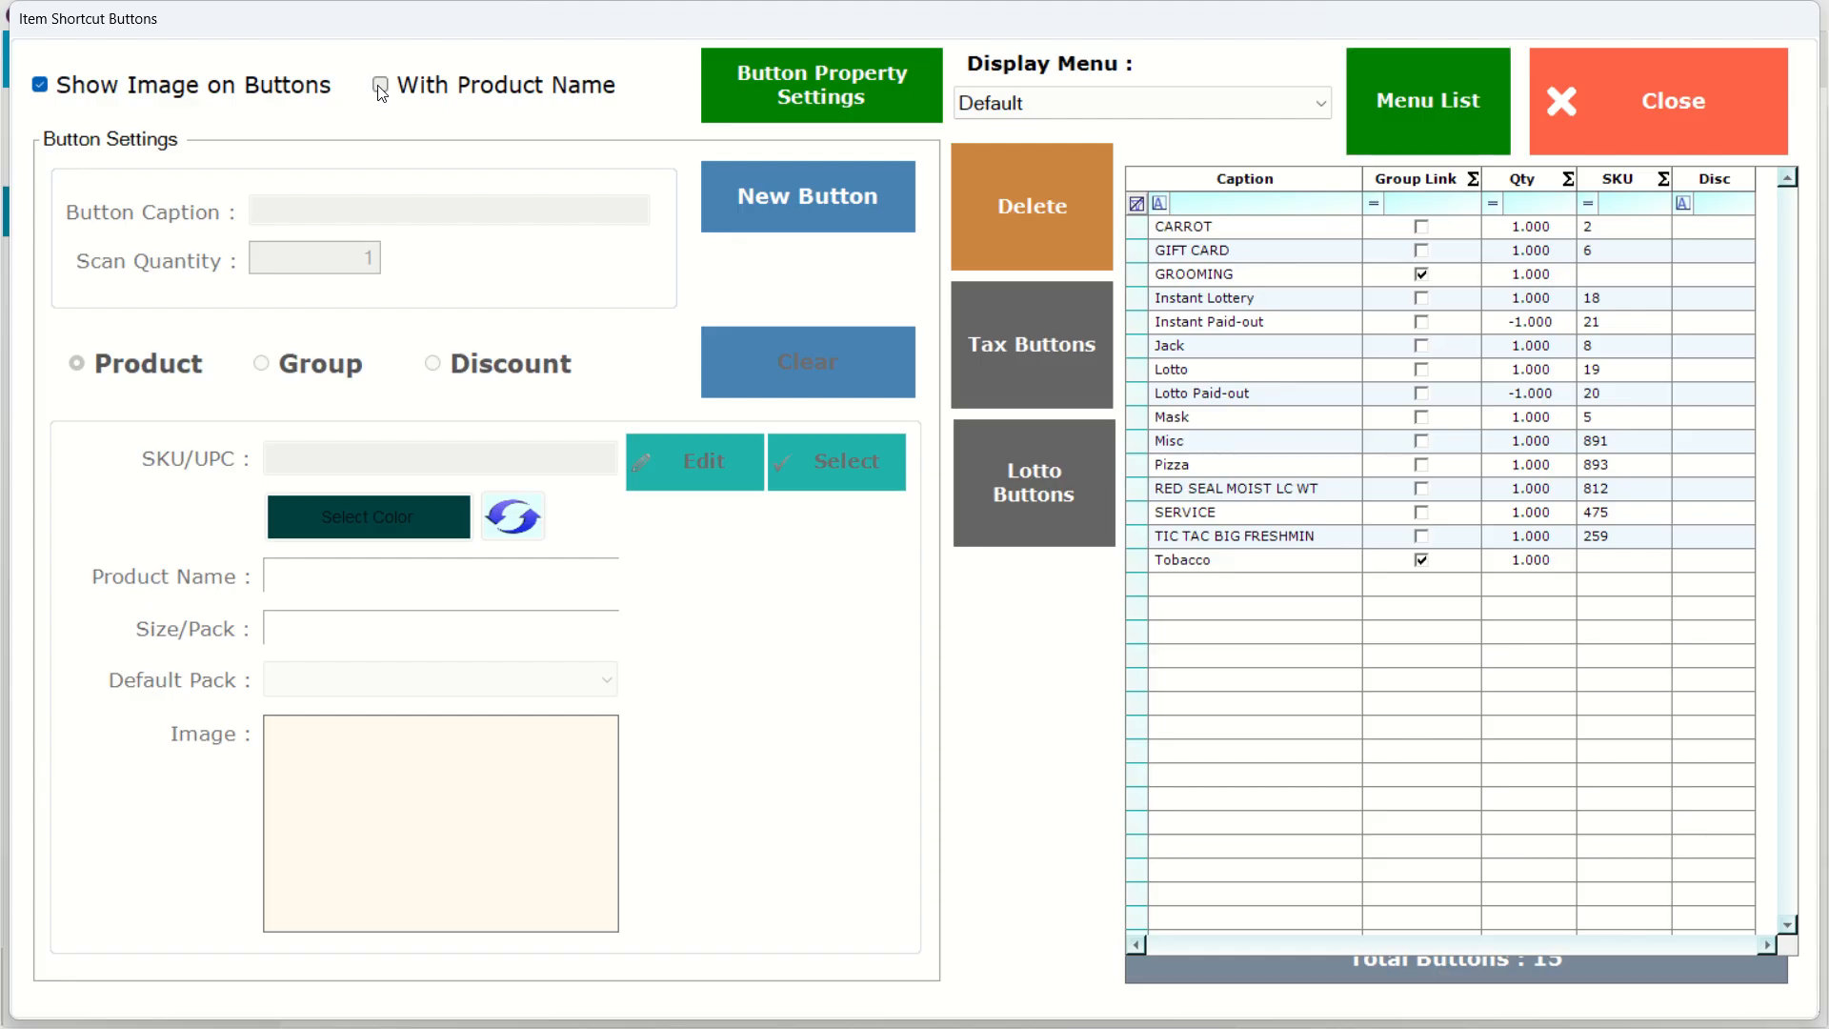
{"action": "left_click", "coordinate": [1649, 135]}
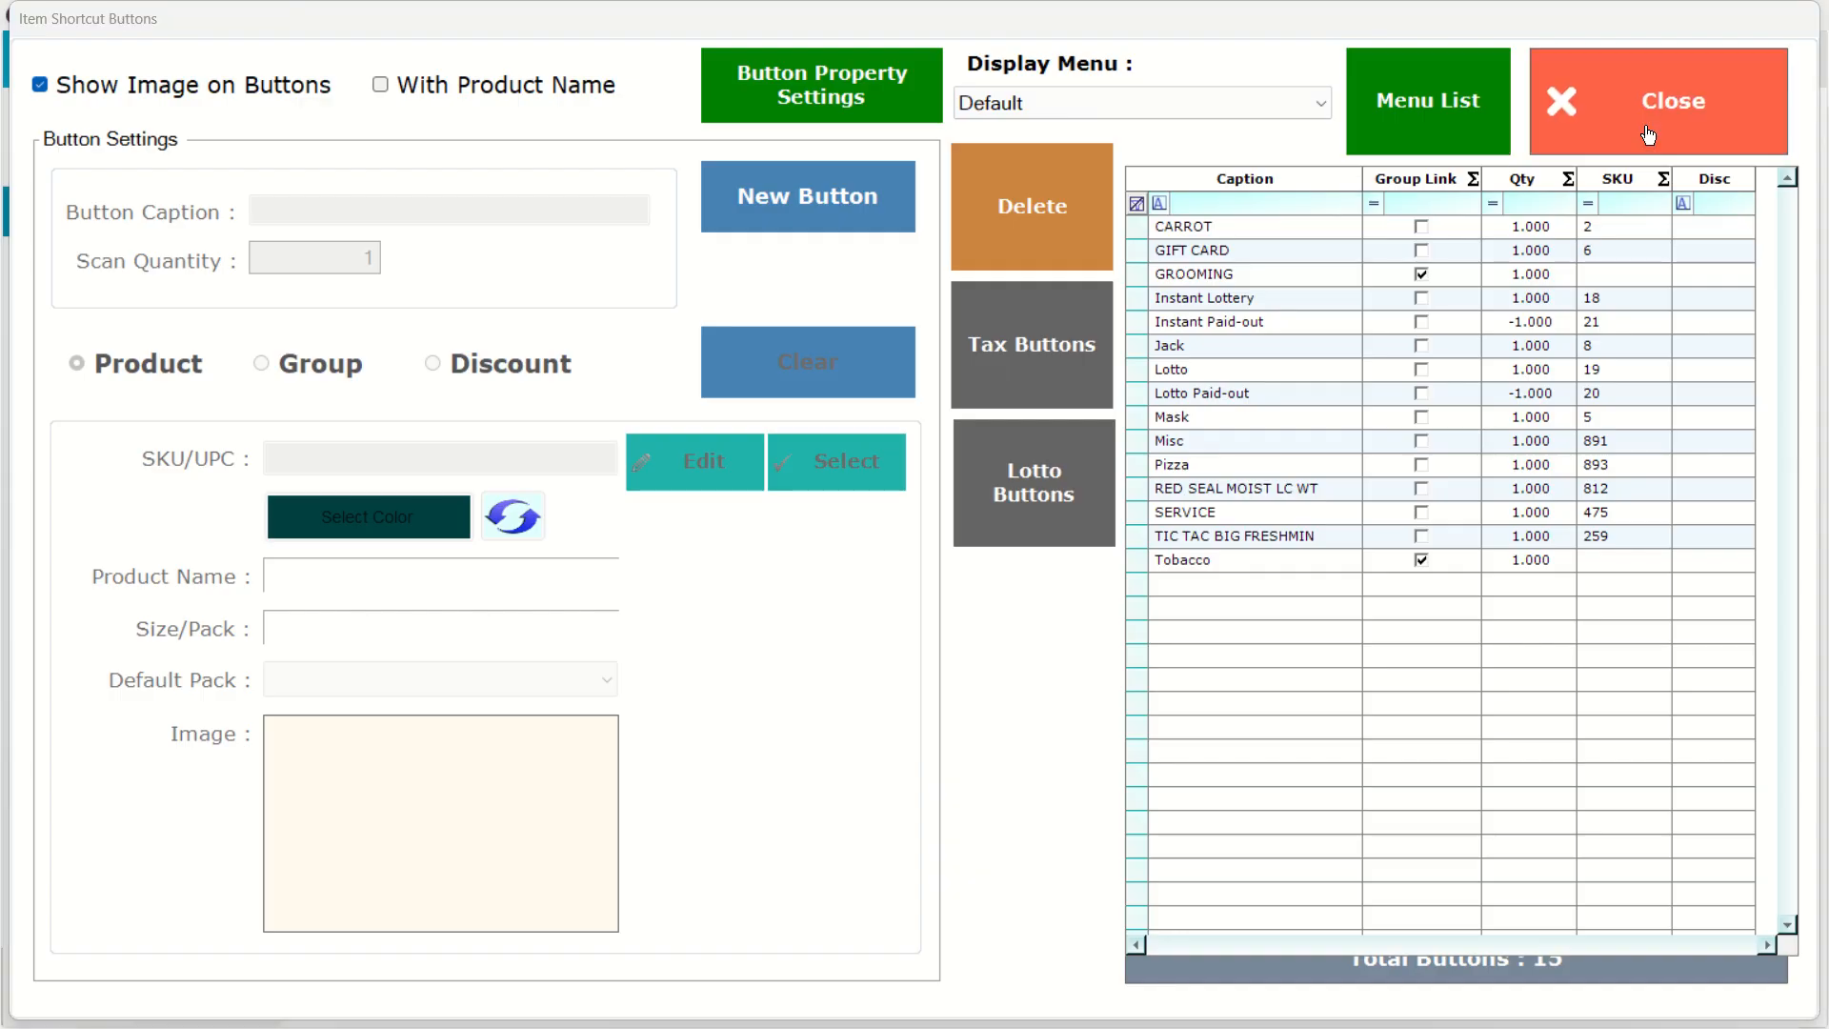
Exit the back office and reload the POS data.
{"action": "left_click", "coordinate": [1797, 14]}
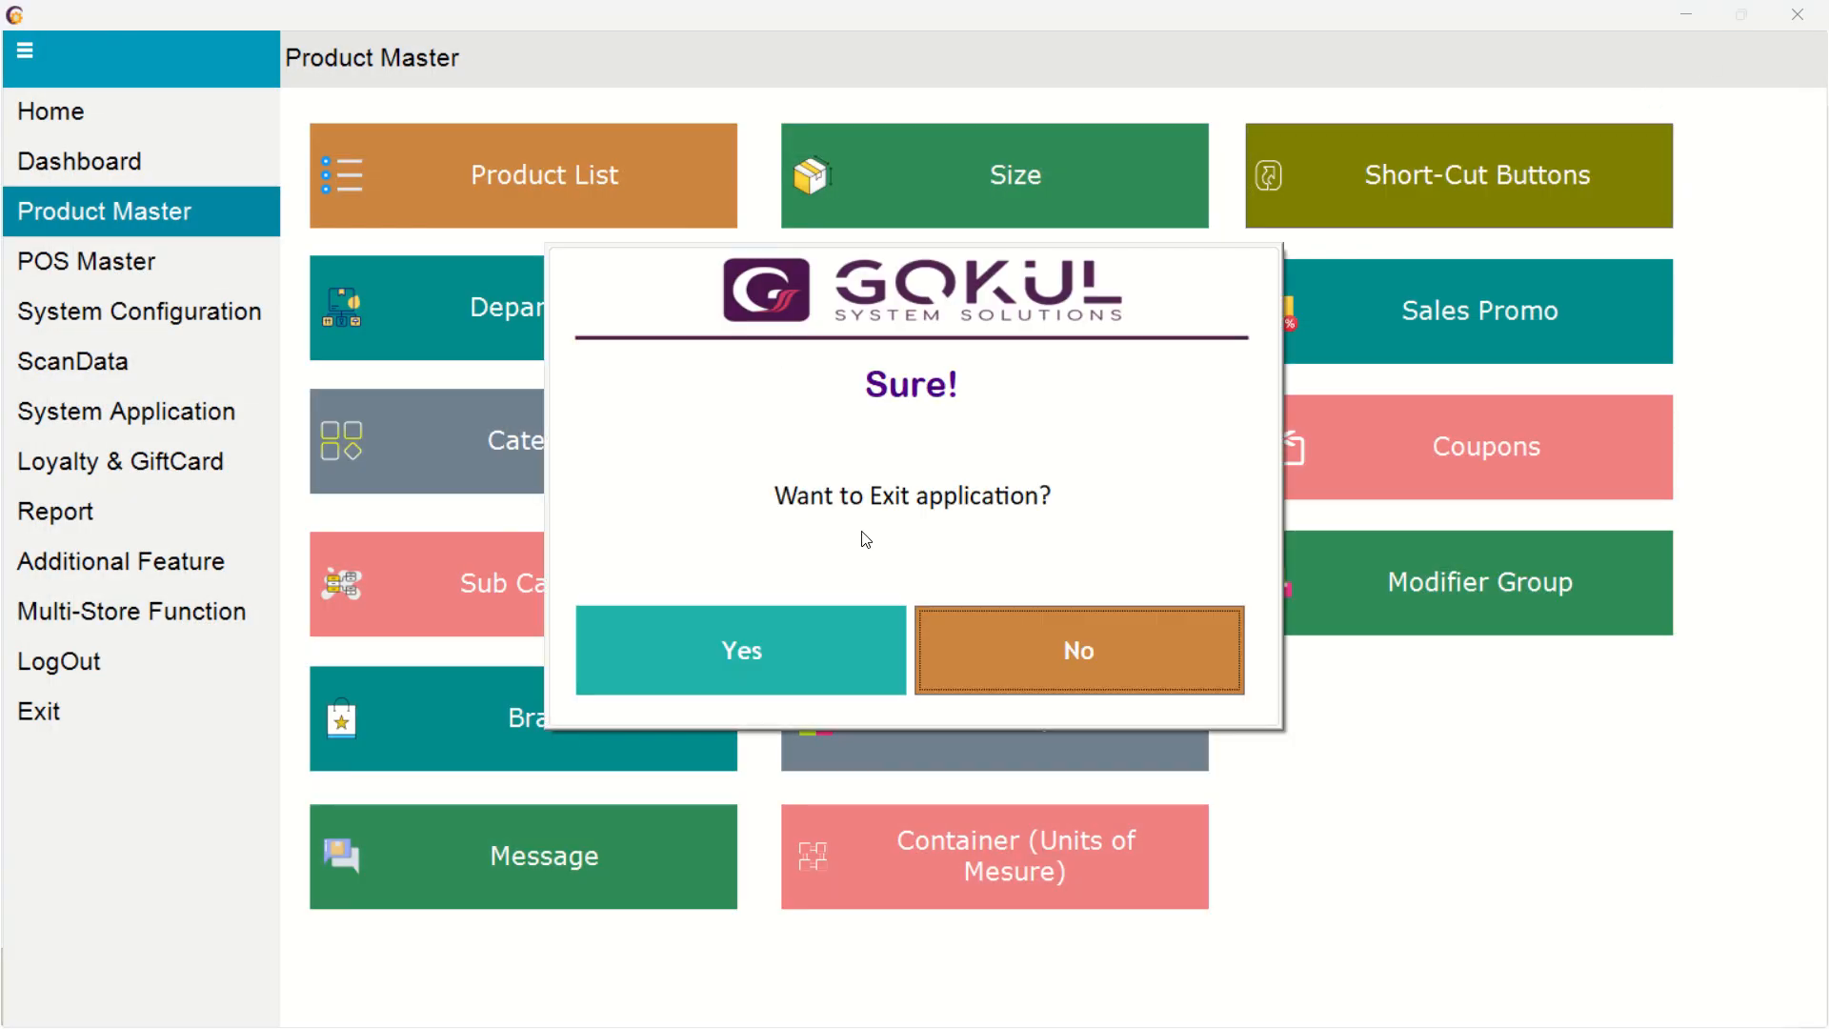
{"action": "left_click", "coordinate": [743, 654]}
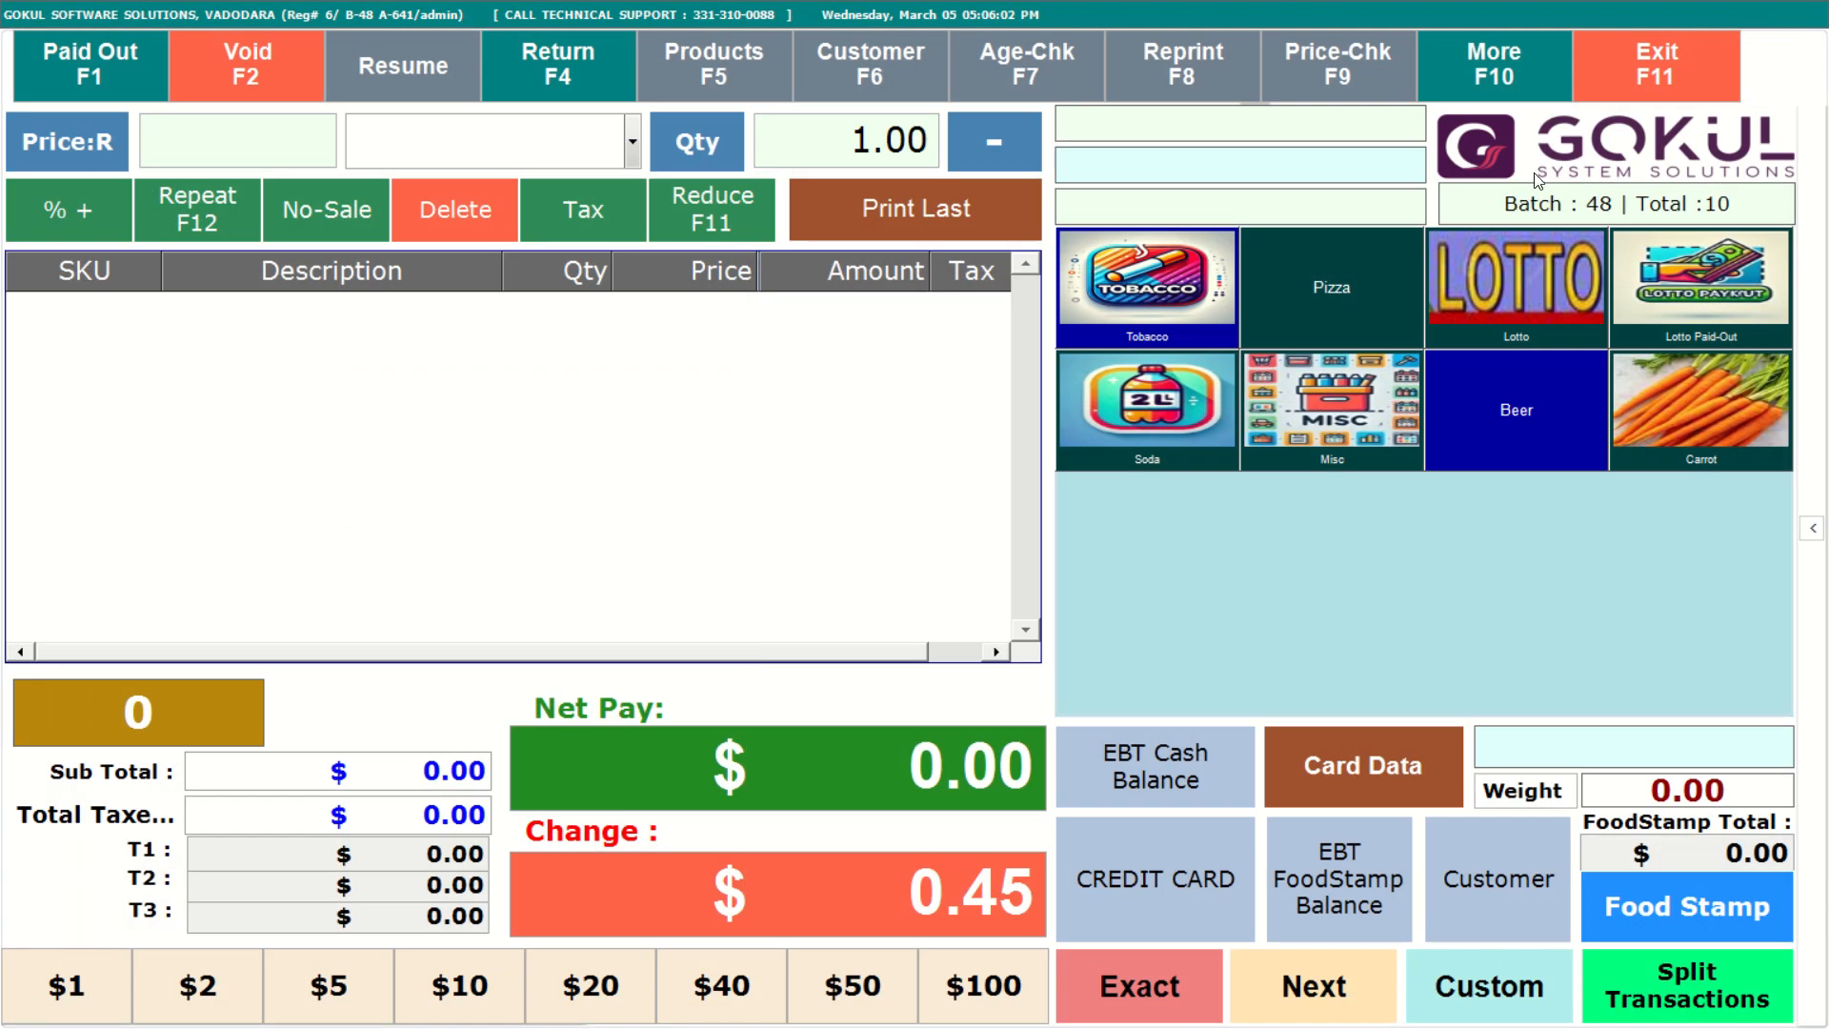
{"action": "left_click", "coordinate": [1493, 68]}
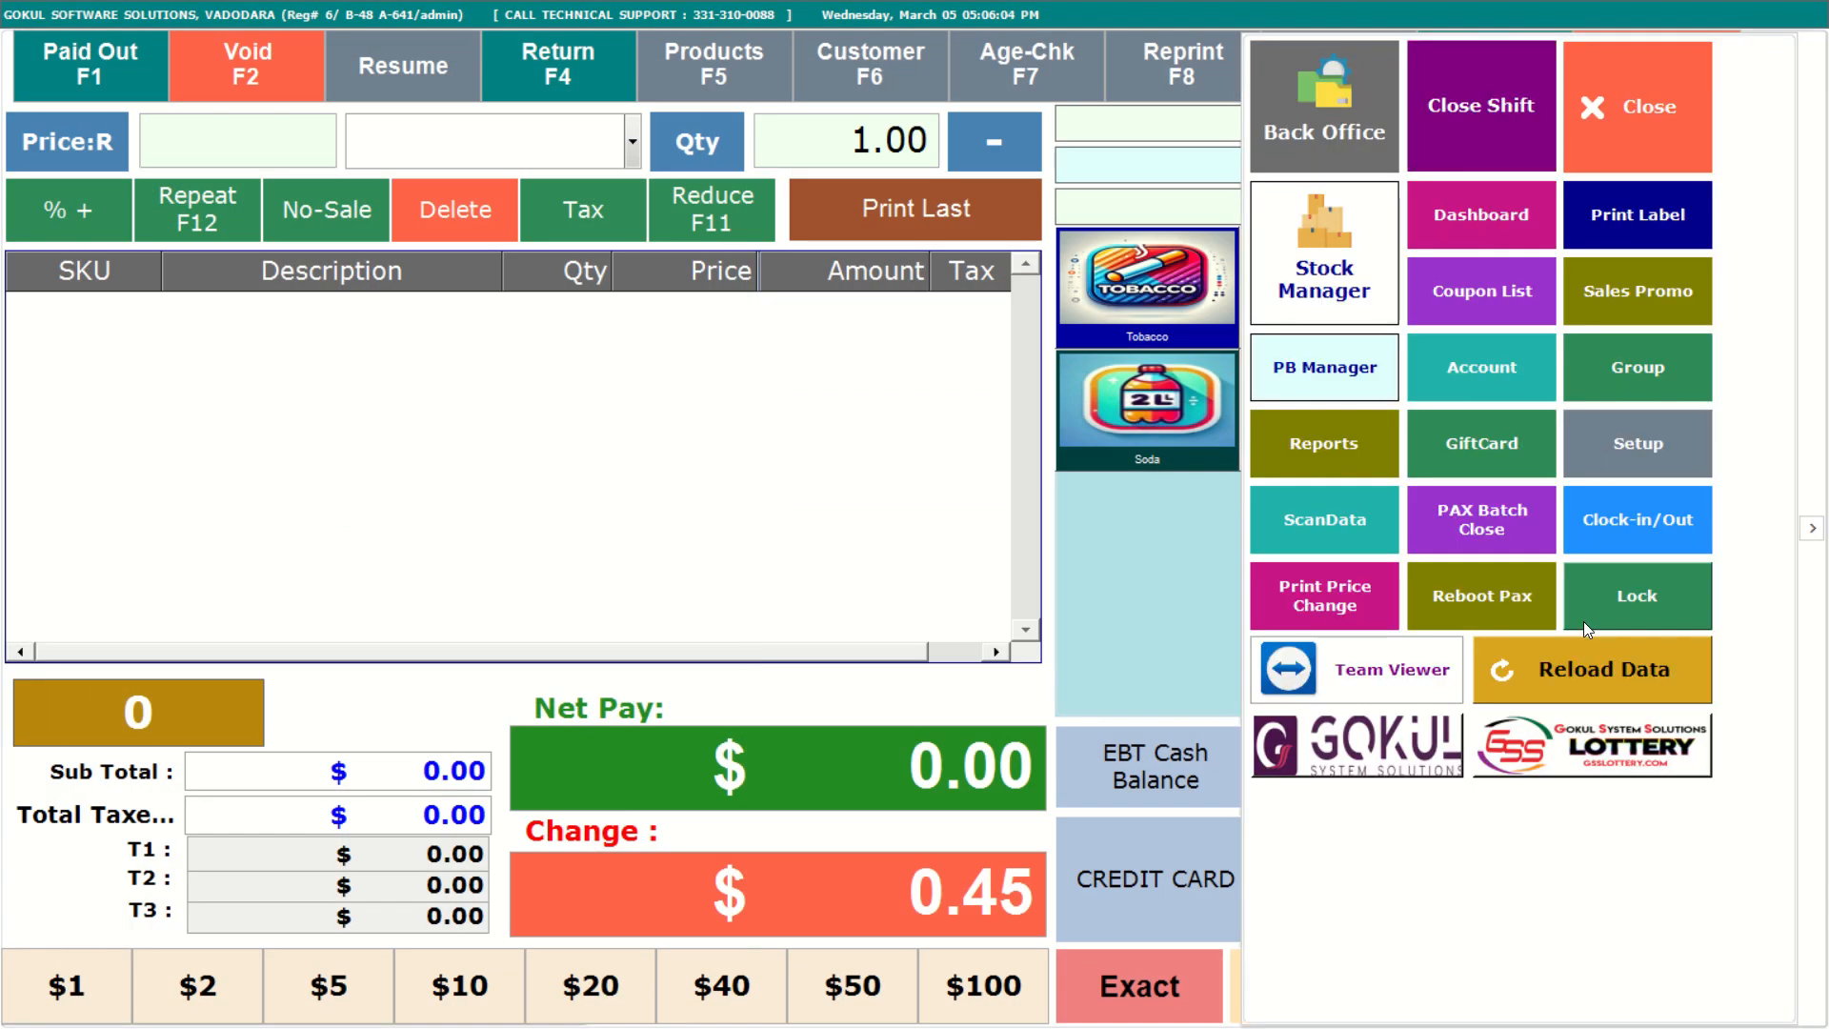
{"action": "left_click", "coordinate": [1578, 670]}
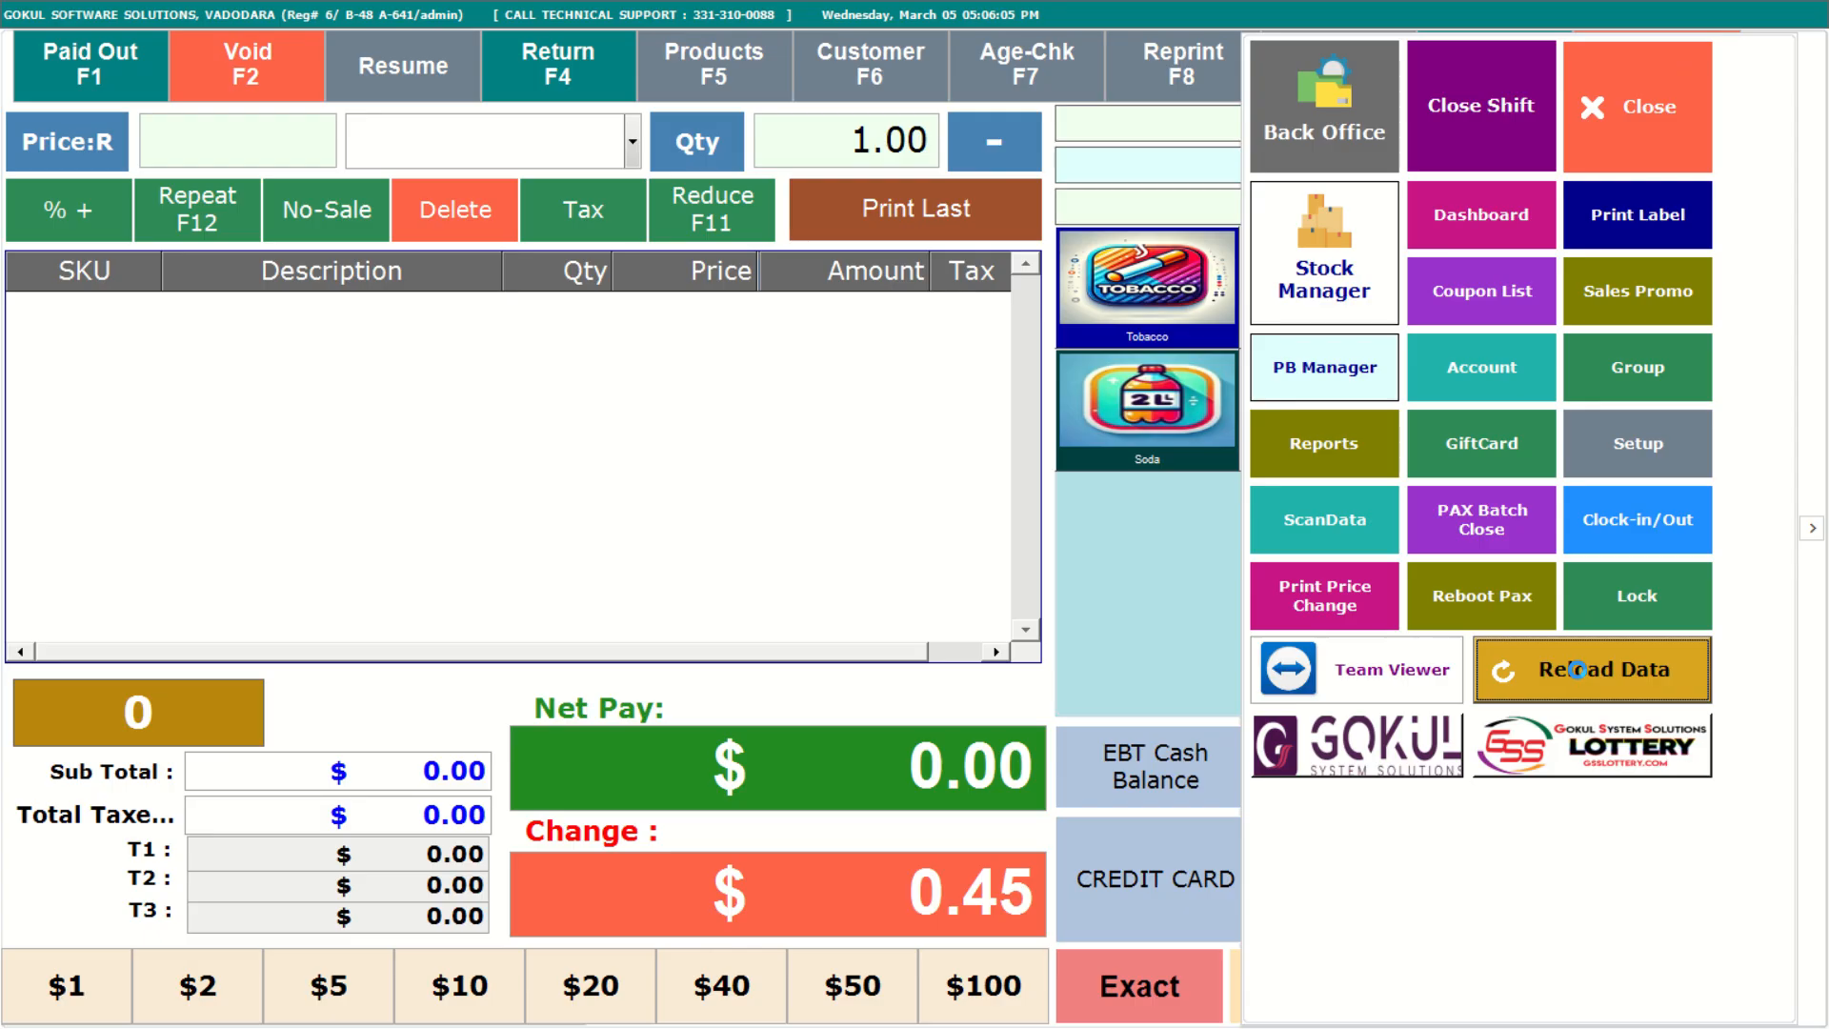